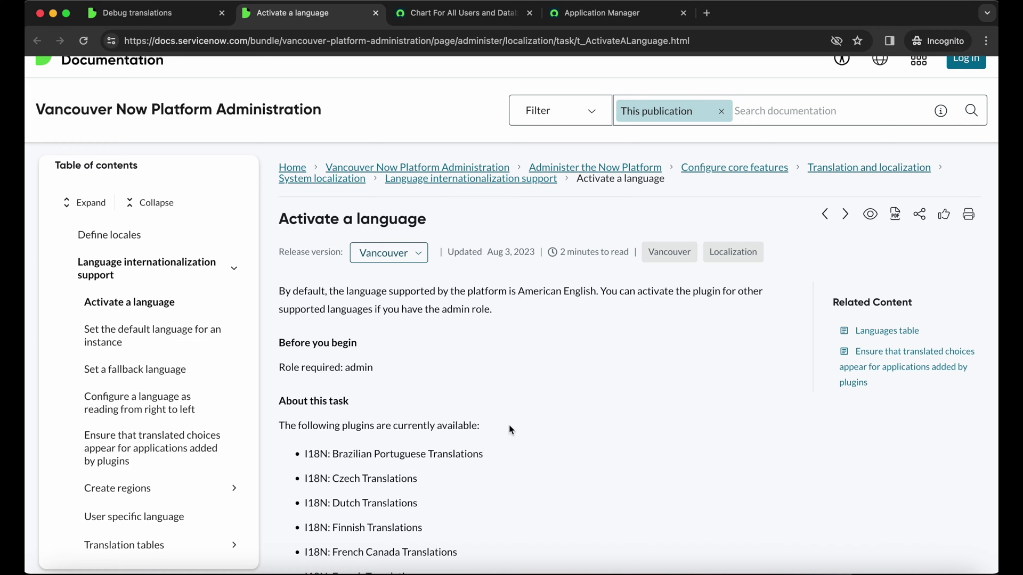
Step: Copy the plugin name "I18N: Spanish Translations" from the list of available language plugins in the documentation
scroll(509, 424, down, 5)
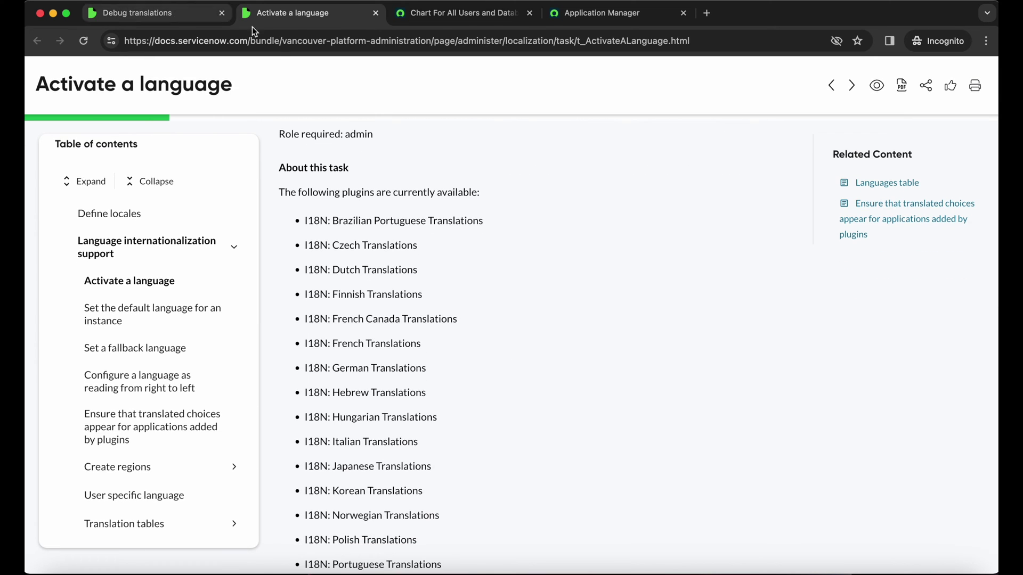
scroll(497, 327, down, 1)
scroll(496, 330, down, 5)
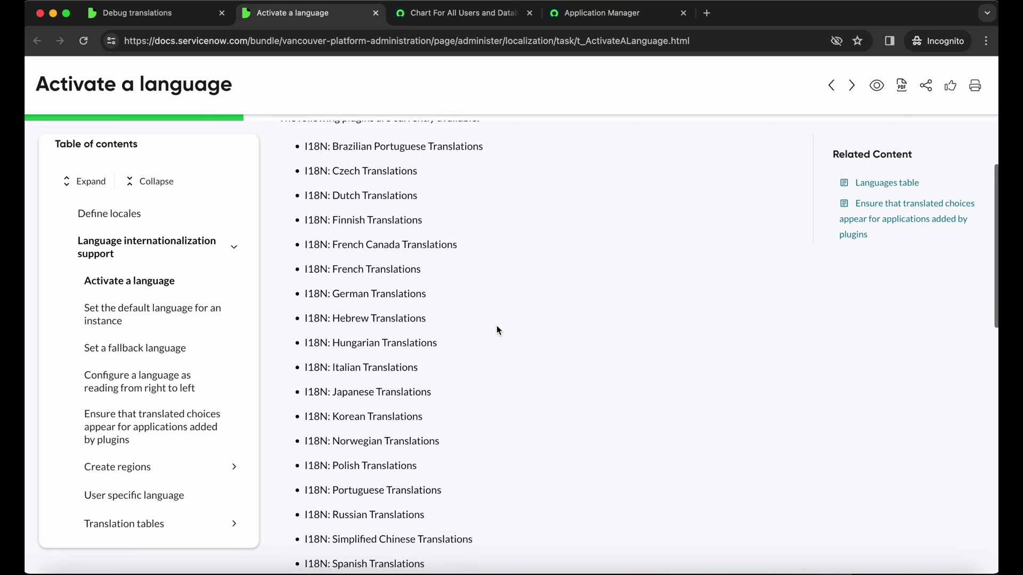
scroll(497, 330, up, 5)
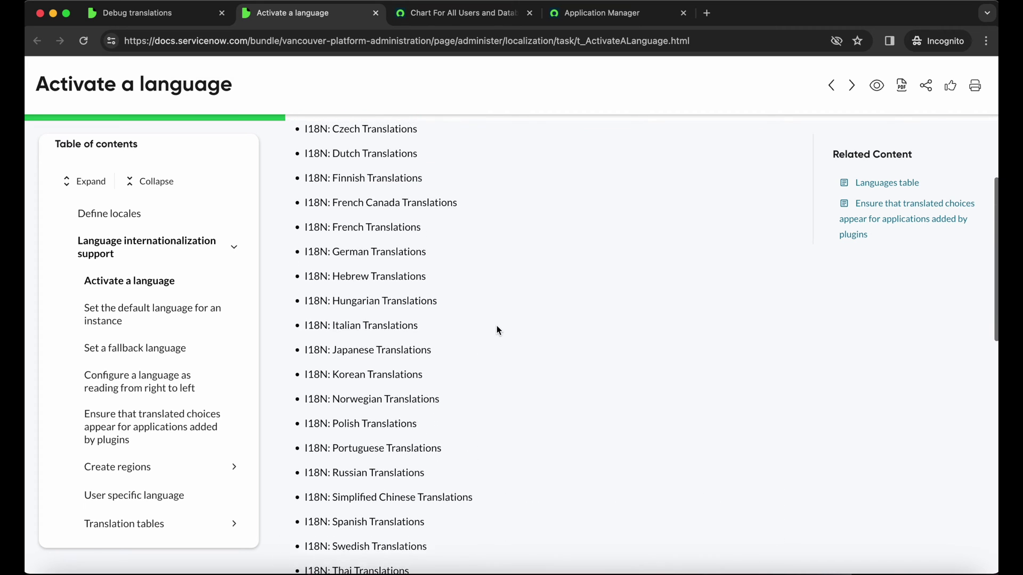
scroll(497, 330, down, 1)
scroll(496, 331, down, 3)
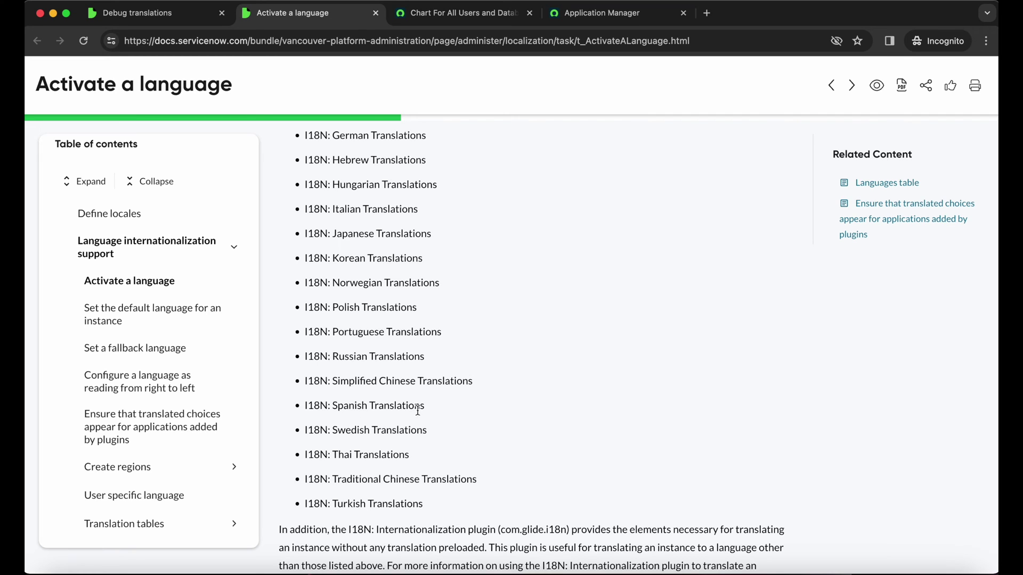
drag(423, 408, 305, 407)
key(ctrl+c)
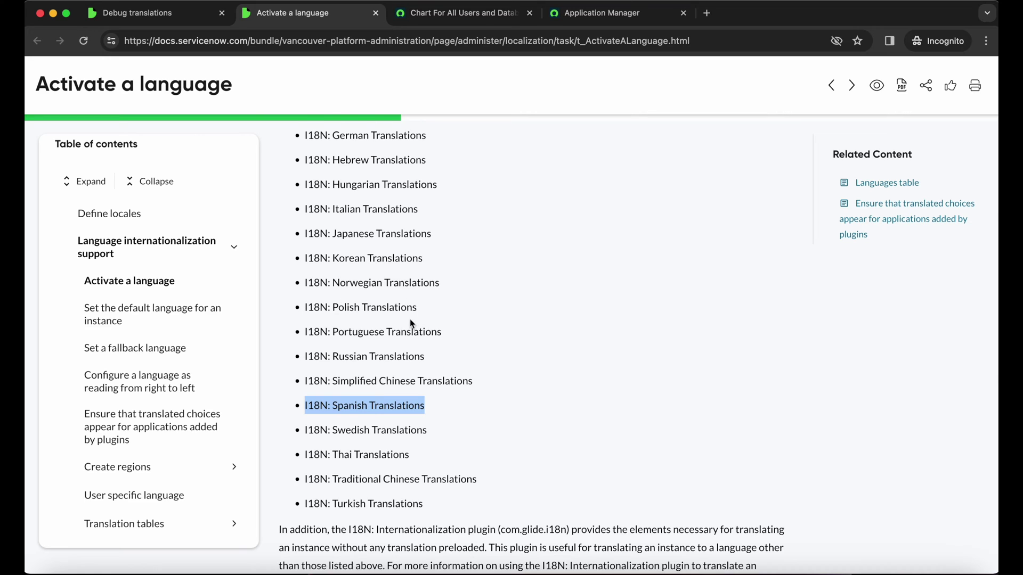
scroll(411, 318, up, 2)
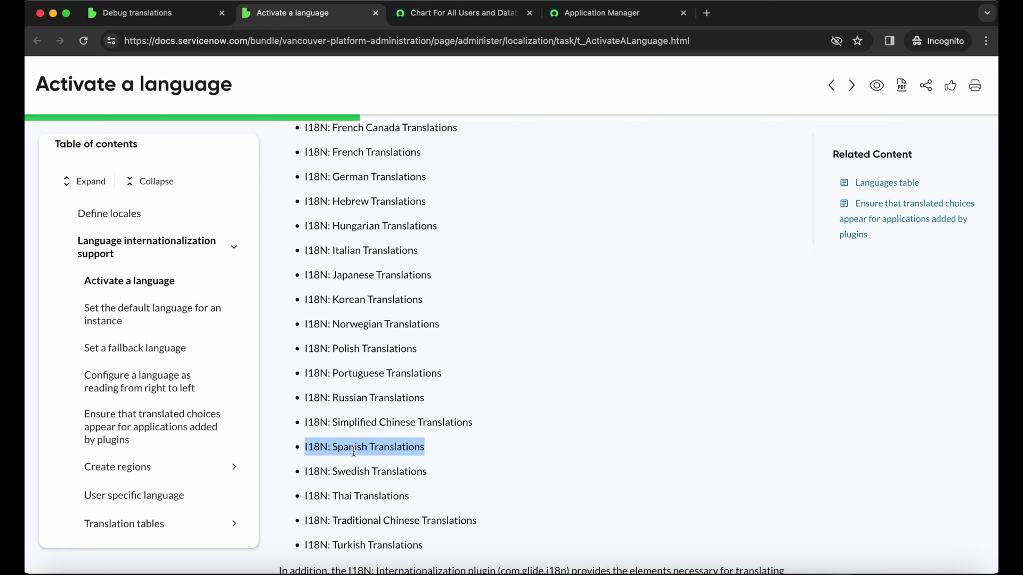
Step: Search the Application Manager for "I18N: Spanish Translations" and view the matching installed plugins
click(623, 13)
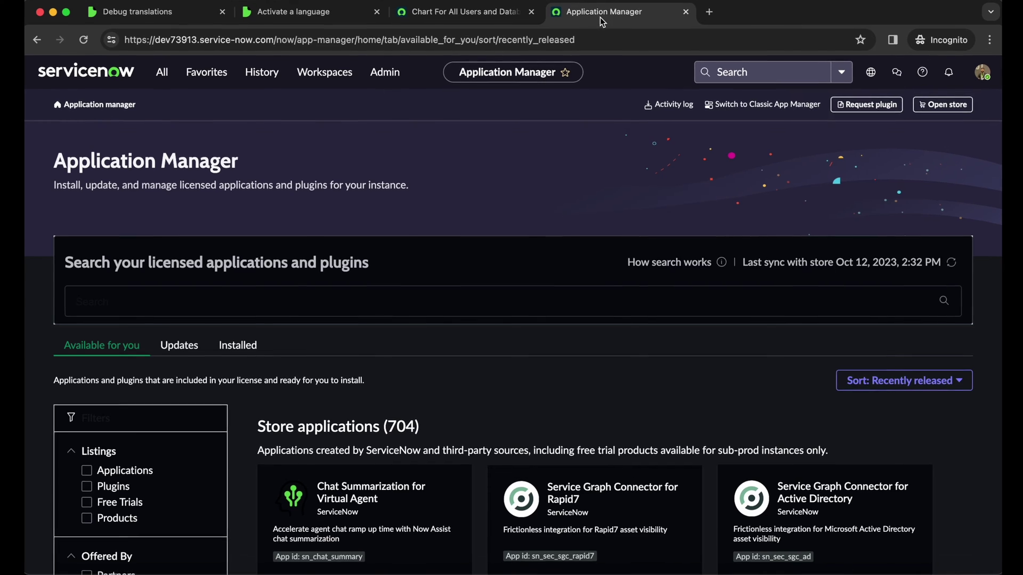
click(273, 302)
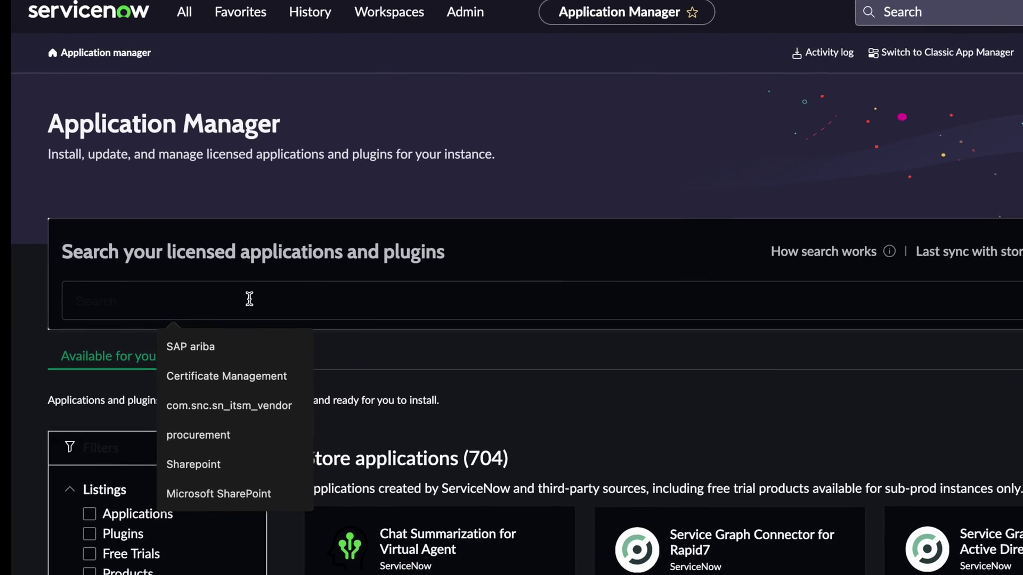
key(ctrl+v)
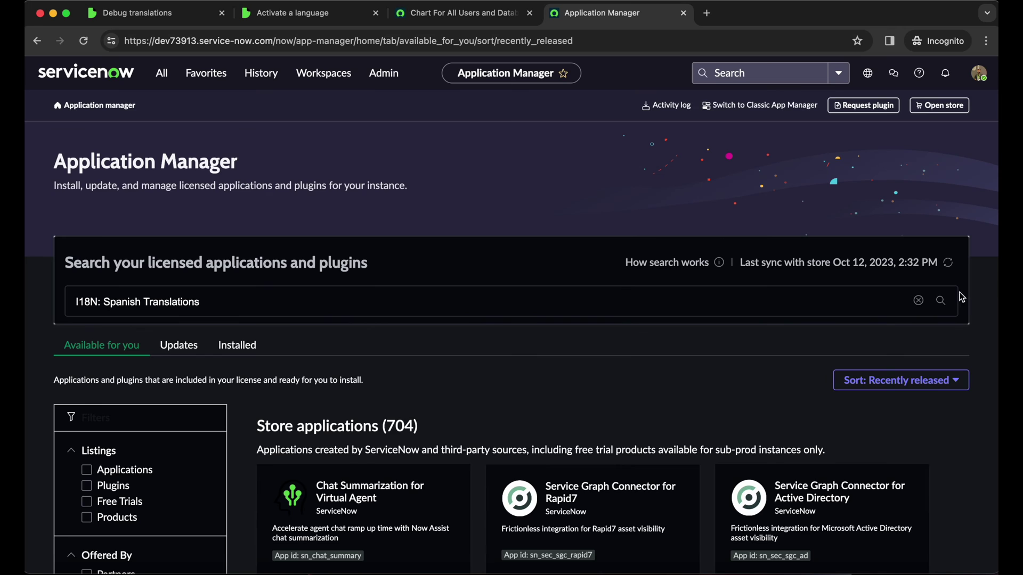
click(943, 304)
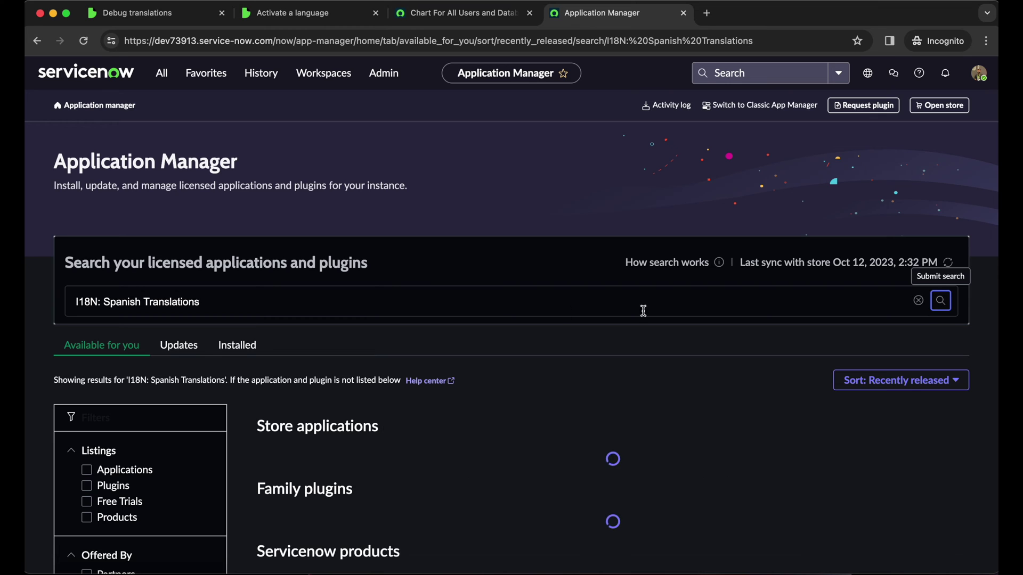
click(244, 346)
scroll(644, 451, down, 2)
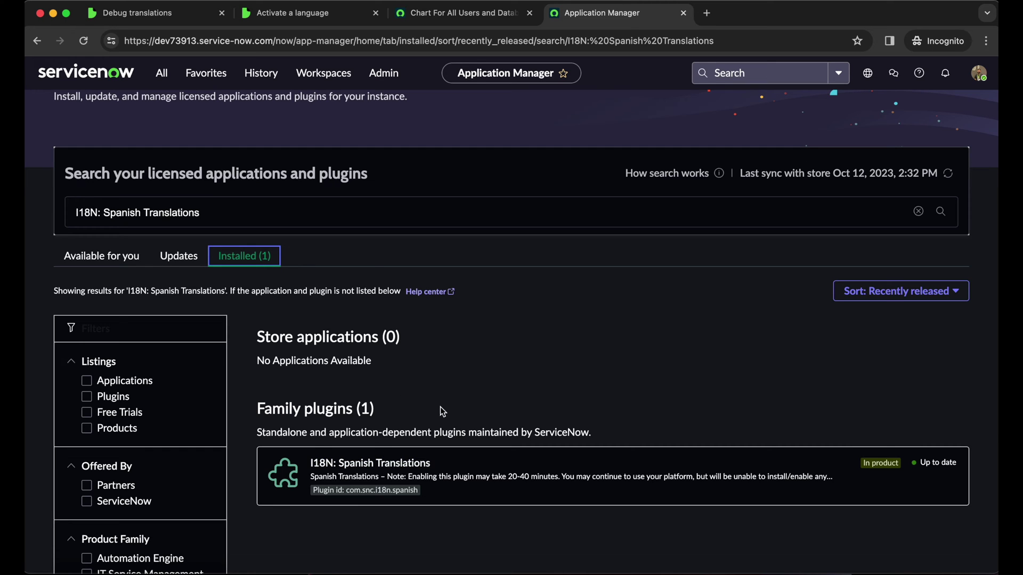
Step: Copy "I18N: Russian Translations" from the Activate a language documentation and search for it among the available plugins in the Application Manager
click(436, 13)
click(319, 12)
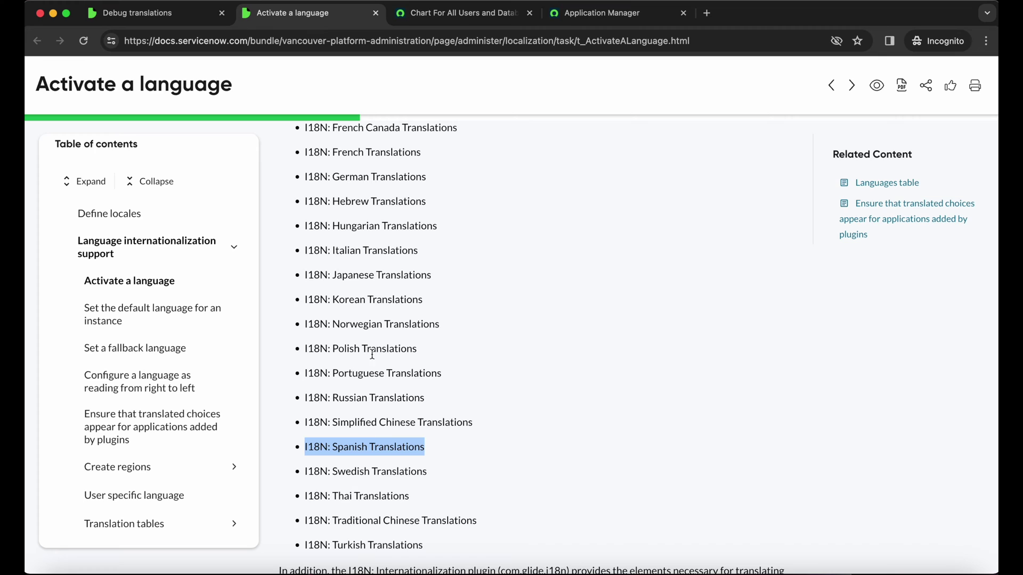
drag(306, 397, 423, 394)
key(super+c)
click(618, 11)
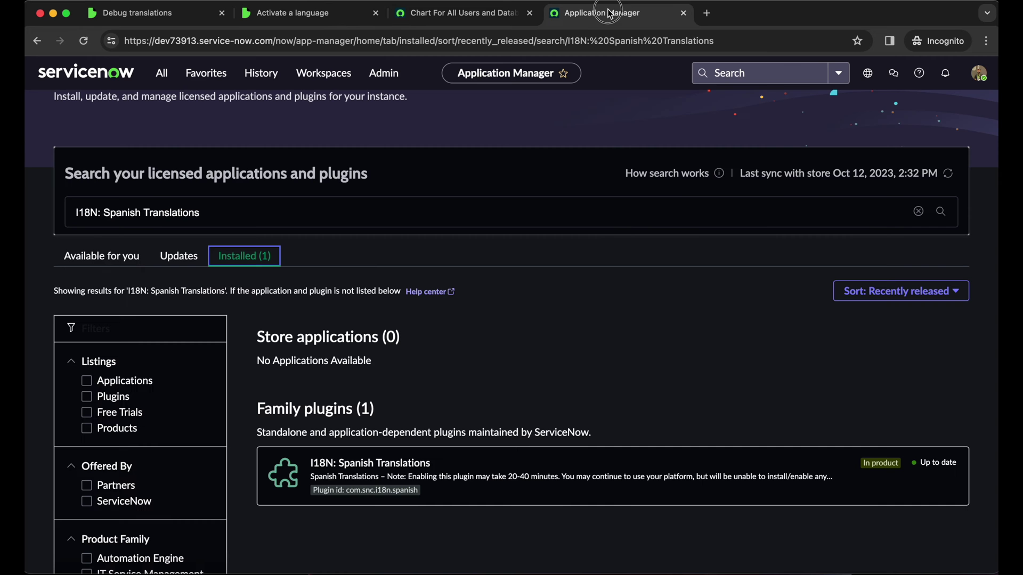
triple_click(226, 208)
key(super+v)
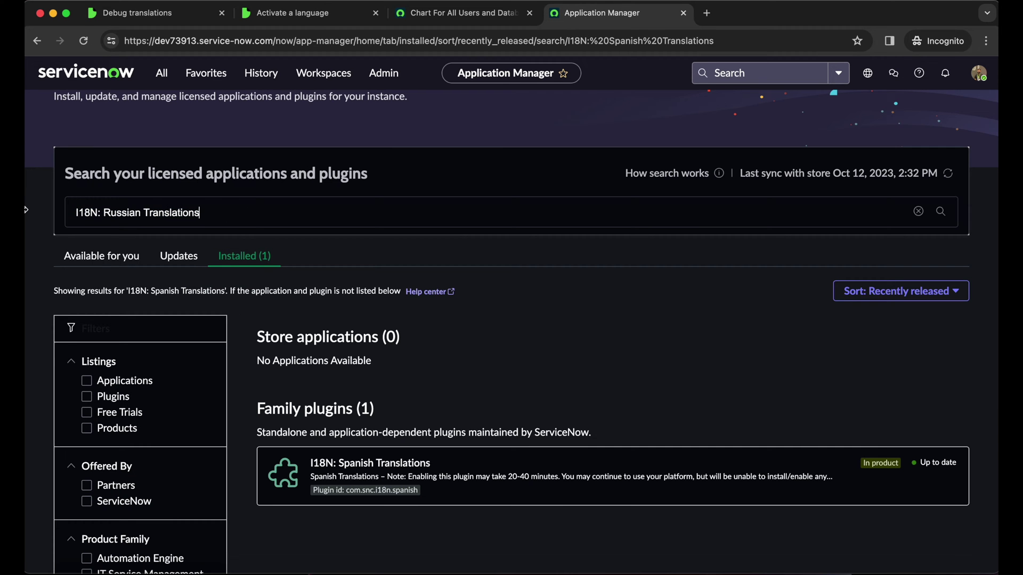
key(Return)
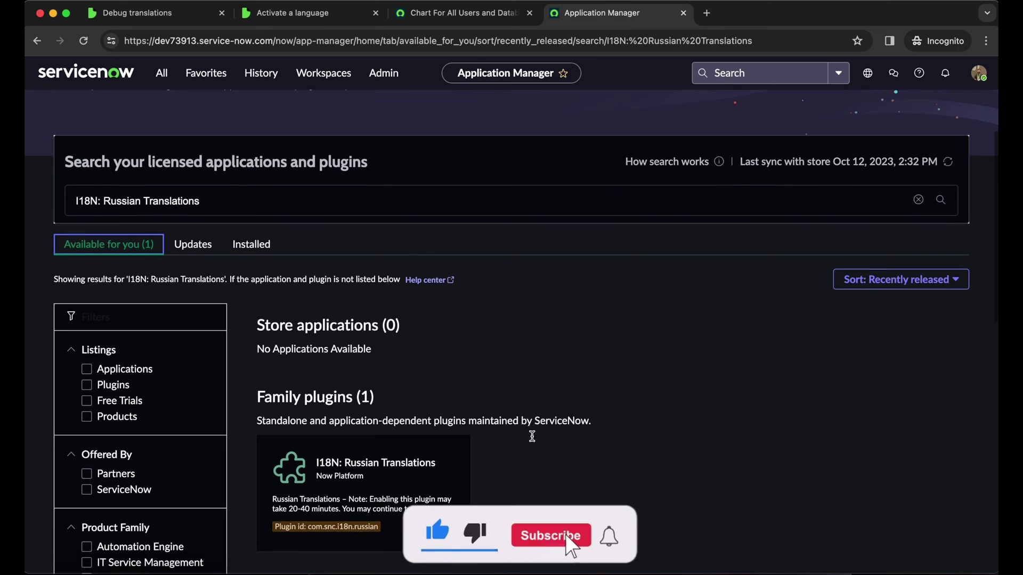
Step: View the details page of the I18N: Russian Translations plugin, then return to the Application Manager overview
scroll(529, 441, down, 1)
click(401, 444)
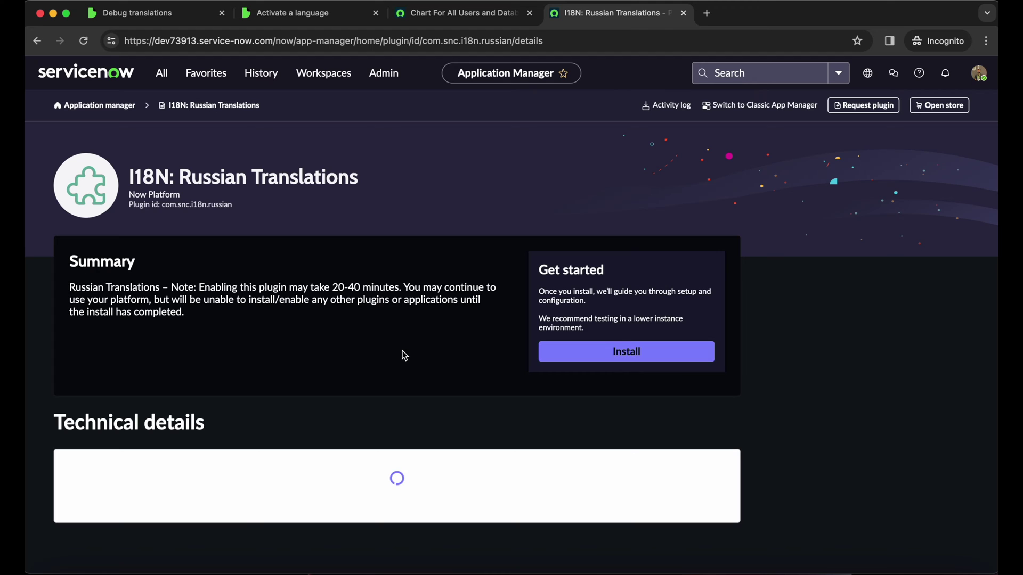
click(121, 112)
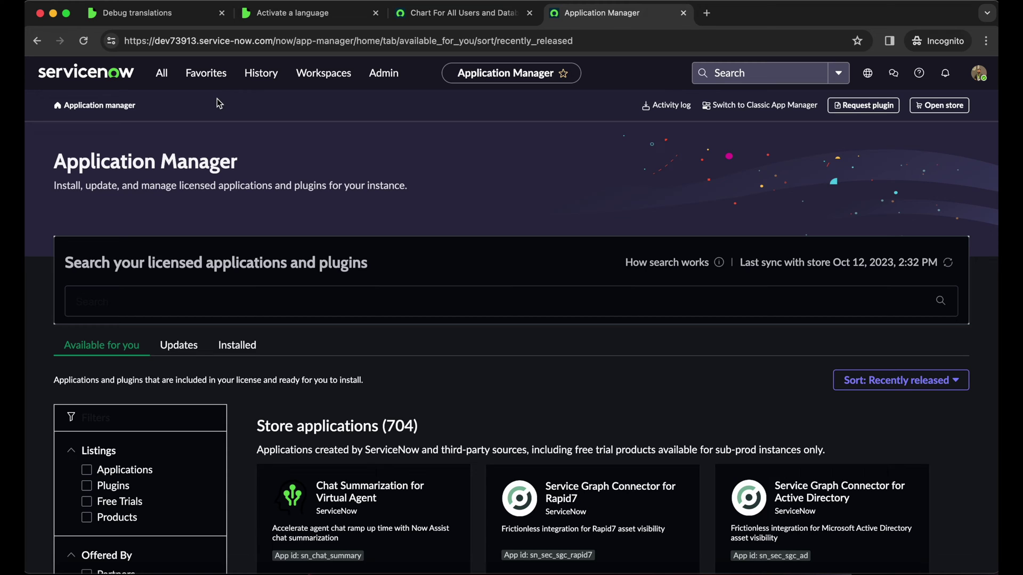
Step: Examine the table that maps translation prefixes to translation tables on the Debug translations documentation page
click(299, 18)
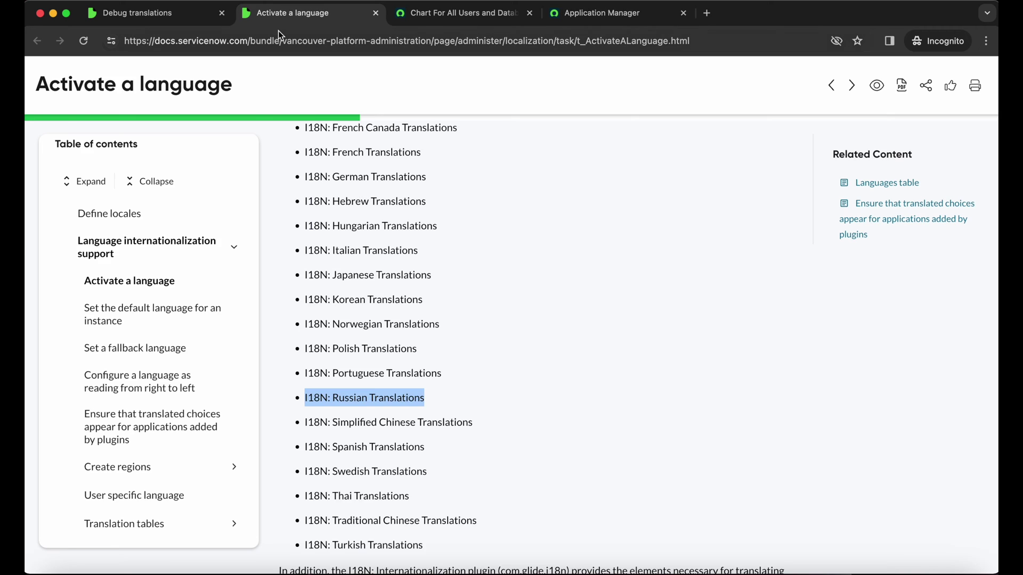
scroll(398, 275, up, 10)
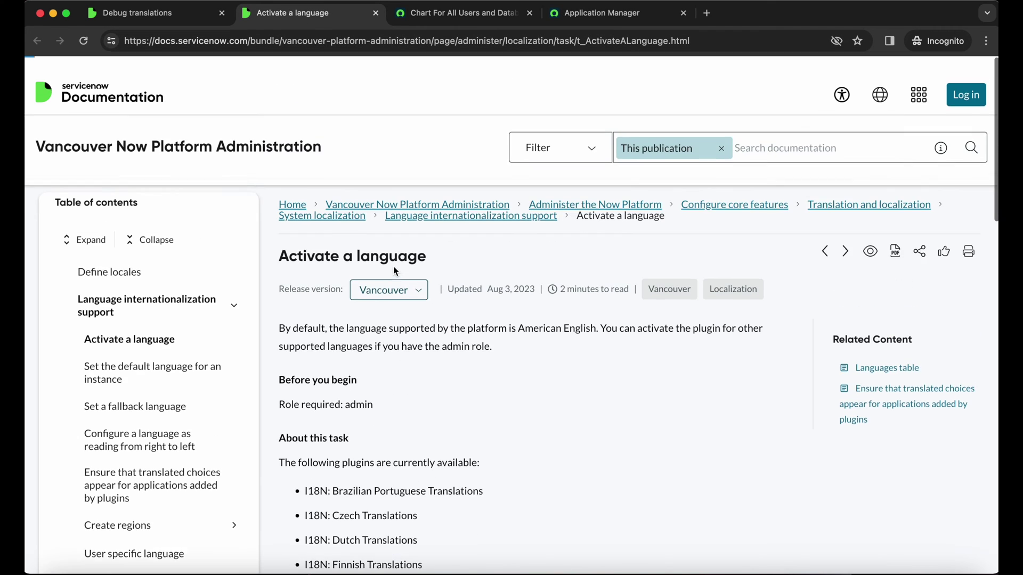
click(164, 19)
scroll(543, 455, down, 5)
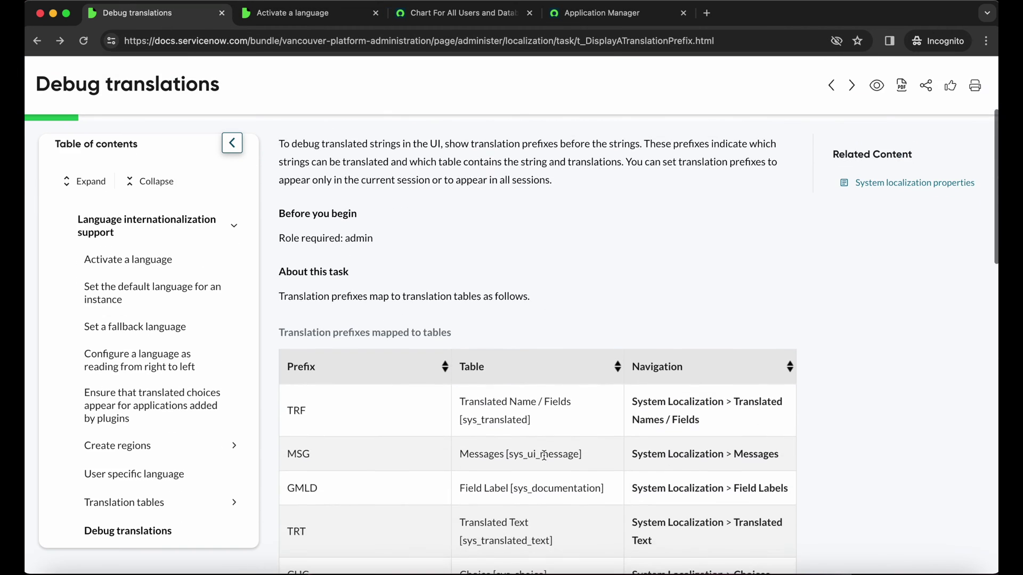
drag(463, 290, 527, 293)
drag(506, 325, 579, 326)
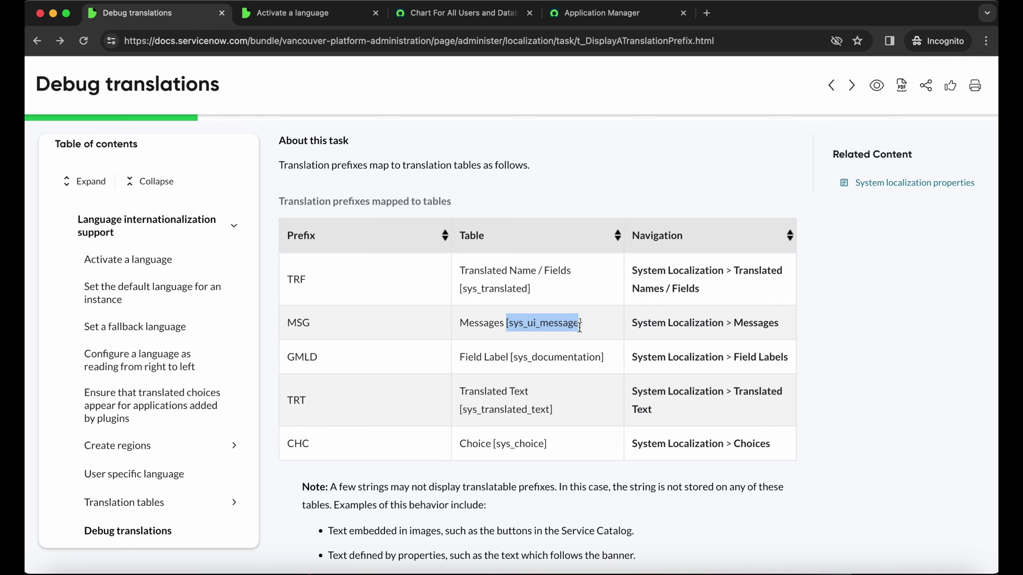
drag(515, 361, 595, 359)
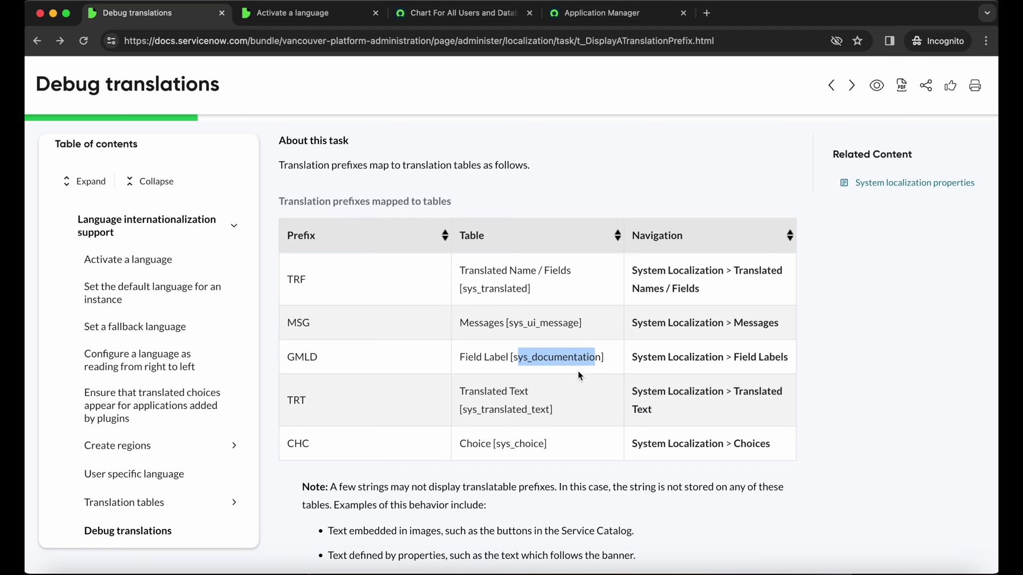
drag(468, 409, 550, 409)
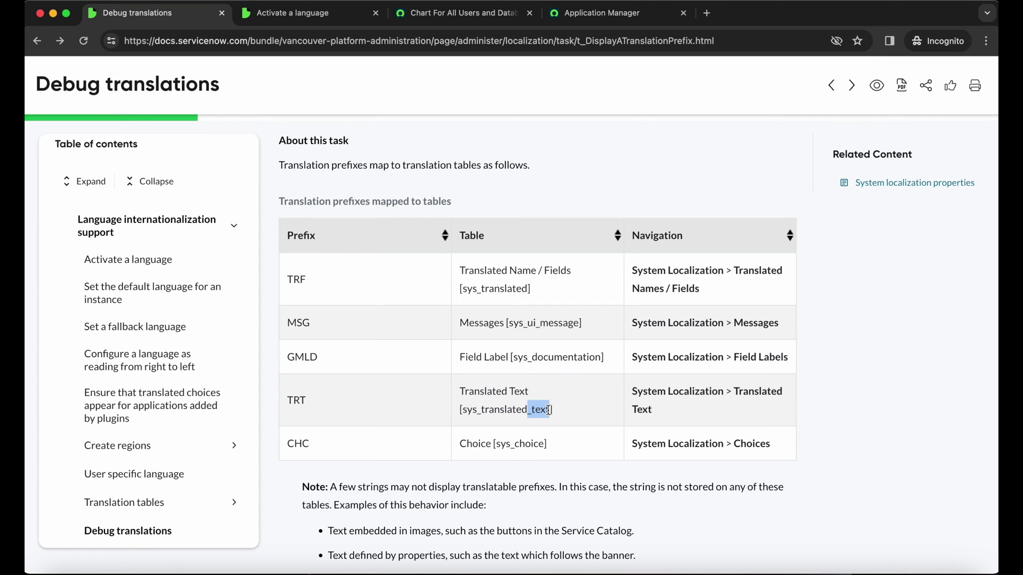
drag(501, 445, 523, 448)
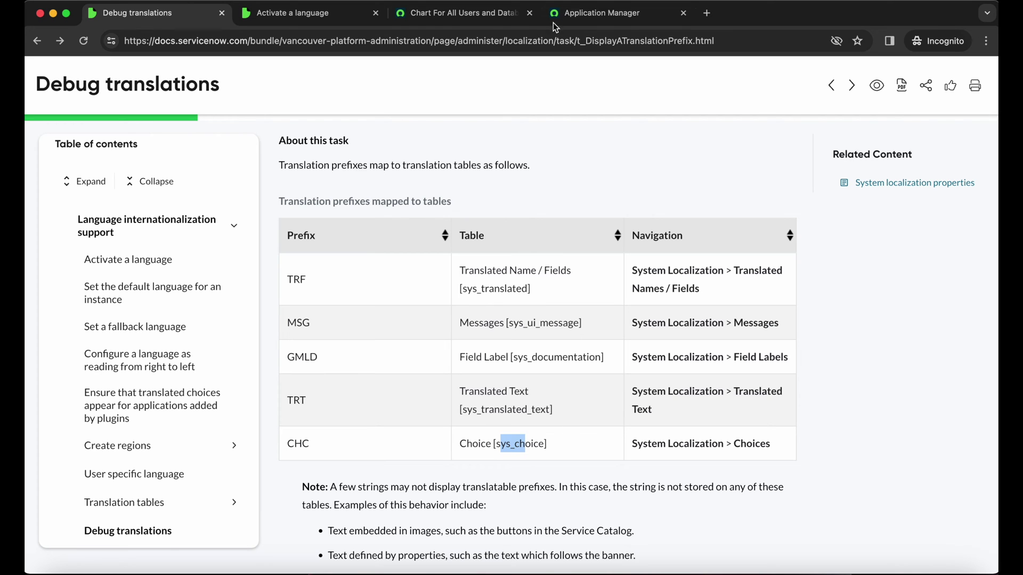
Step: Leave the Application Manager by loading the instance's home page, and check the open dashboard page
click(602, 13)
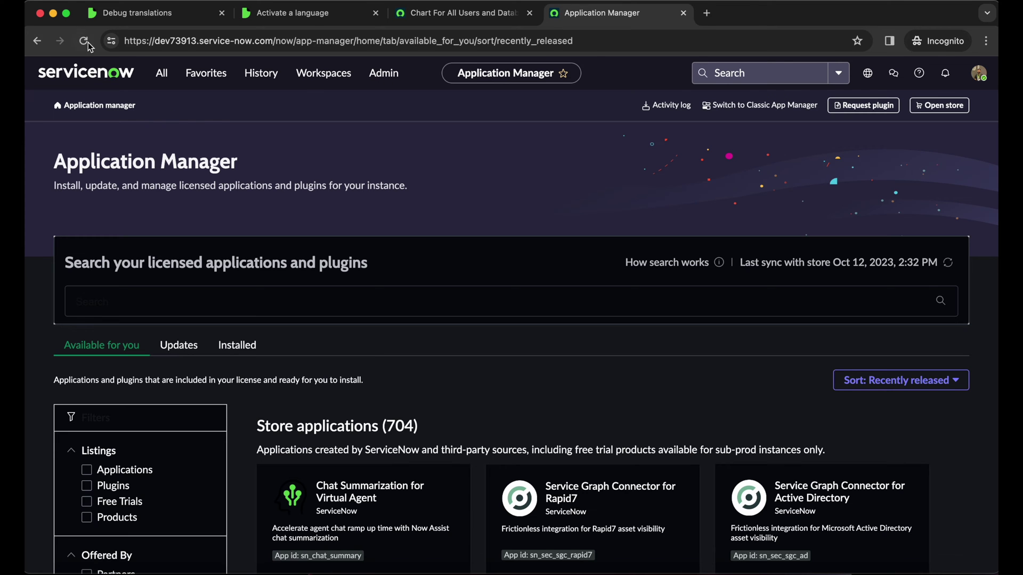
click(99, 72)
click(434, 16)
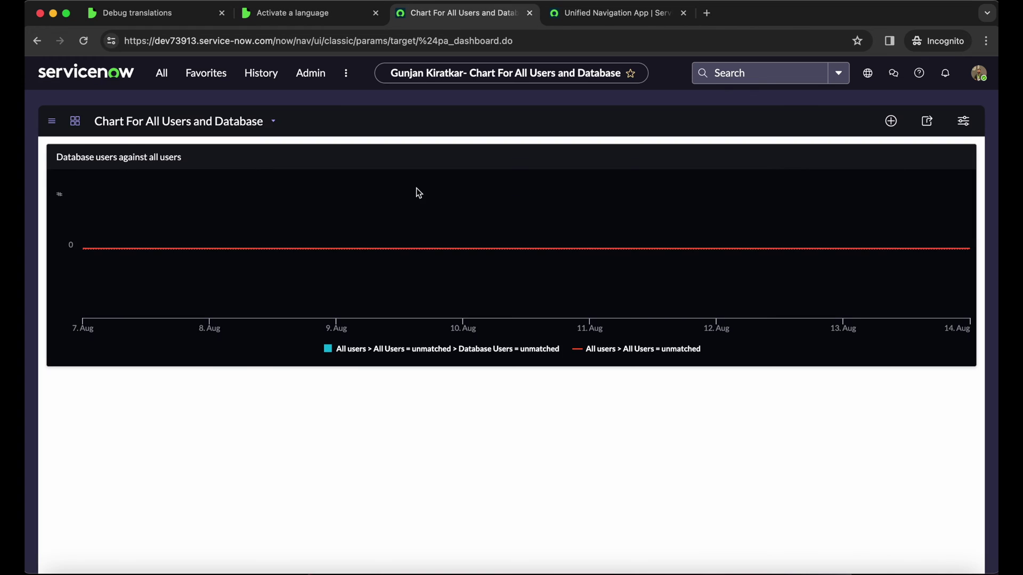
Step: Copy the table name sys_documentation from the Field Label row on the Debug translations documentation page
click(202, 12)
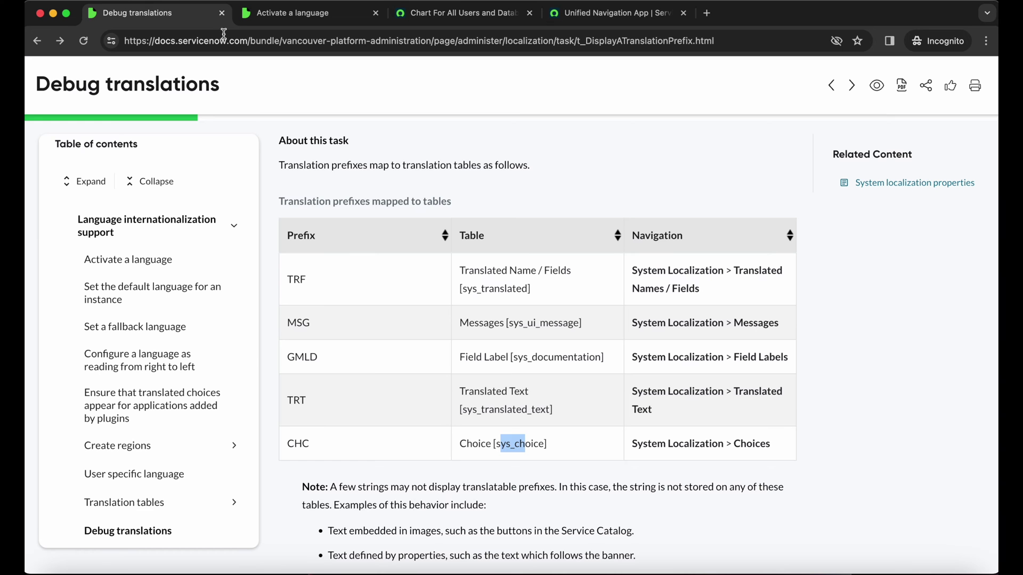
double_click(544, 353)
double_click(533, 323)
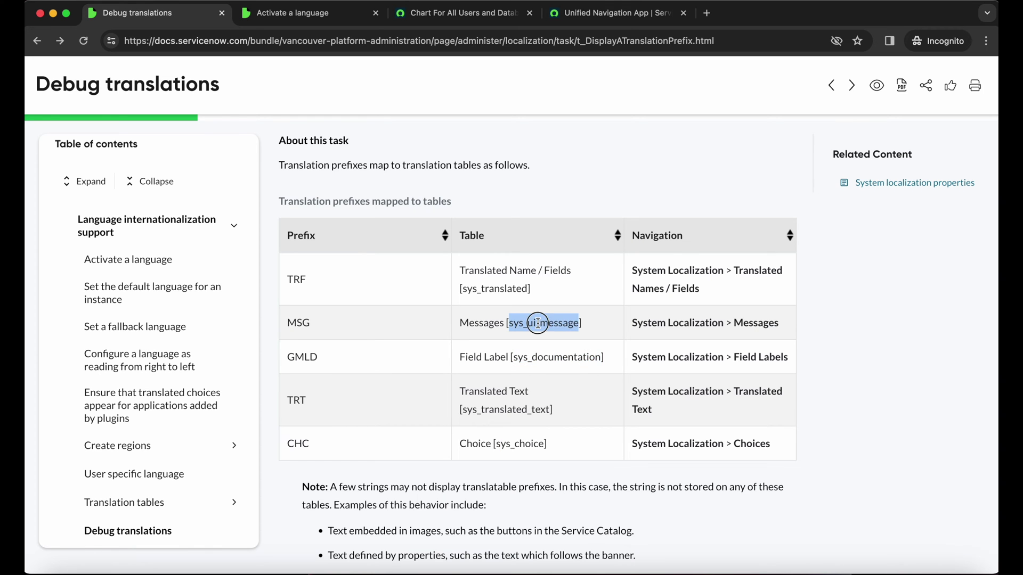
double_click(543, 357)
key(super+c)
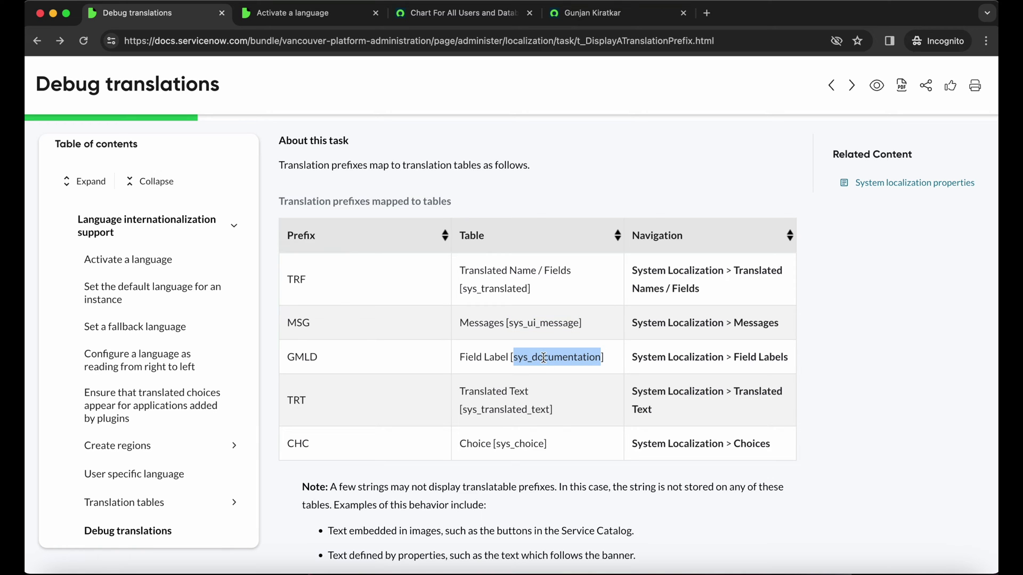
Step: Open the Field Labels list in the ServiceNow instance by entering sys_documentation.LIST in the application navigator filter
click(596, 13)
click(162, 73)
key(super+v)
text(.LIST)
key(Return)
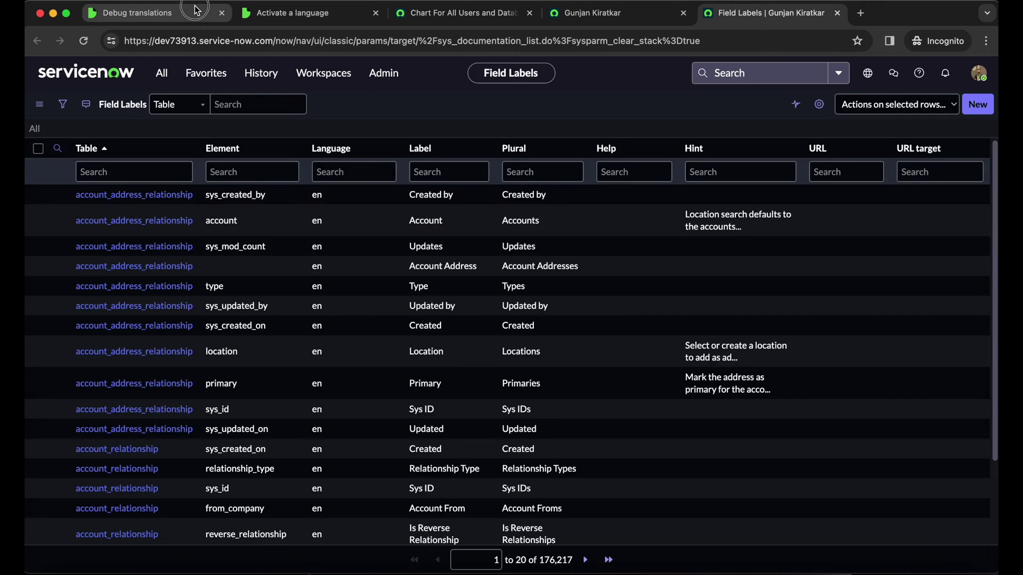
Step: Examine the element, language and label values of the first record in the Field Labels list
click(196, 10)
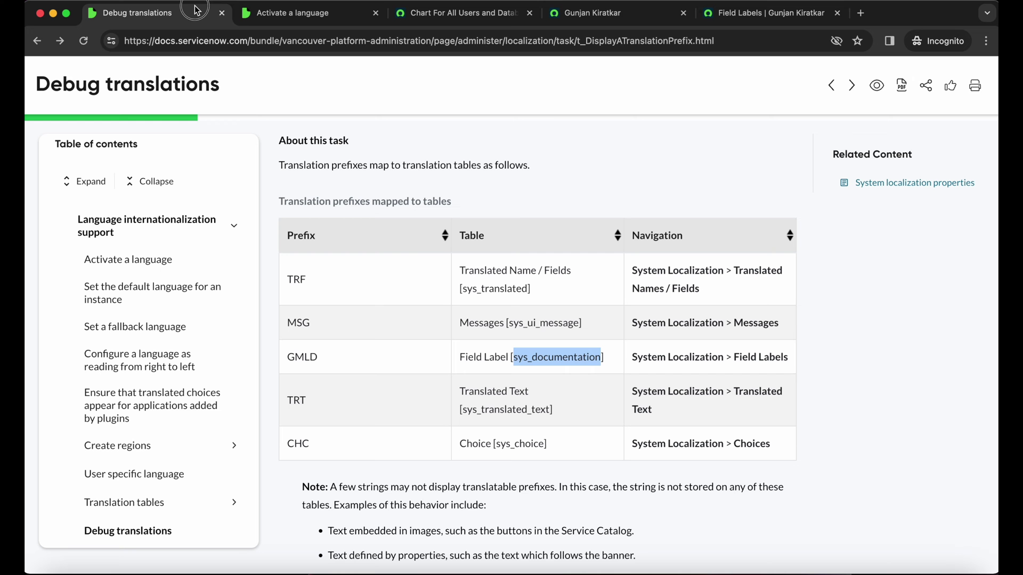
click(746, 21)
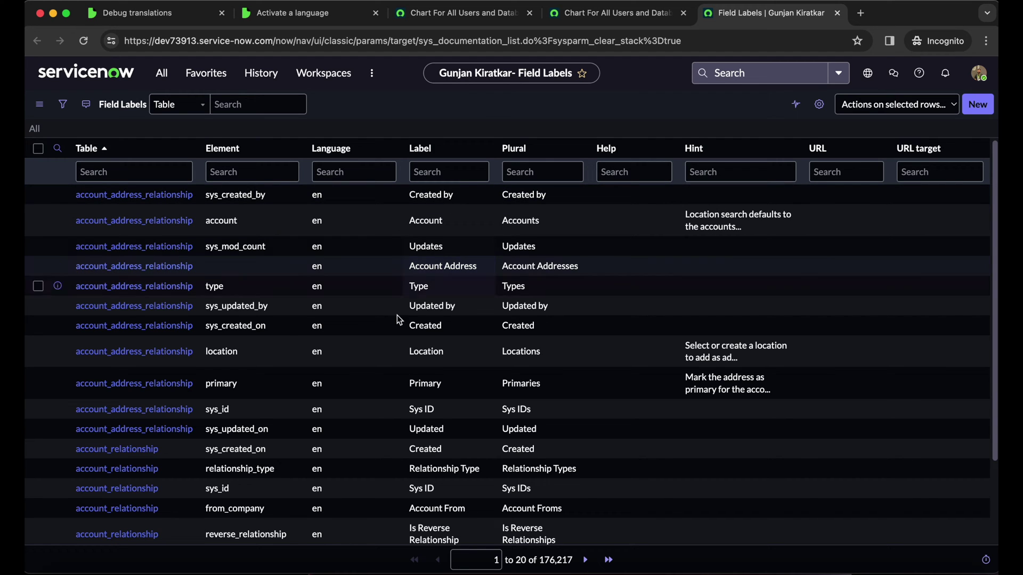
double_click(327, 200)
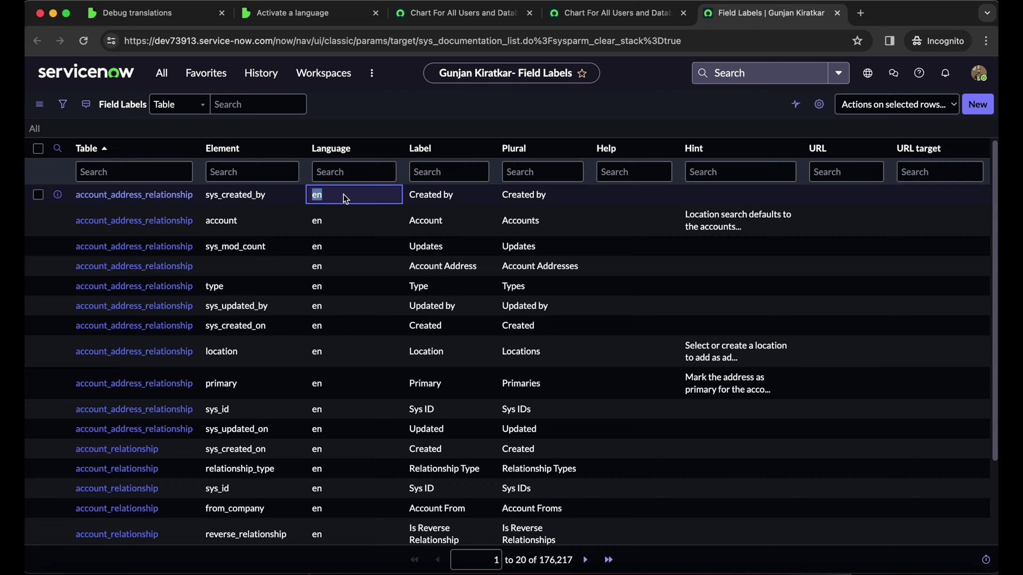
click(212, 195)
drag(223, 195, 251, 195)
click(318, 195)
double_click(317, 195)
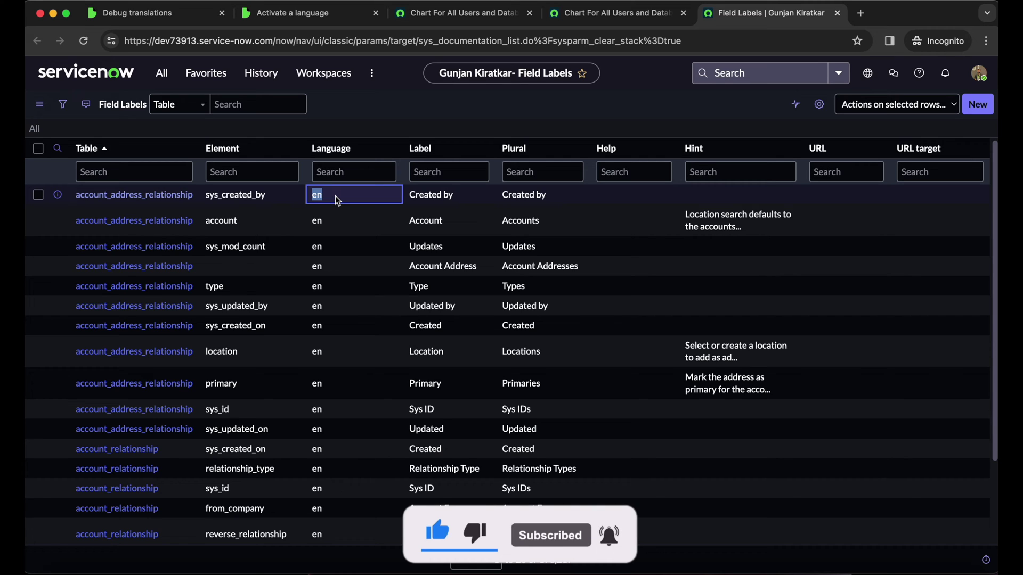
click(421, 195)
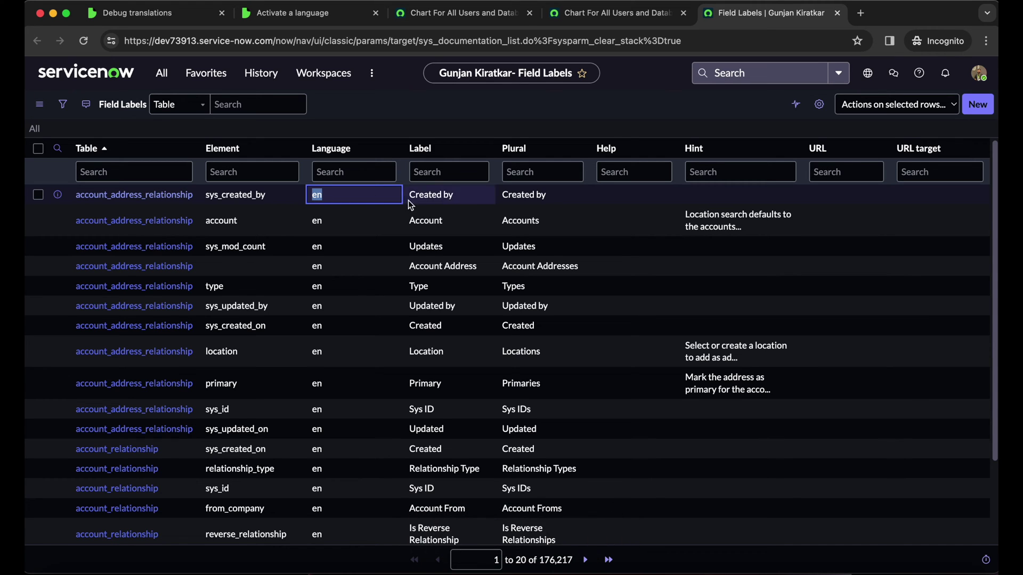
Step: Return from the Field Labels list to the Debug translations documentation page and review the table names mapped to the TRF and MSG prefixes
click(563, 199)
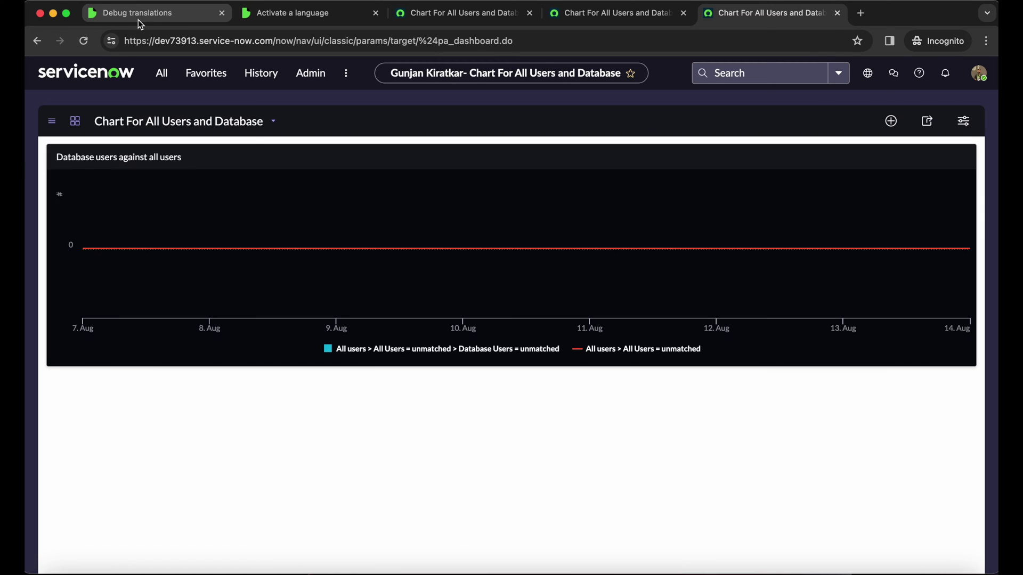
click(158, 19)
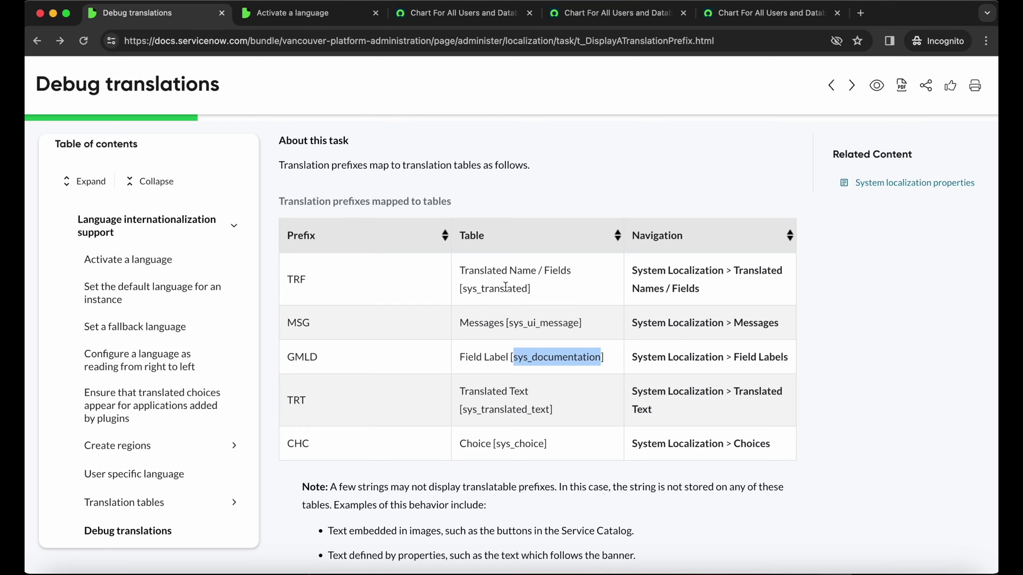
drag(473, 290, 540, 326)
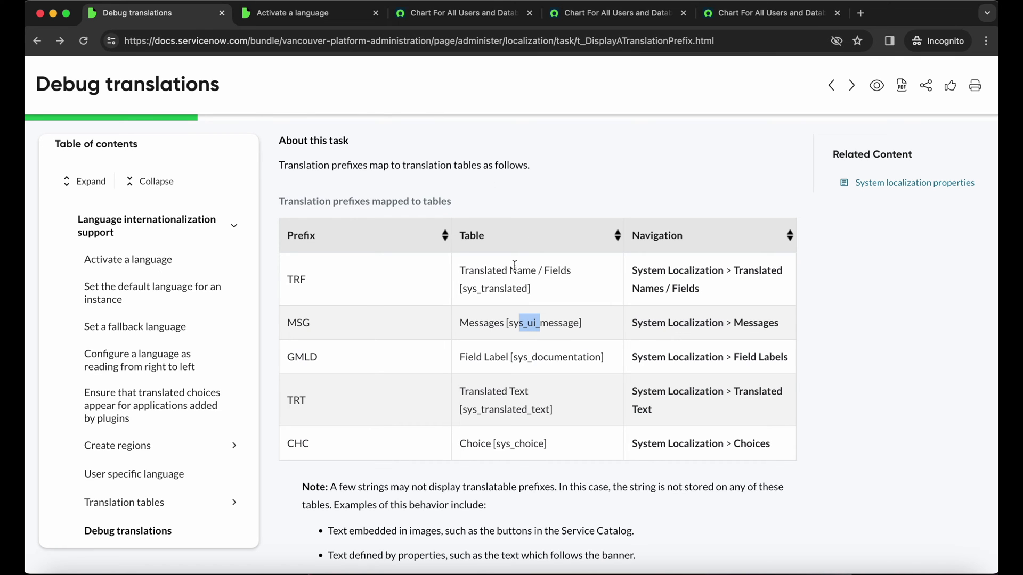
Step: Open the Incidents list in the ServiceNow instance by entering incident.LIST in the application navigator filter
click(601, 15)
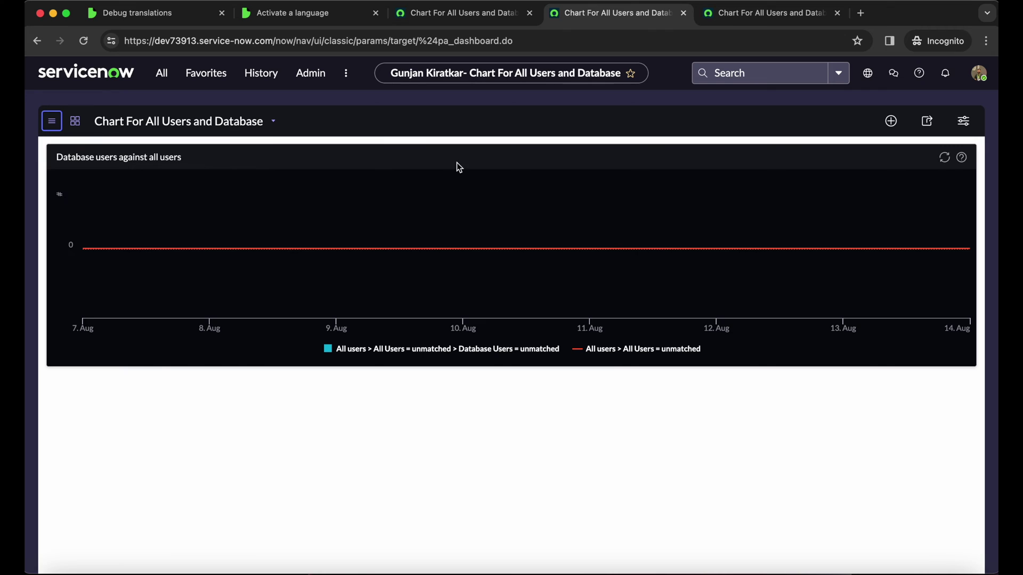
click(161, 72)
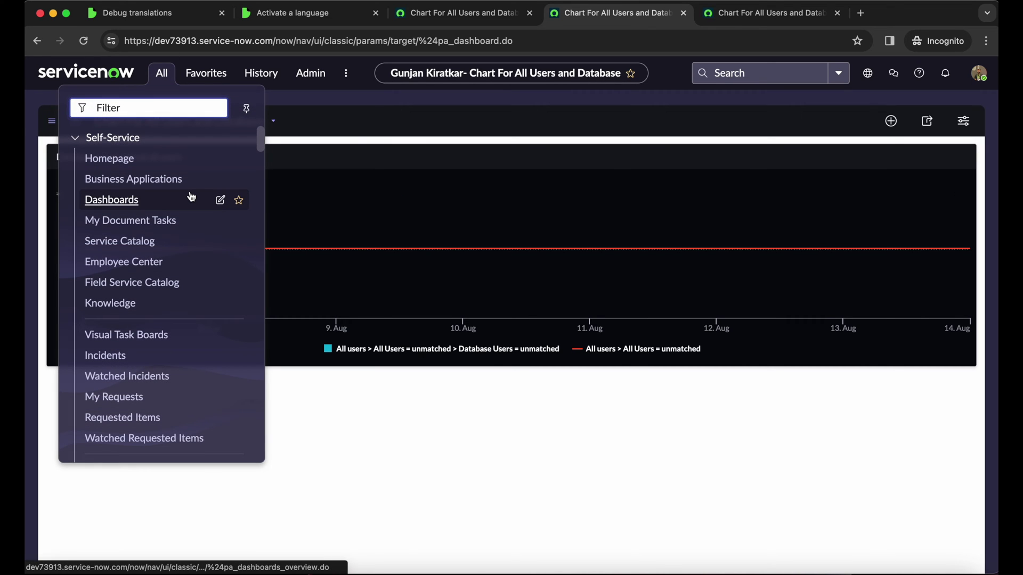
text(in)
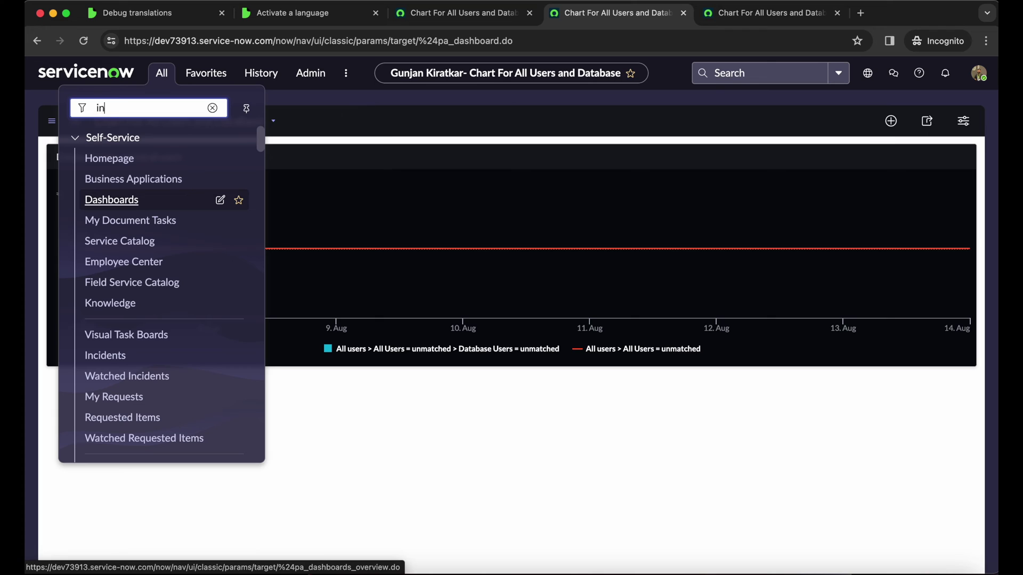
text(cident.LIST)
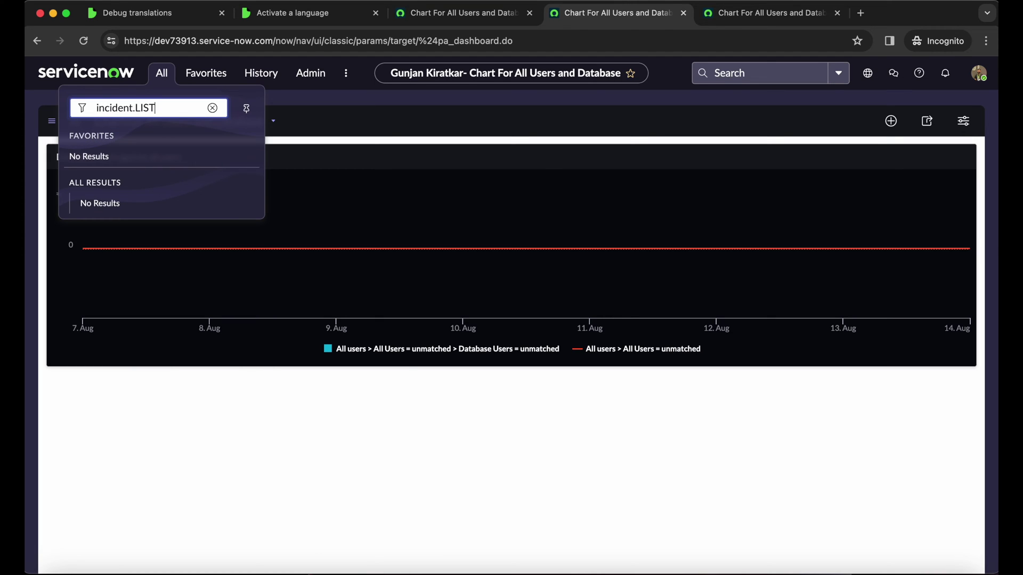
key(Return)
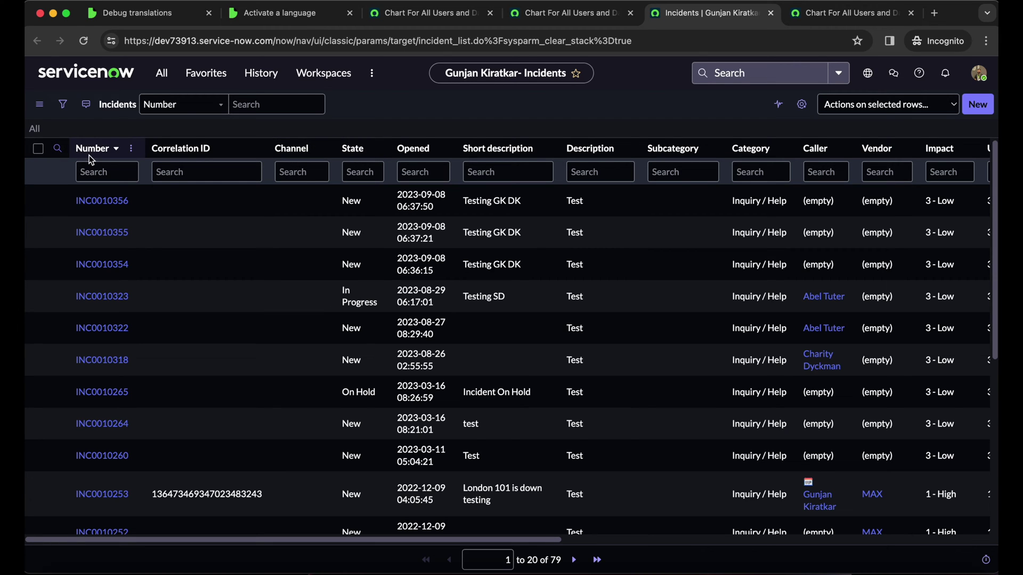
Step: Review the prefix-to-table mapping on the Debug translations documentation page, including the sys_documentation, sys_translated_text and TRF entries
click(276, 19)
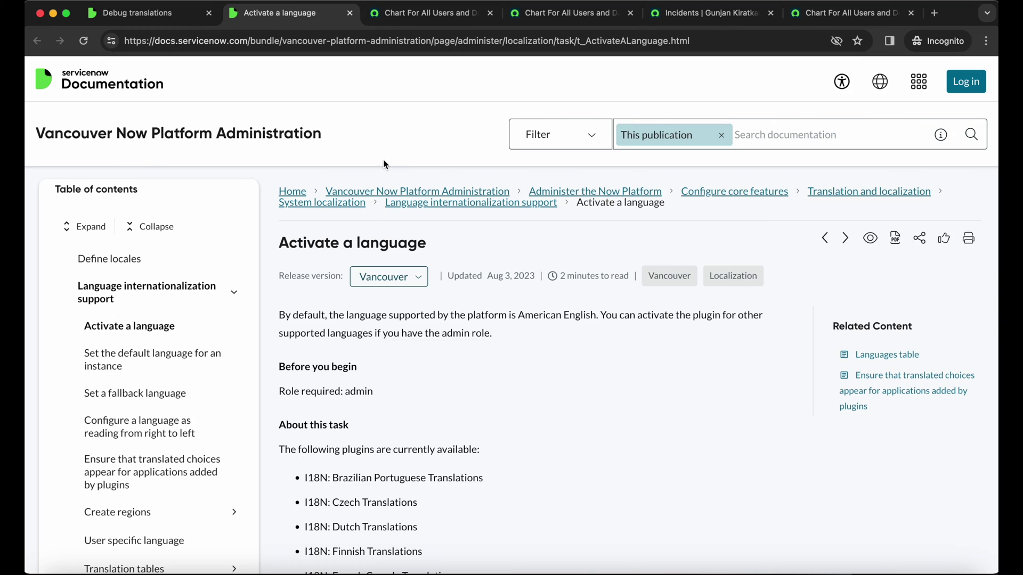
click(161, 17)
drag(510, 357, 541, 363)
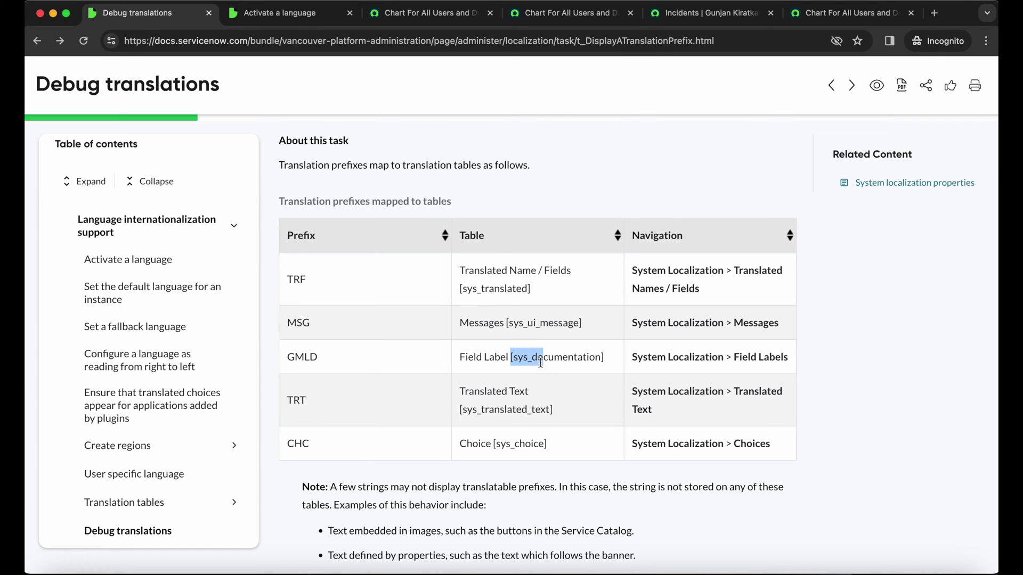
drag(473, 409, 508, 410)
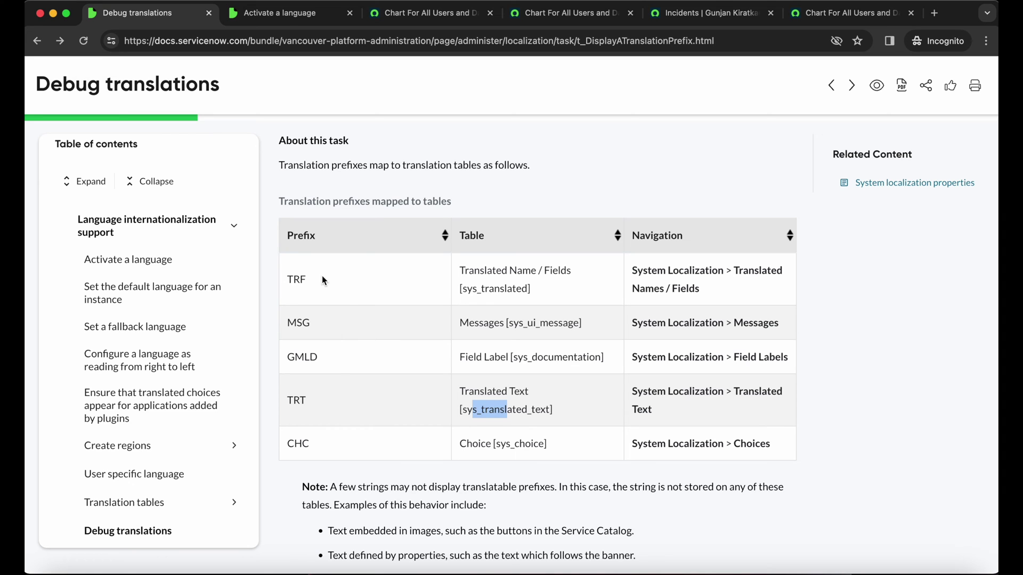
drag(294, 281, 306, 280)
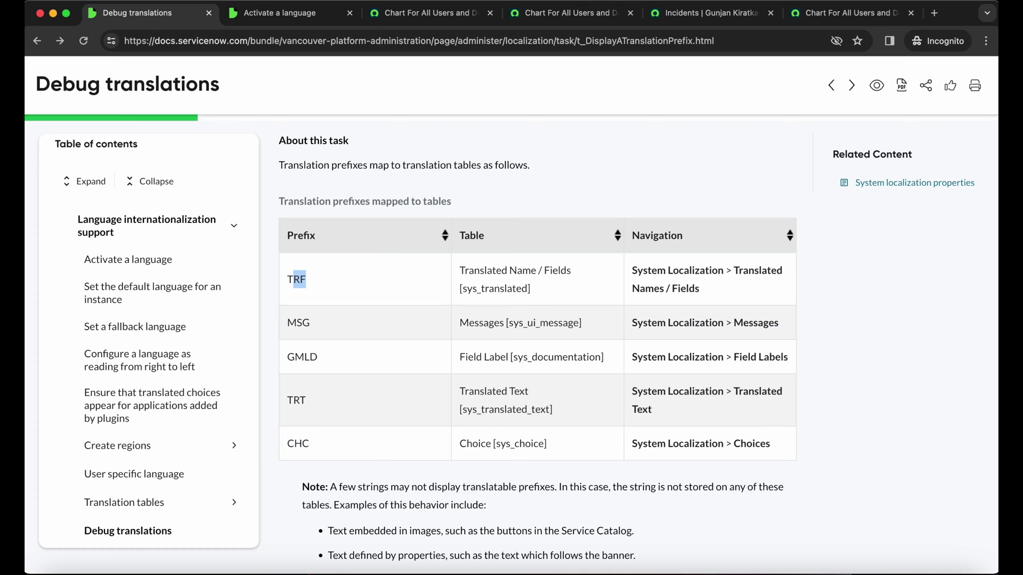
Step: Filter the application navigator by "localization" from the Incidents page and run Enable I18N Debugging
click(591, 14)
click(712, 15)
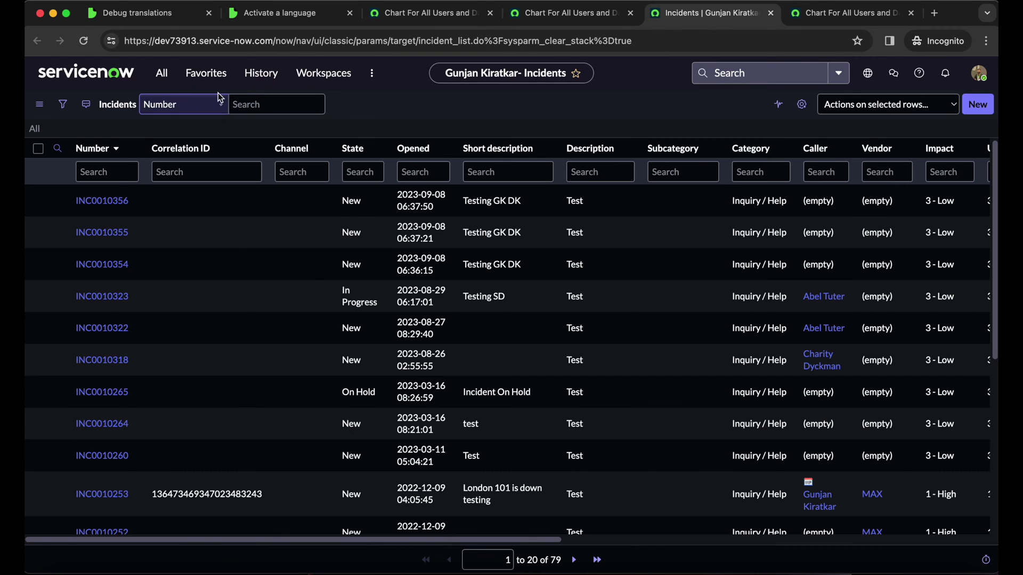
click(162, 73)
text(localization)
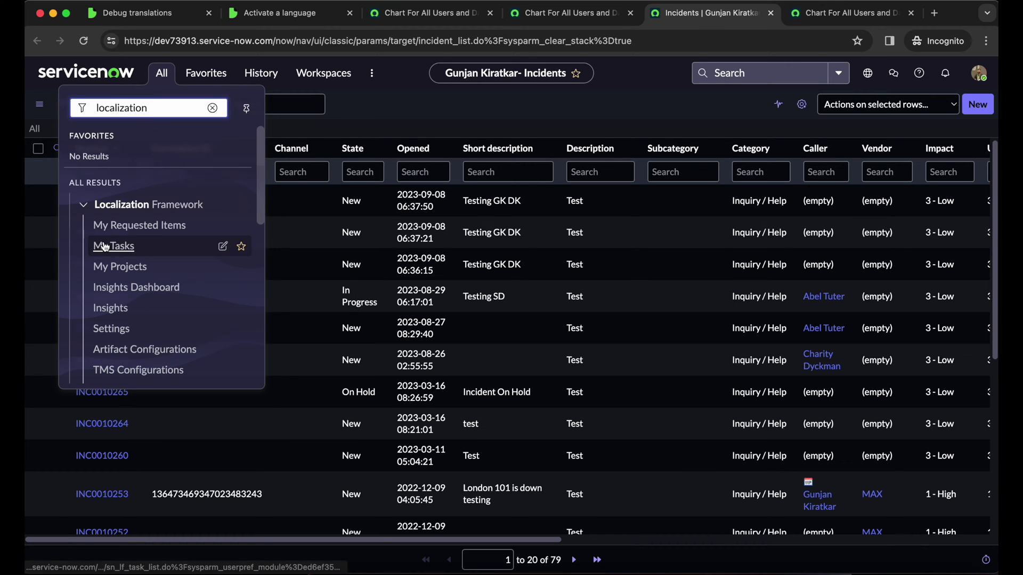
scroll(103, 245, down, 3)
scroll(104, 246, down, 3)
scroll(105, 246, up, 2)
scroll(105, 245, down, 3)
scroll(104, 245, down, 4)
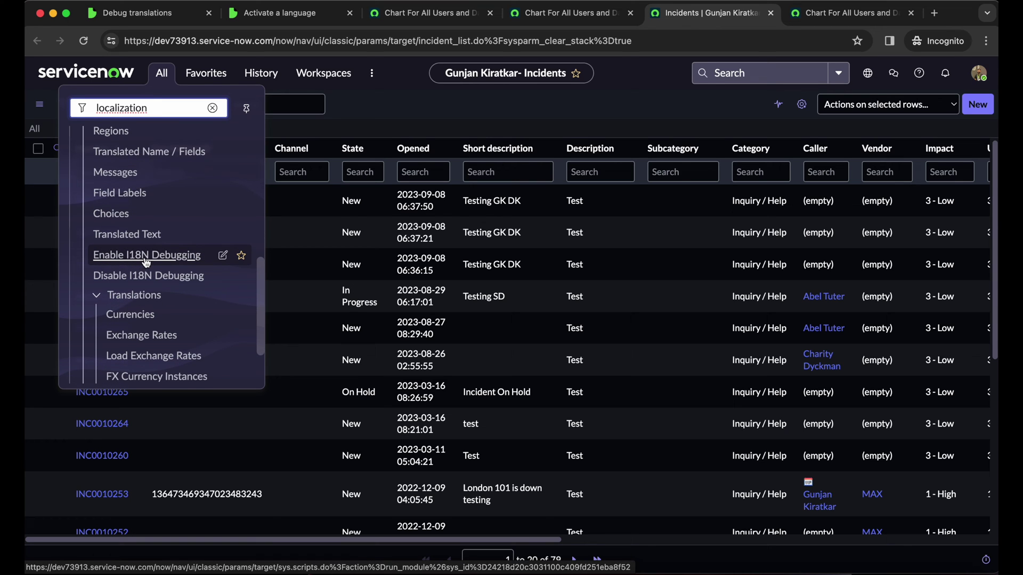
click(155, 261)
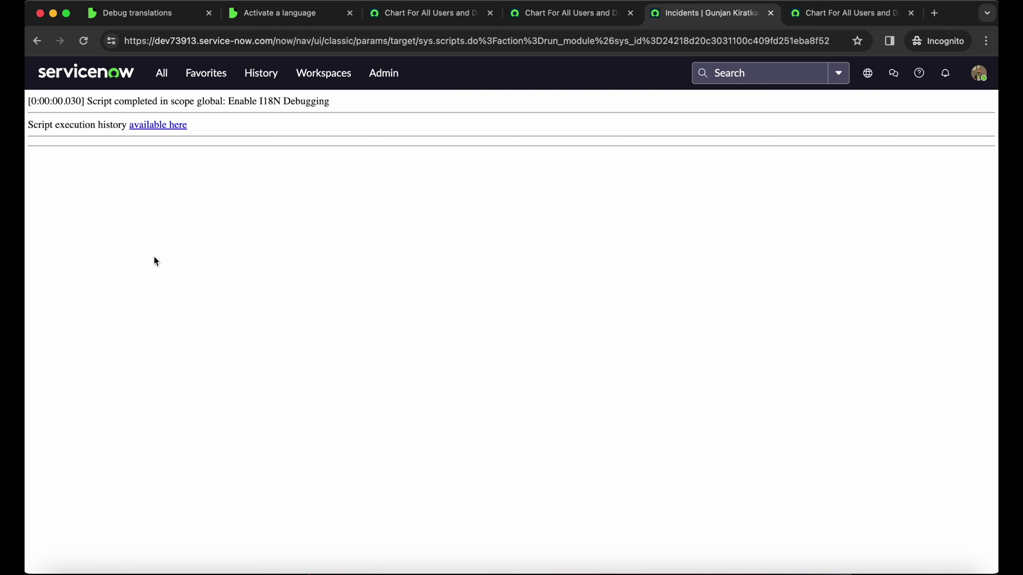
Step: Replace the application navigator filter with incident.list to load the Incidents list in the current page
click(161, 77)
key(super+a)
key(BackSpace)
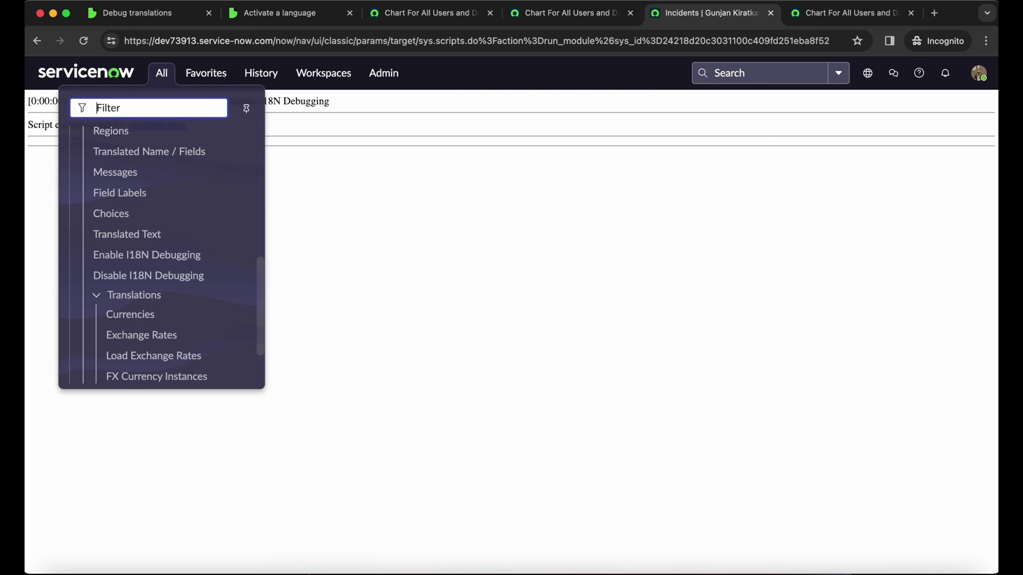
text(incident.list)
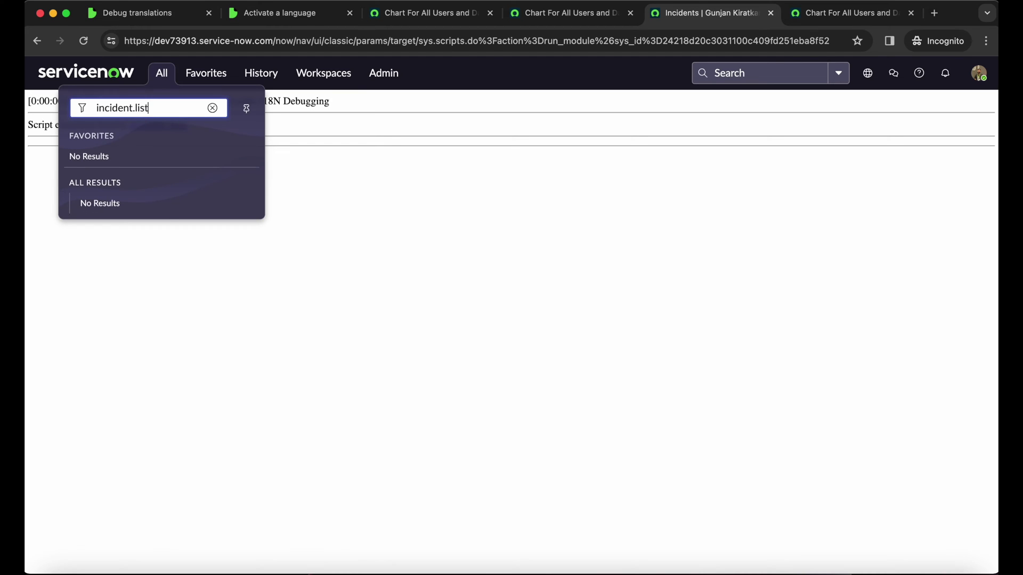
key(Return)
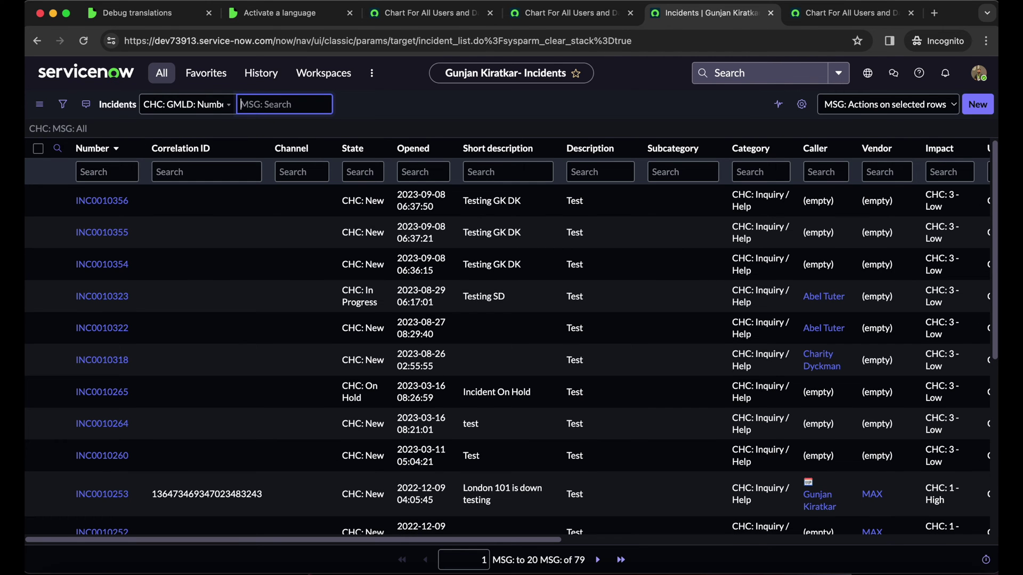
Step: Open the first incident in the list, dismiss its alert dialogs, and check the prefix on the Number field label
click(109, 205)
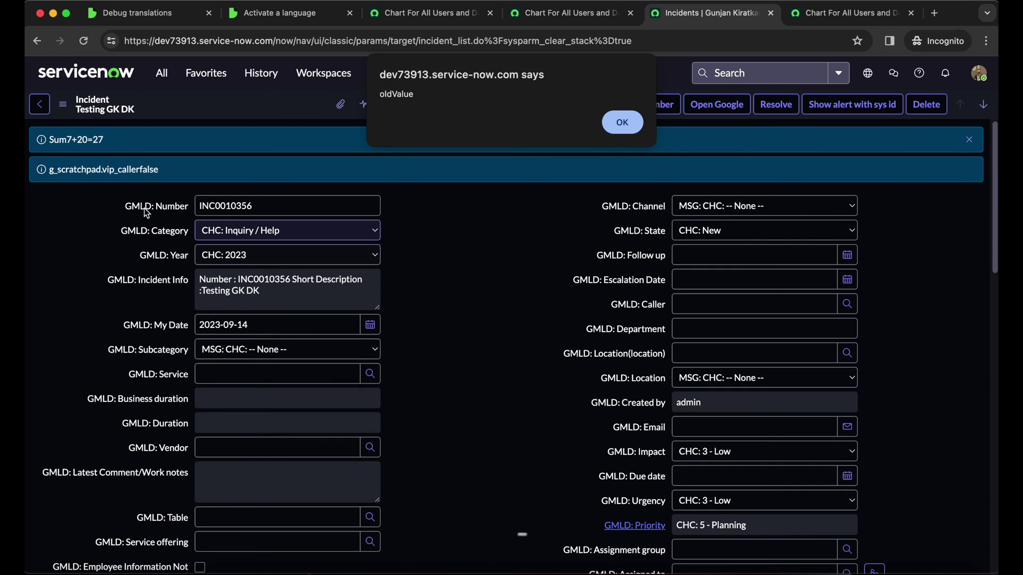
click(619, 126)
click(618, 127)
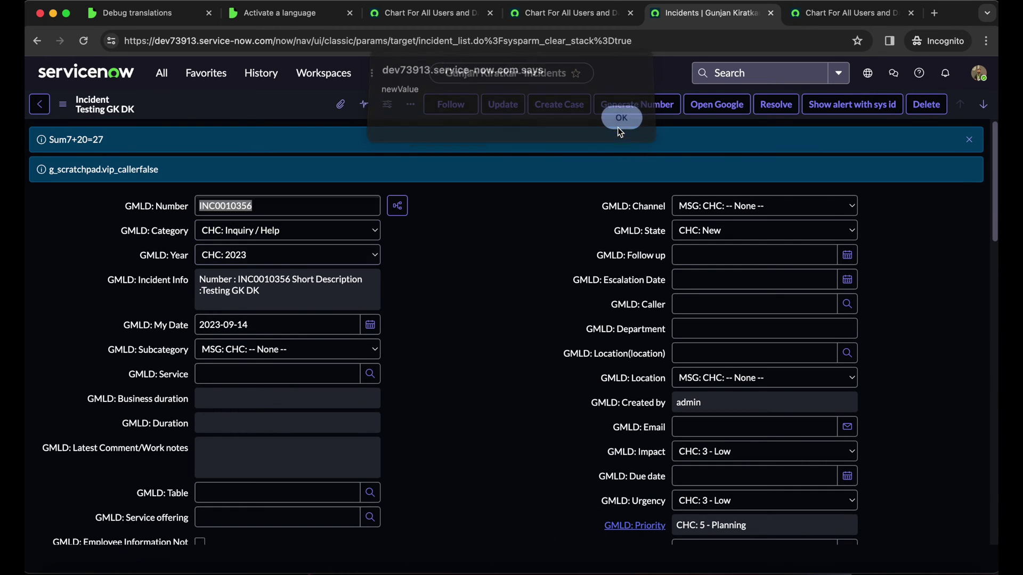
click(152, 208)
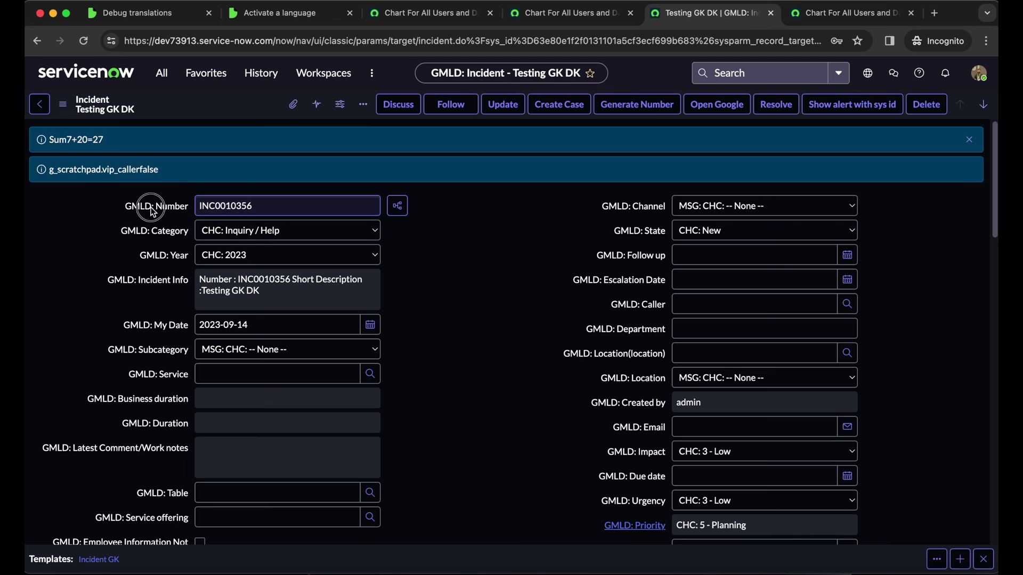
click(120, 212)
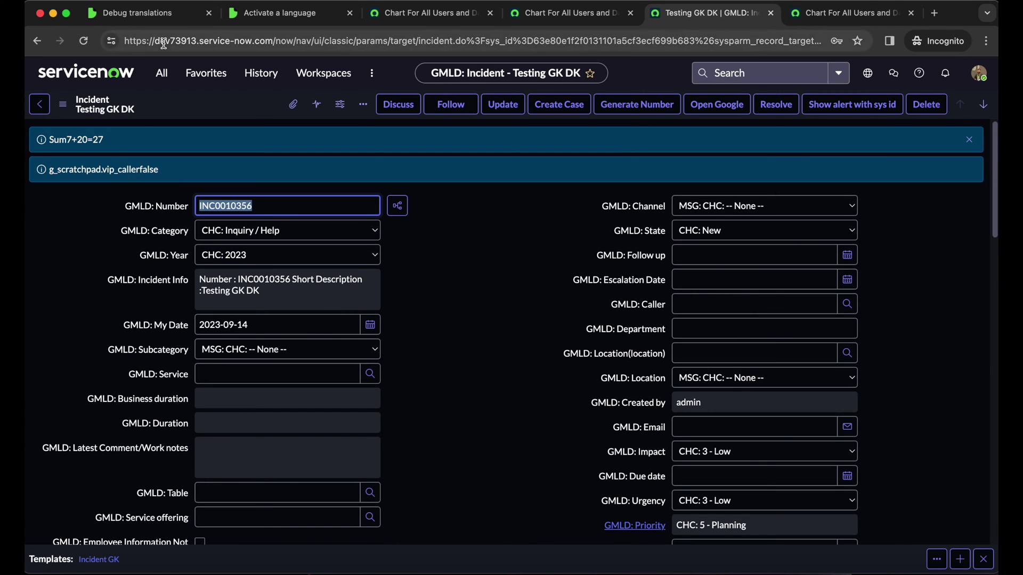
Step: Compare the GMLD prefix on the incident's field labels with its mapped table sys_documentation on the Debug translations page
click(123, 11)
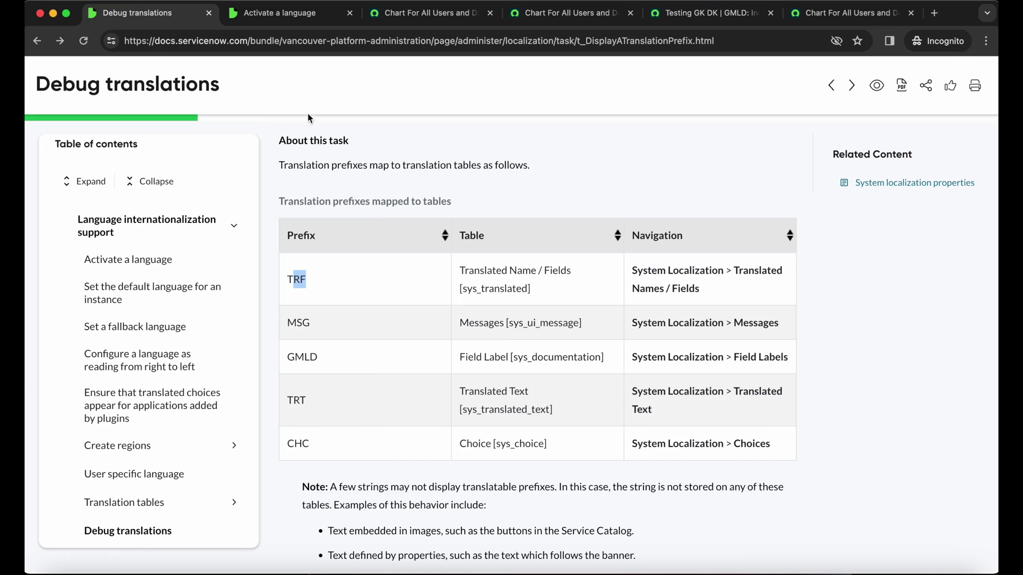
drag(321, 356, 286, 356)
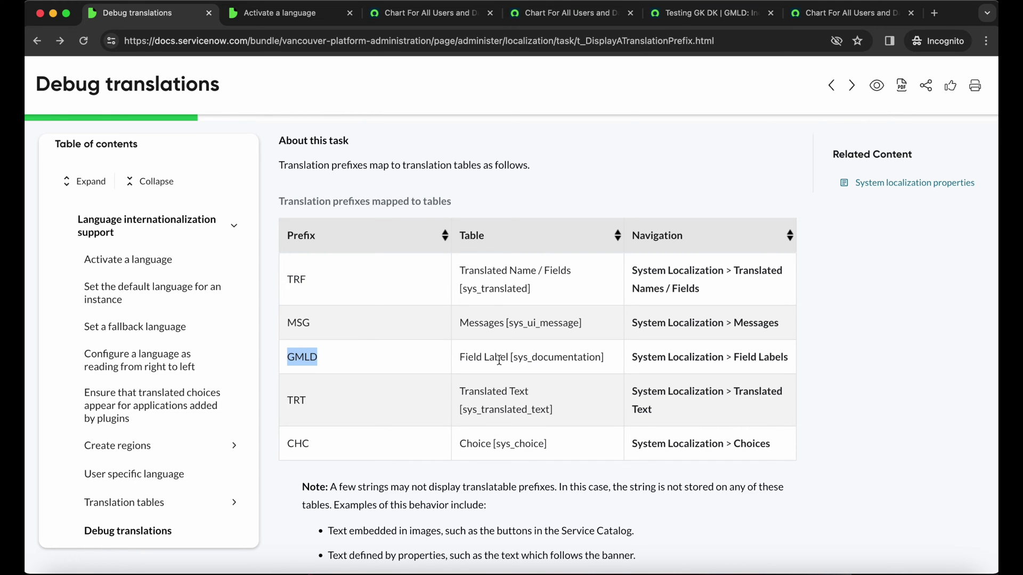
click(681, 16)
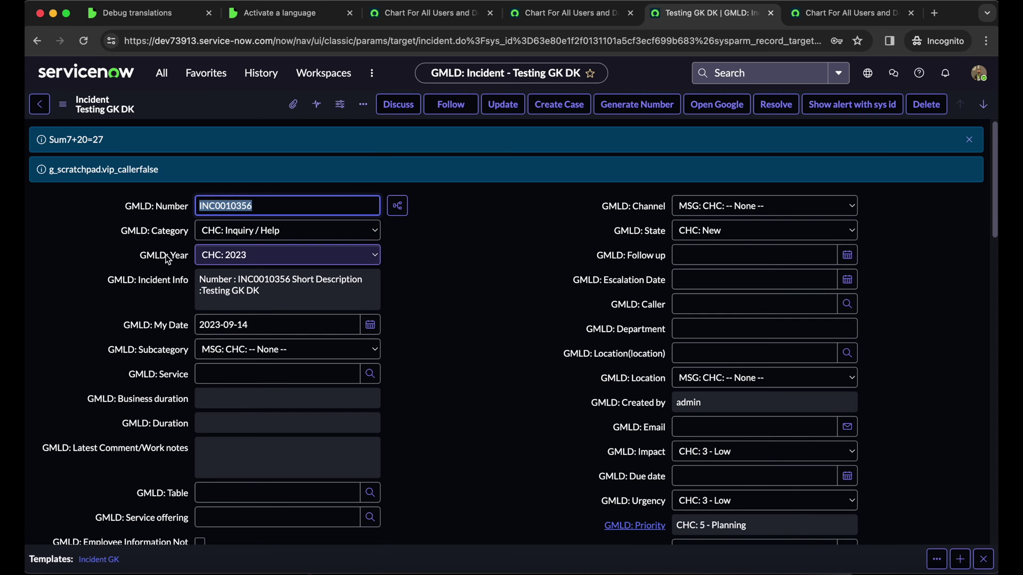
click(134, 16)
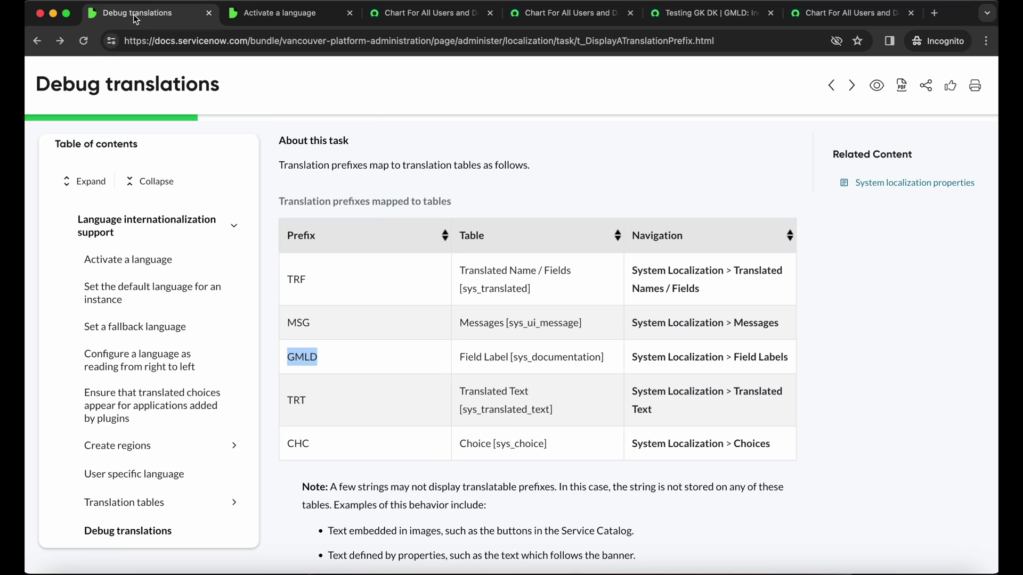
drag(513, 358, 601, 360)
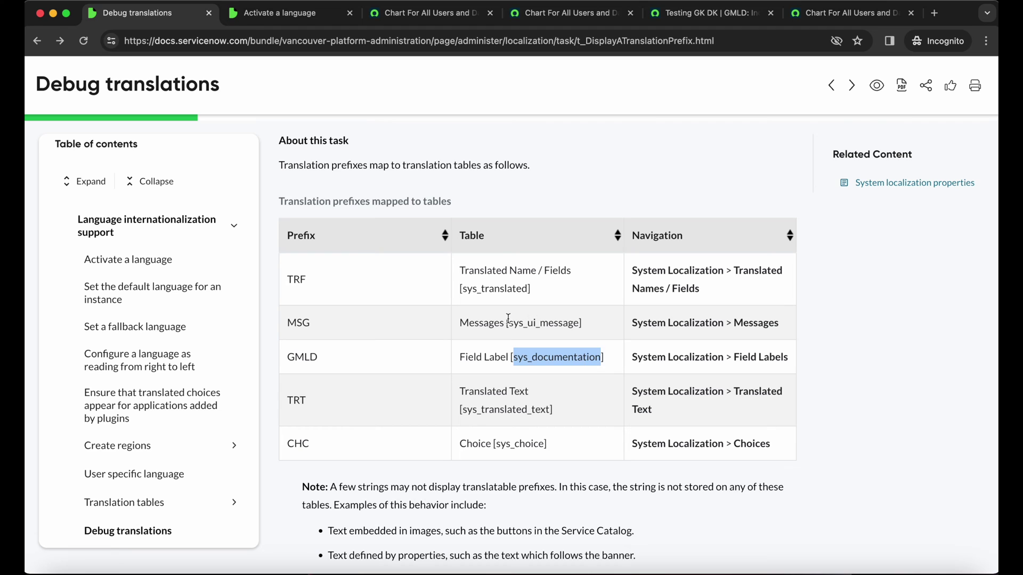
double_click(530, 356)
Step: Check the dashboard page briefly, and review the sys_ui_message table mapped to the MSG prefix on the Debug translations page
click(823, 13)
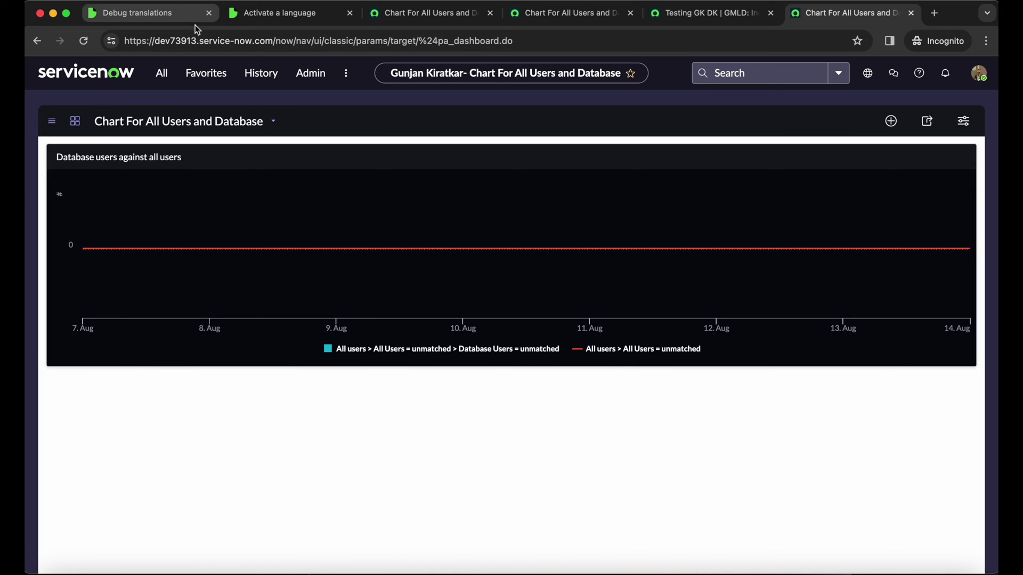
click(182, 16)
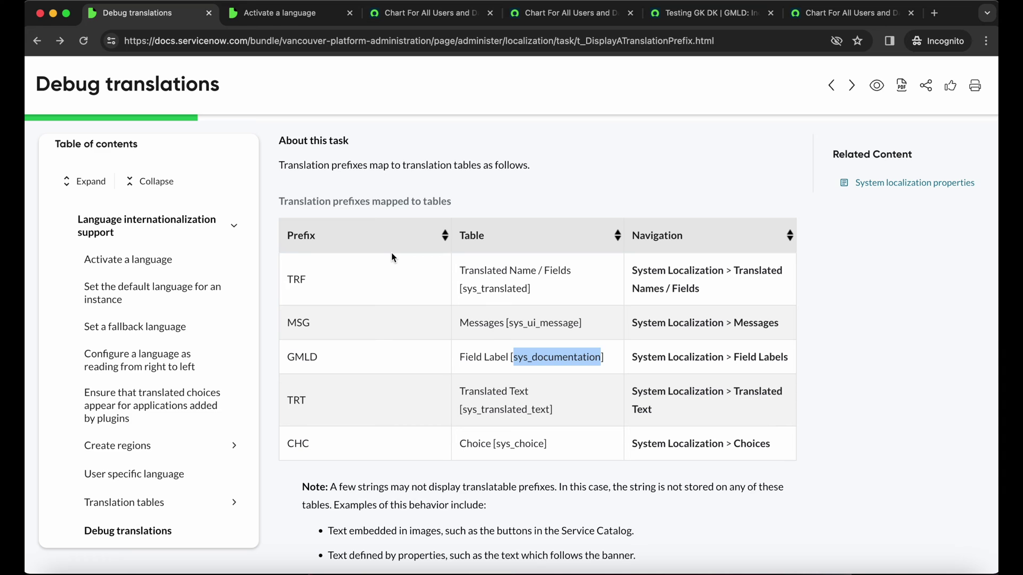
drag(508, 323, 583, 325)
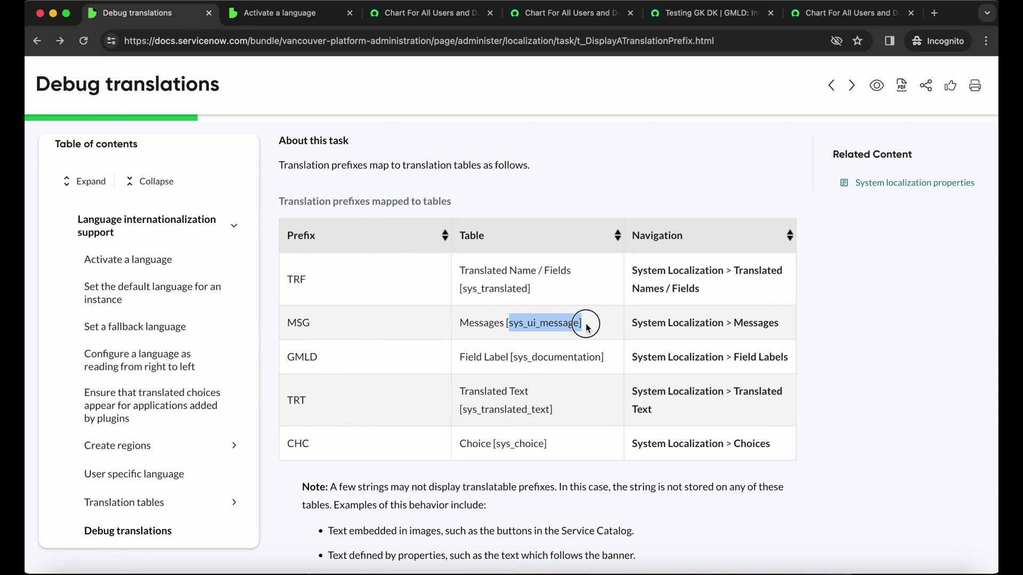
click(559, 326)
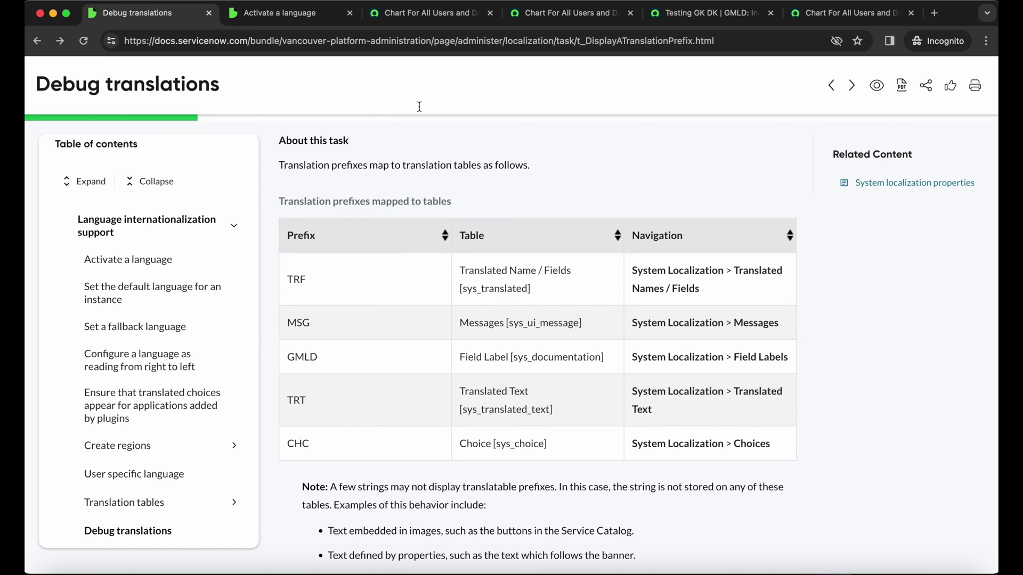
Step: Examine the translation prefixes on the incident form, from the description fields down through the Notes section to the activity log
click(597, 15)
click(722, 17)
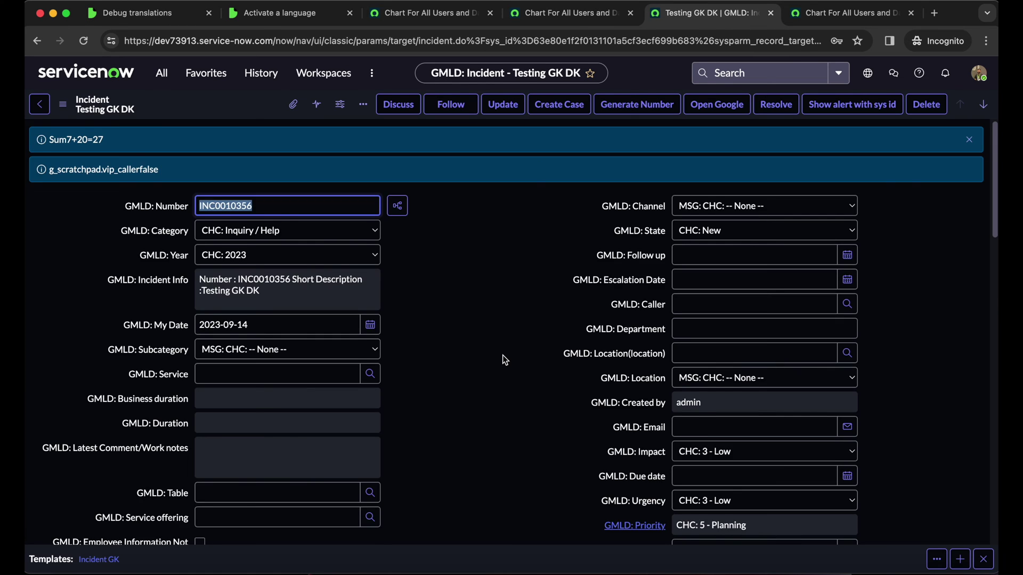
scroll(503, 355, down, 10)
scroll(503, 355, down, 2)
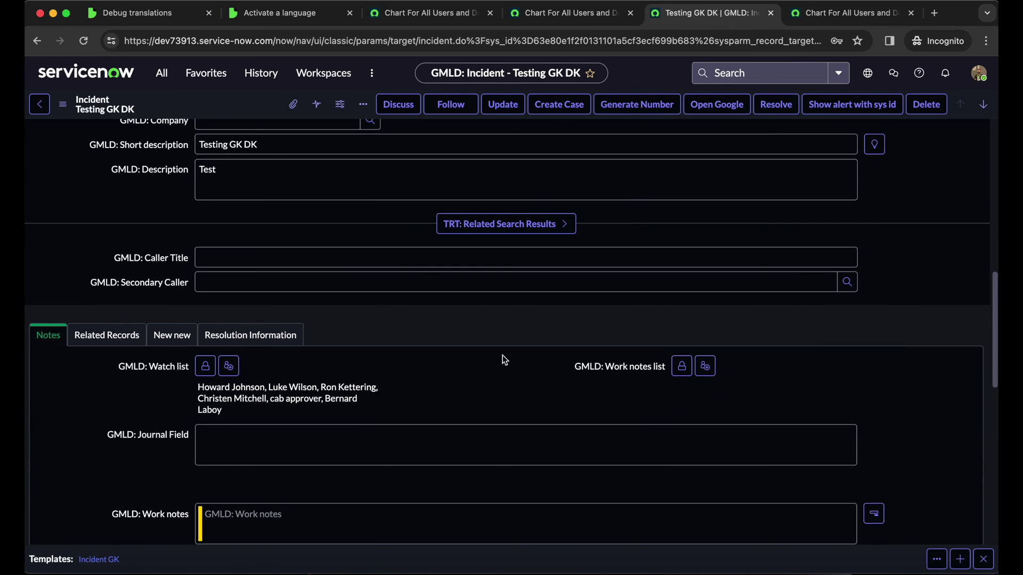
scroll(426, 400, down, 5)
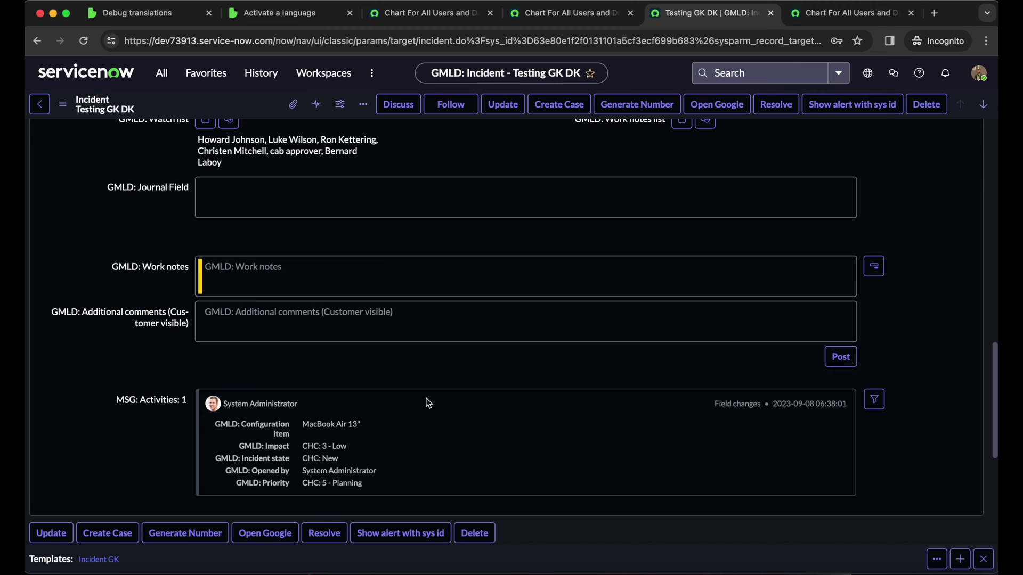
Step: Compare the MSG prefix on the incident's Activities label with its mapped table sys_ui_message on the Debug translations page
scroll(426, 403, up, 1)
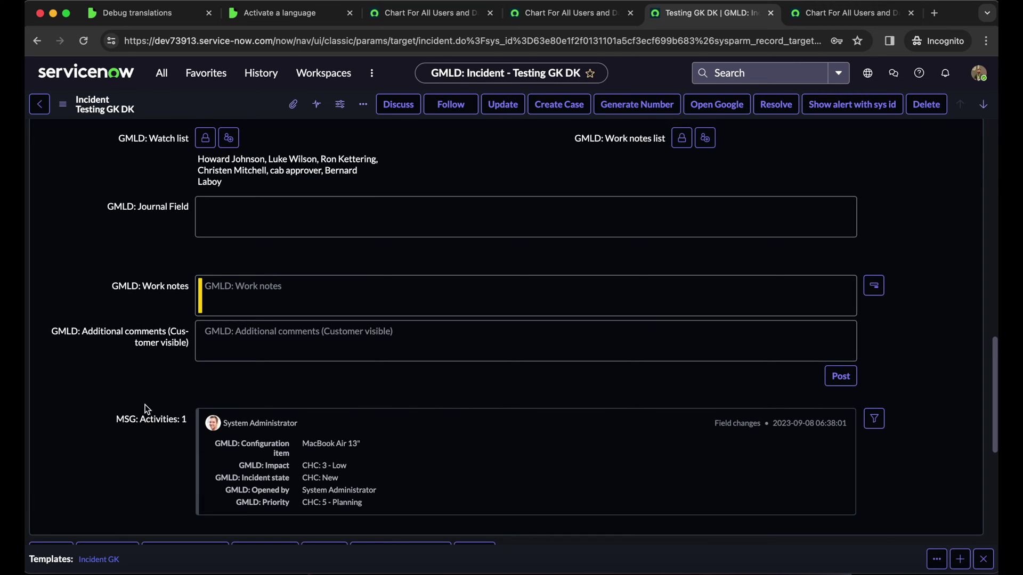
drag(117, 420, 133, 419)
click(141, 421)
drag(140, 421, 168, 433)
click(162, 20)
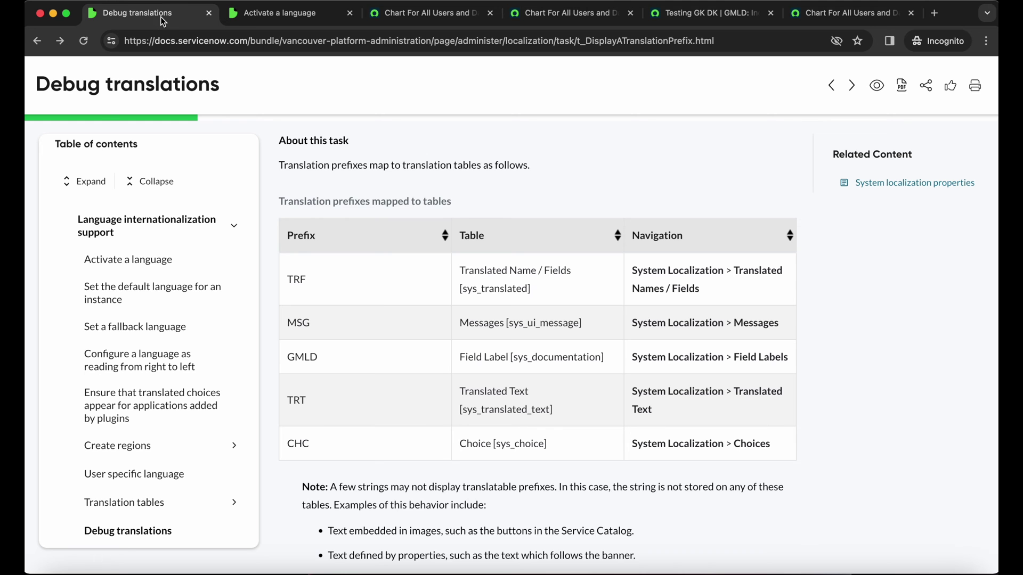
drag(309, 325, 299, 323)
drag(513, 322, 570, 322)
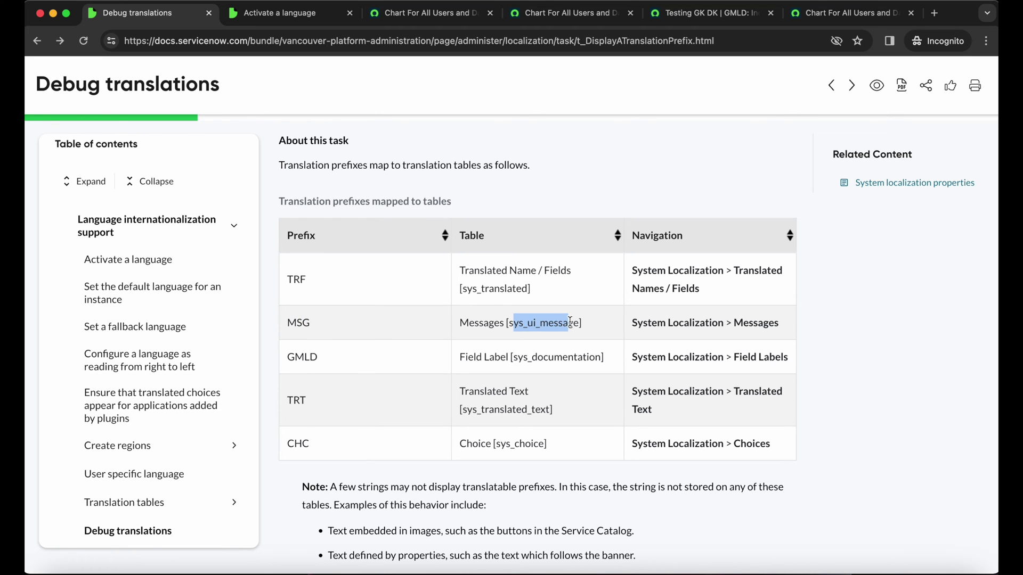
mouse_move(570, 321)
mouse_down()
mouse_move(549, 326)
mouse_move(574, 326)
mouse_up()
click(508, 323)
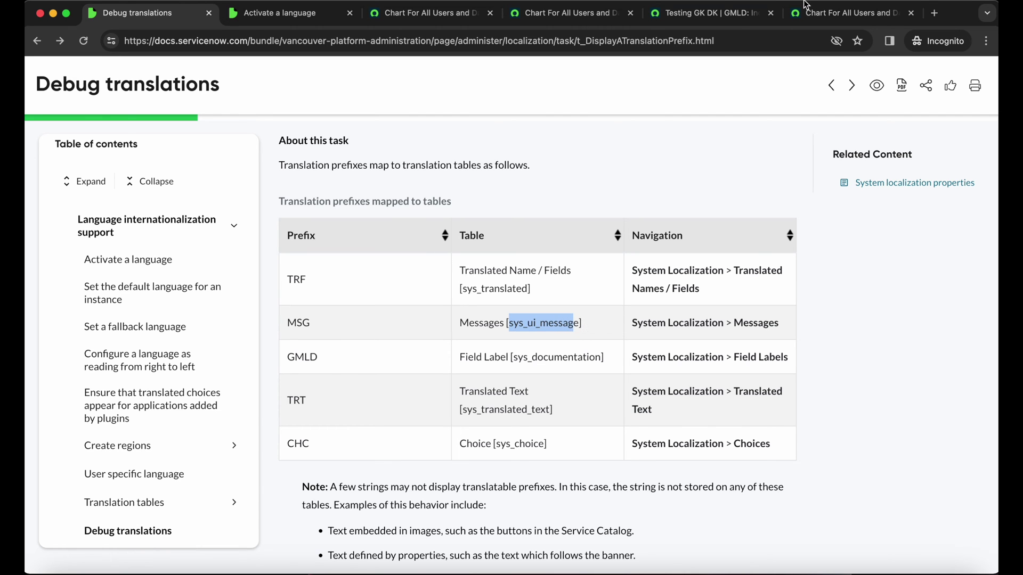
Step: Return to the incident form and open the sys_documentation table's list in a new tab with sys_documentation.LIST
click(734, 15)
click(834, 14)
click(742, 17)
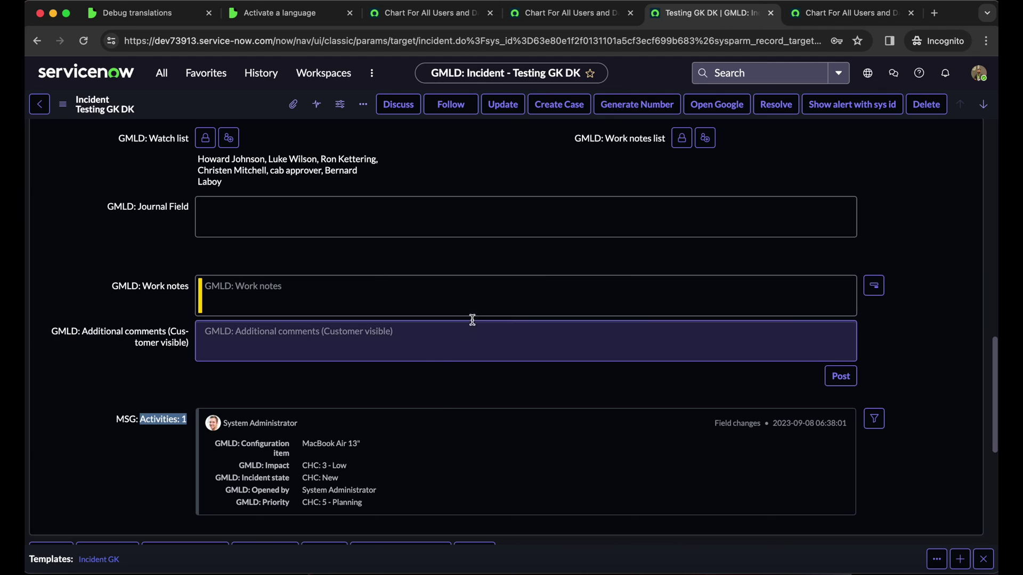
scroll(434, 358, up, 10)
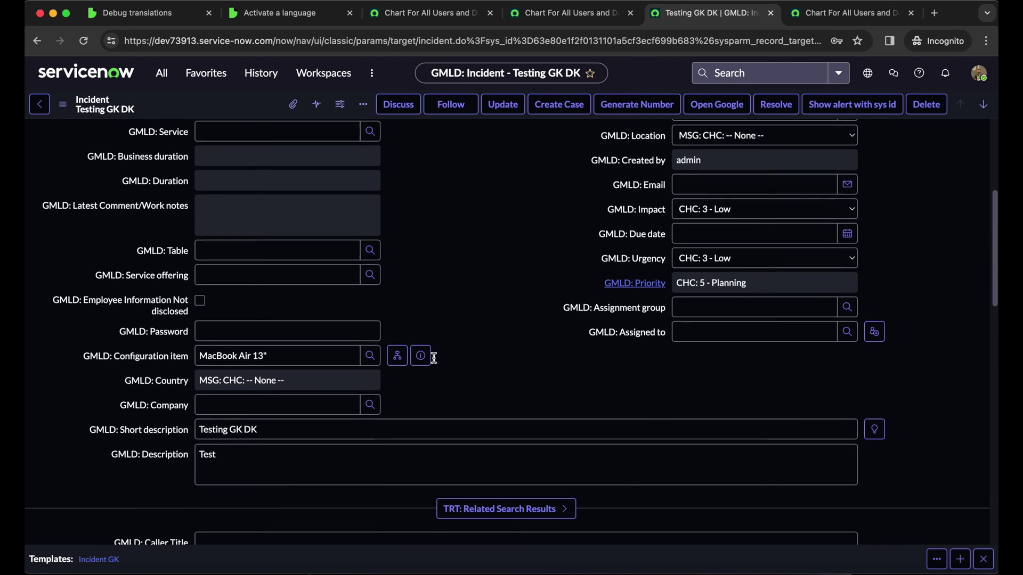
scroll(436, 362, up, 5)
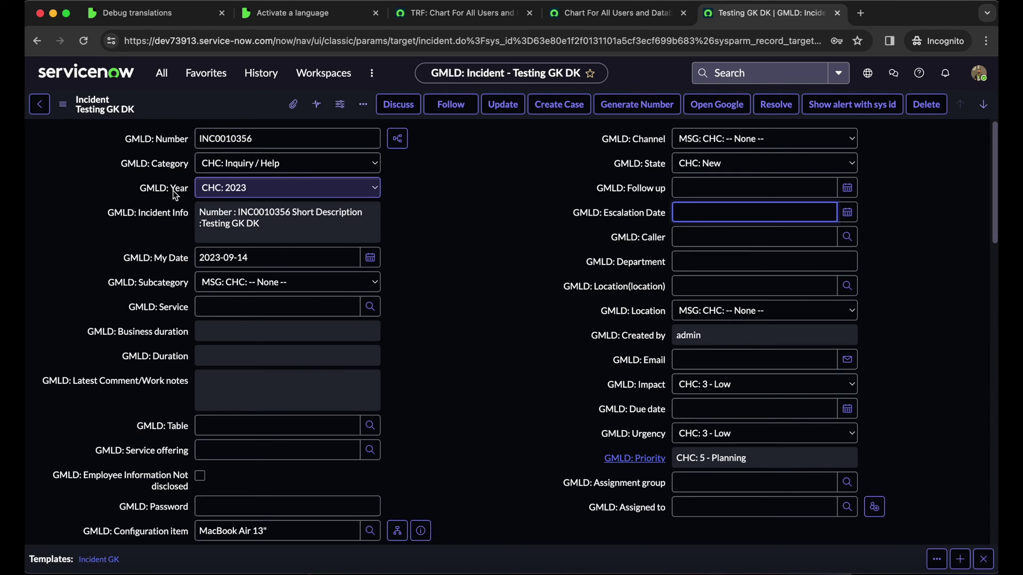
click(158, 77)
text(sys)
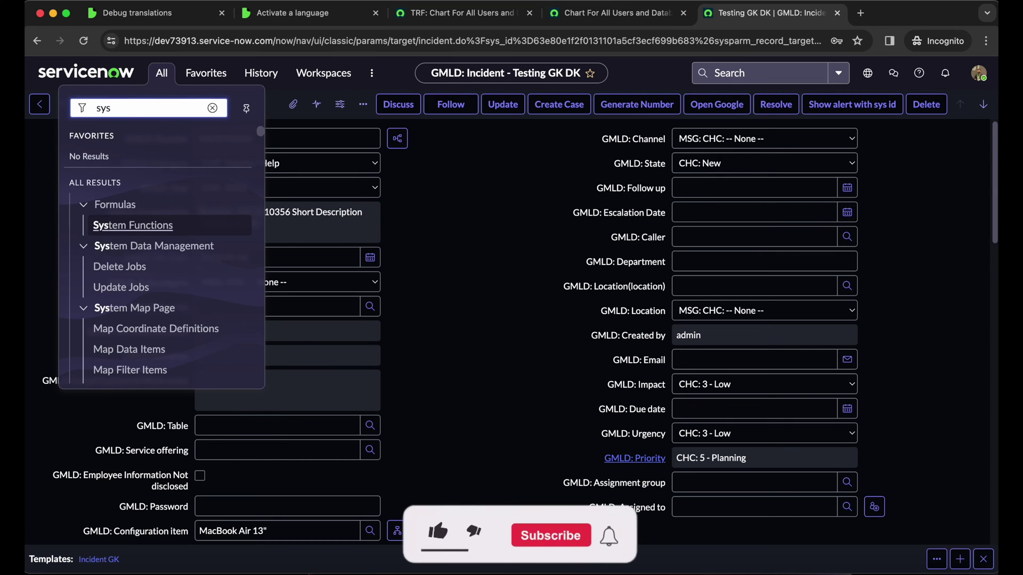
text(_documentation.LIST)
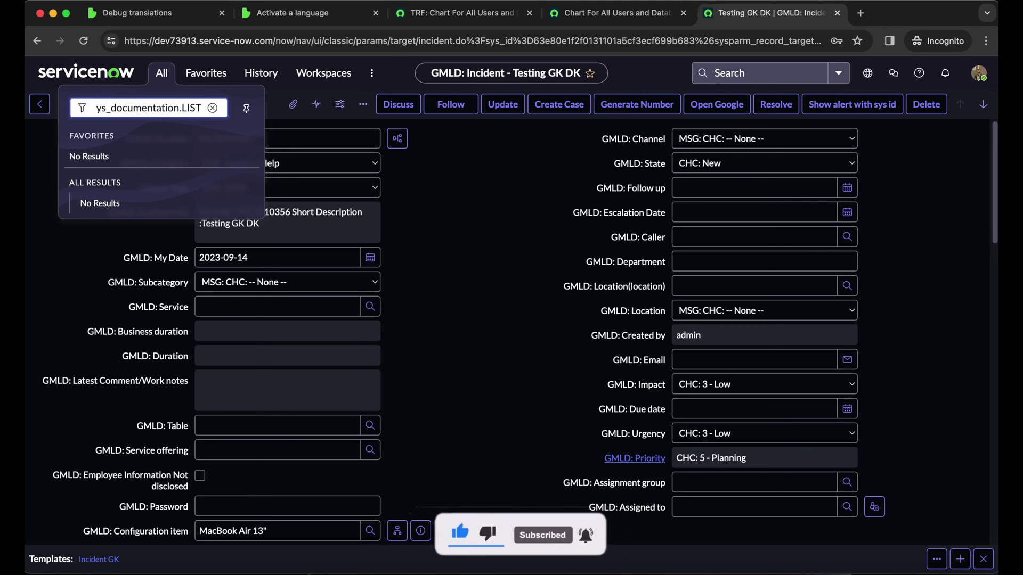
key(Return)
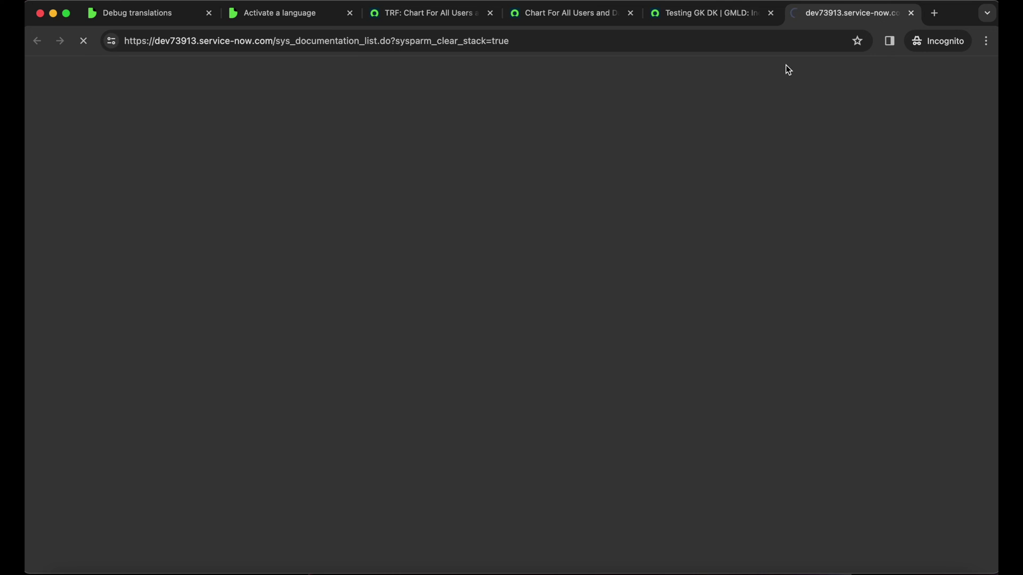
Step: Duplicate the Field Labels list tab and keep the copy in the same browser window
right_click(841, 15)
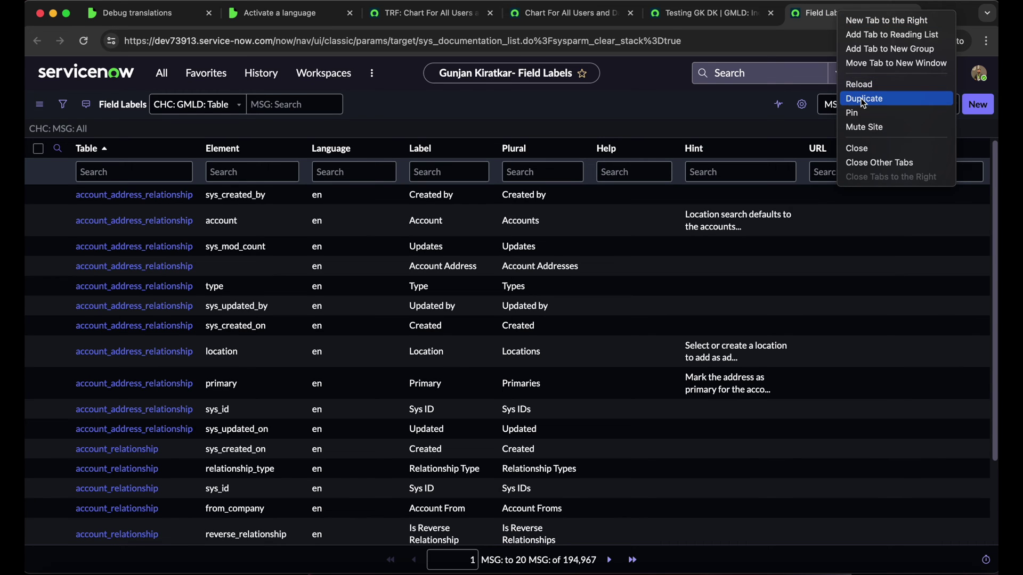
click(864, 99)
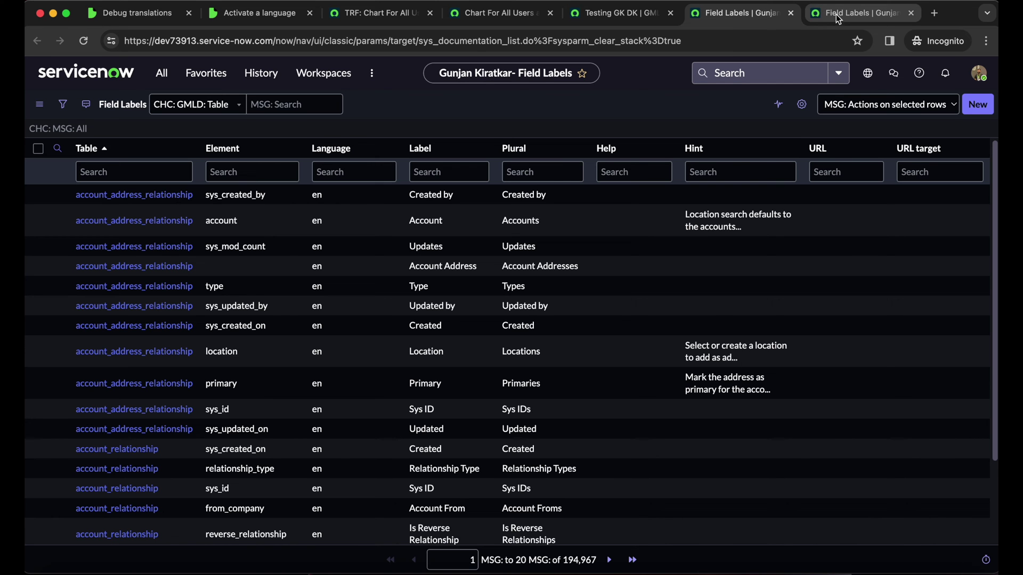
mouse_move(836, 13)
mouse_down()
mouse_move(770, 19)
mouse_move(854, 11)
mouse_up()
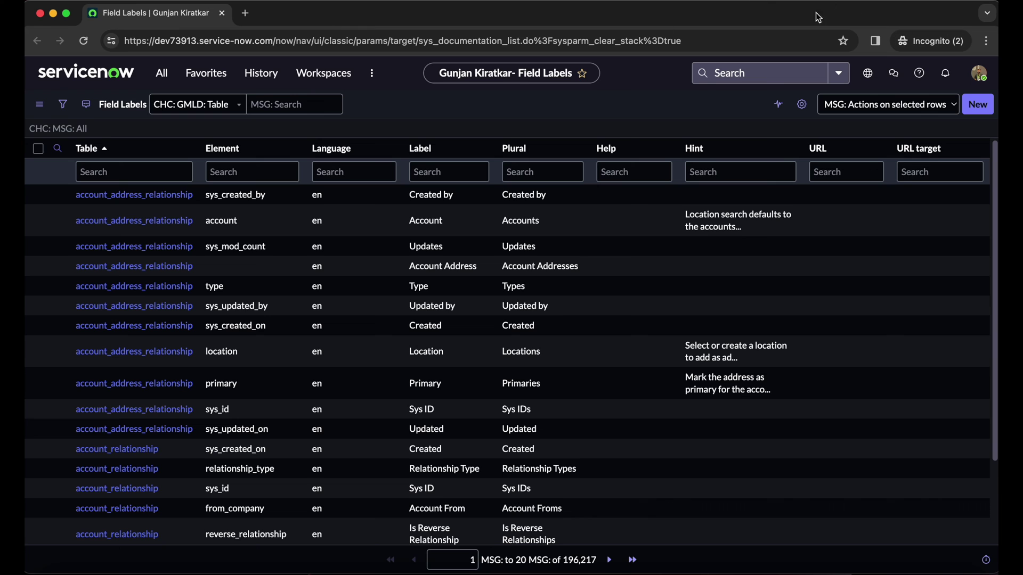
drag(114, 20, 846, 16)
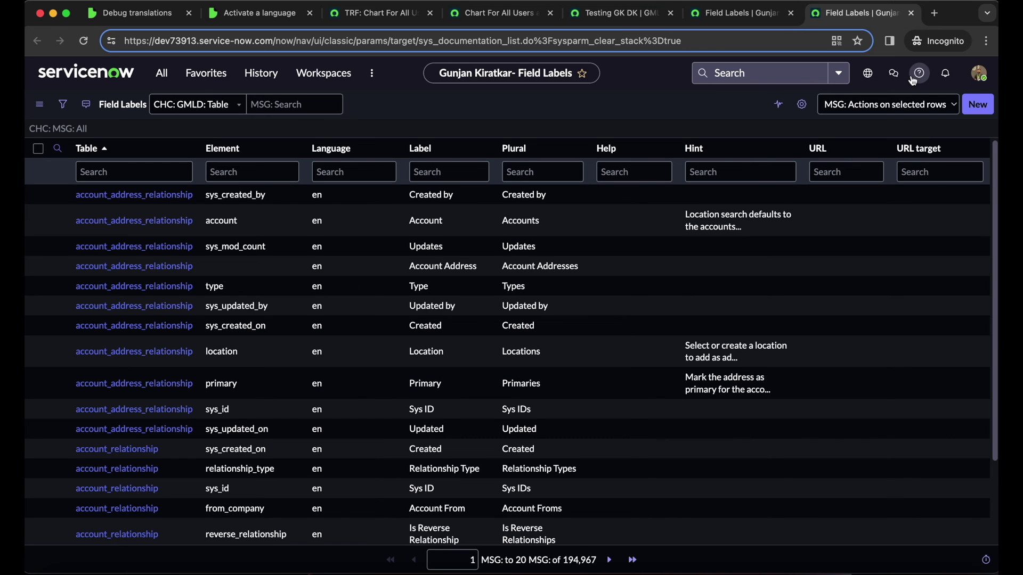
Step: Start a new Field Label record in the duplicated tab and return to the original Field Labels list
click(978, 105)
click(868, 75)
click(667, 120)
click(741, 15)
click(844, 16)
click(748, 13)
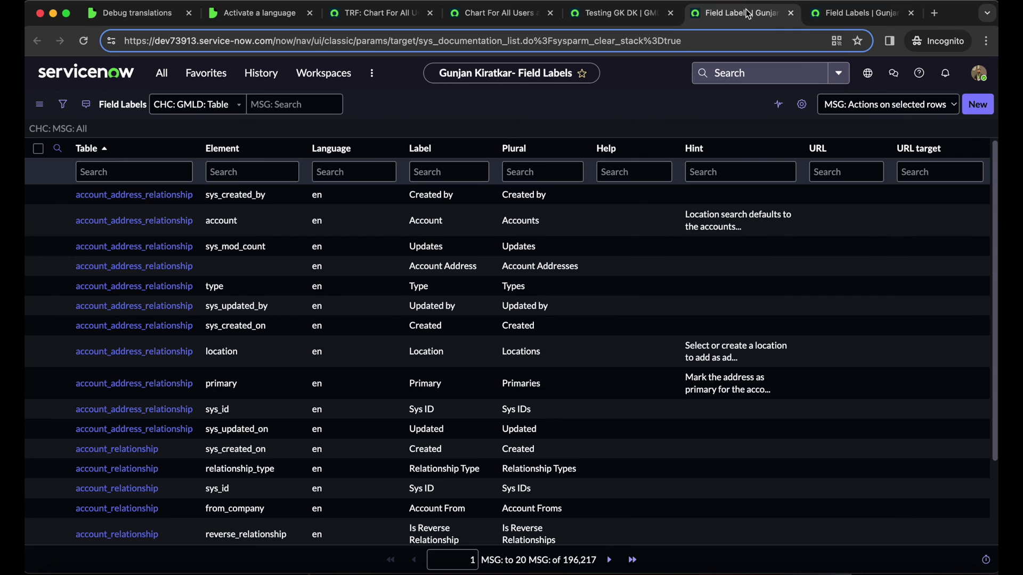
Step: Filter the Field Labels list to records whose Table contains incident, using *incident
click(153, 173)
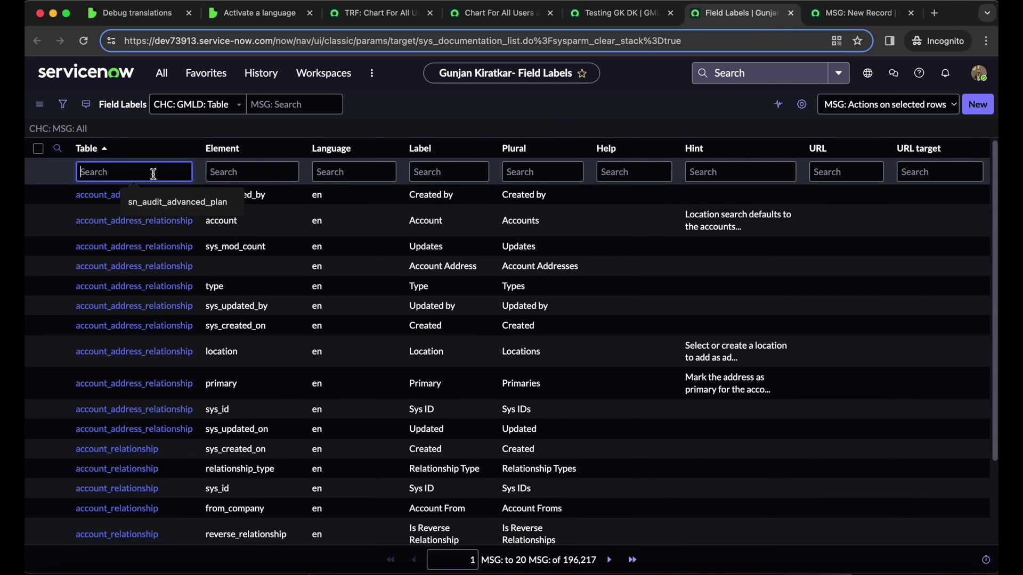
text(*incident)
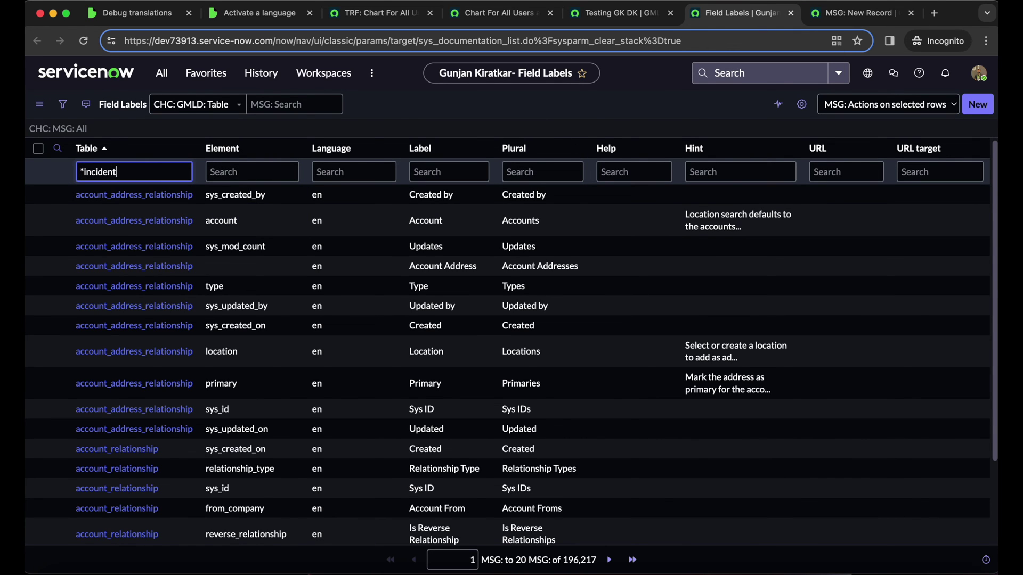
key(Return)
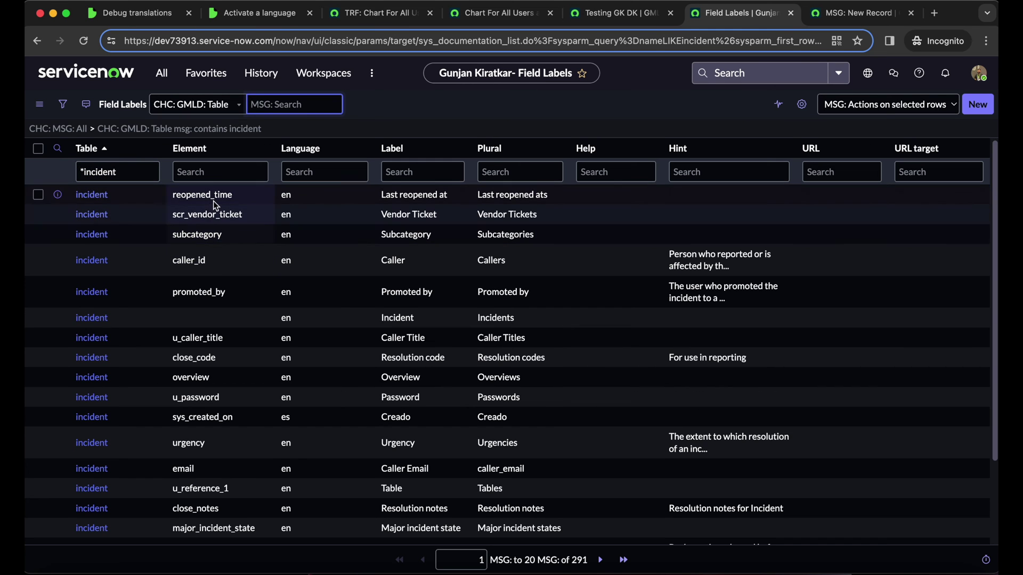
Step: Check a field label on the incident form, then filter the Field Labels list by Element number and inspect the result's language
click(210, 175)
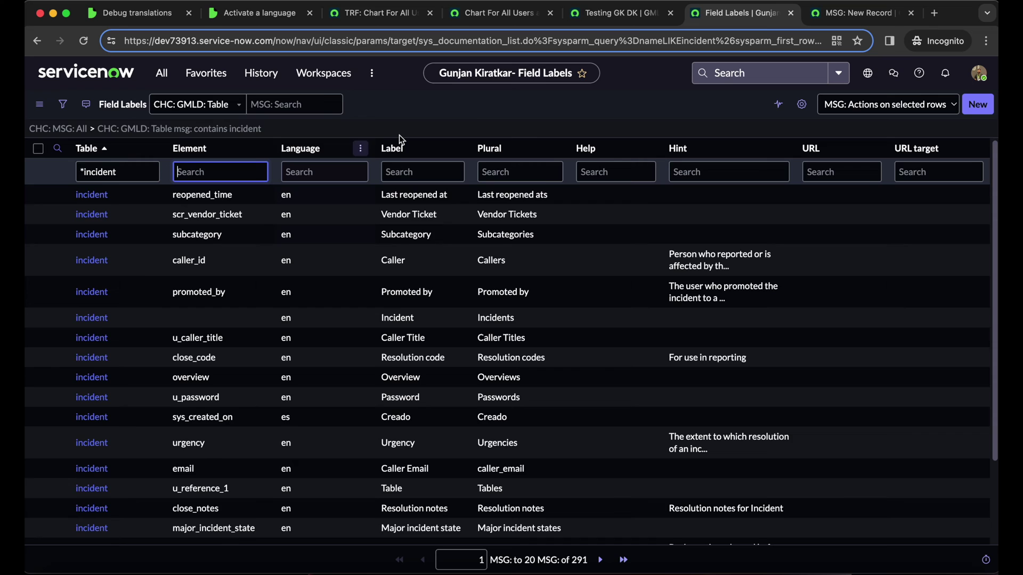
click(621, 13)
double_click(153, 187)
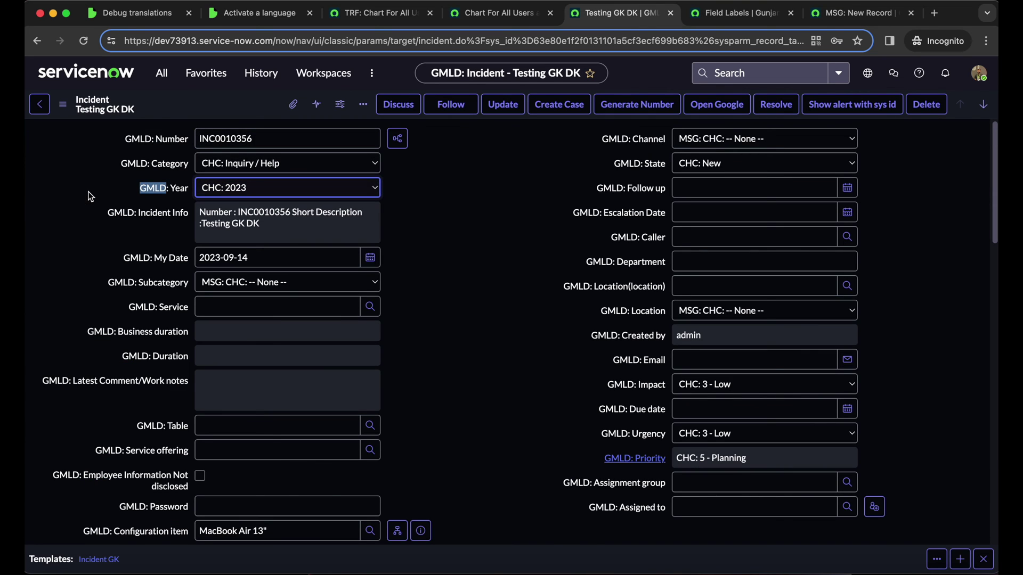
click(720, 16)
text(nu)
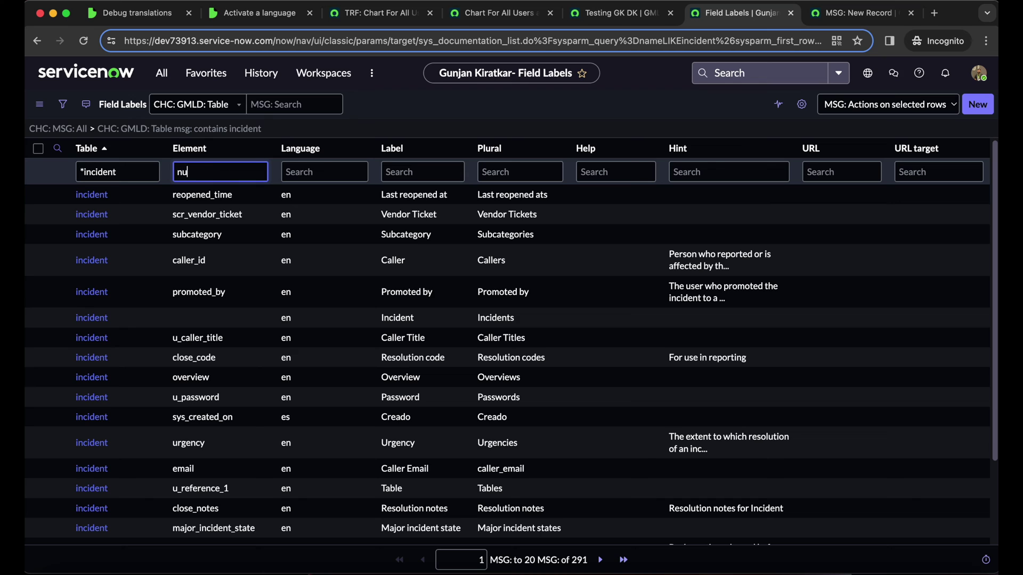
text(mber)
key(Return)
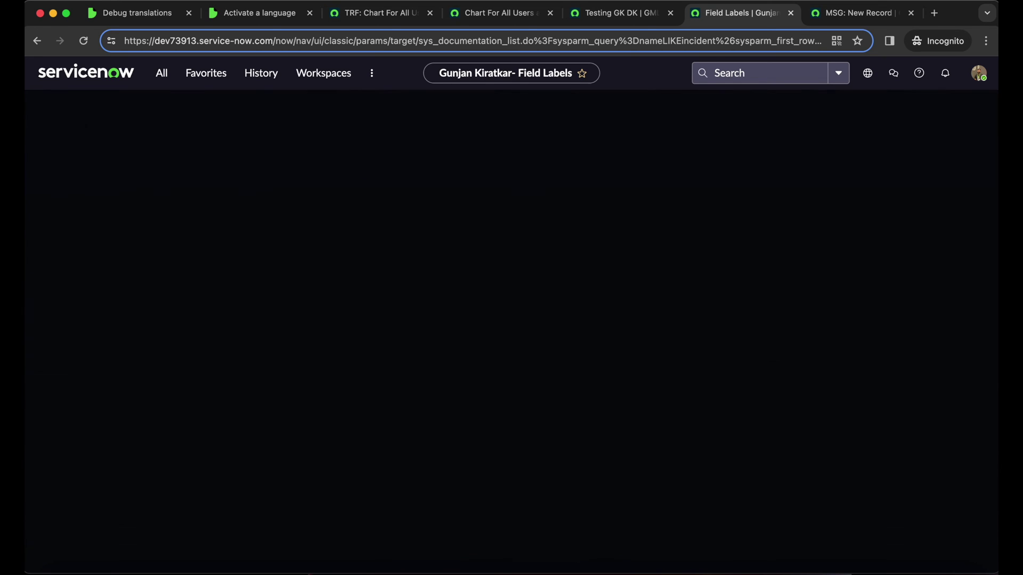
double_click(300, 200)
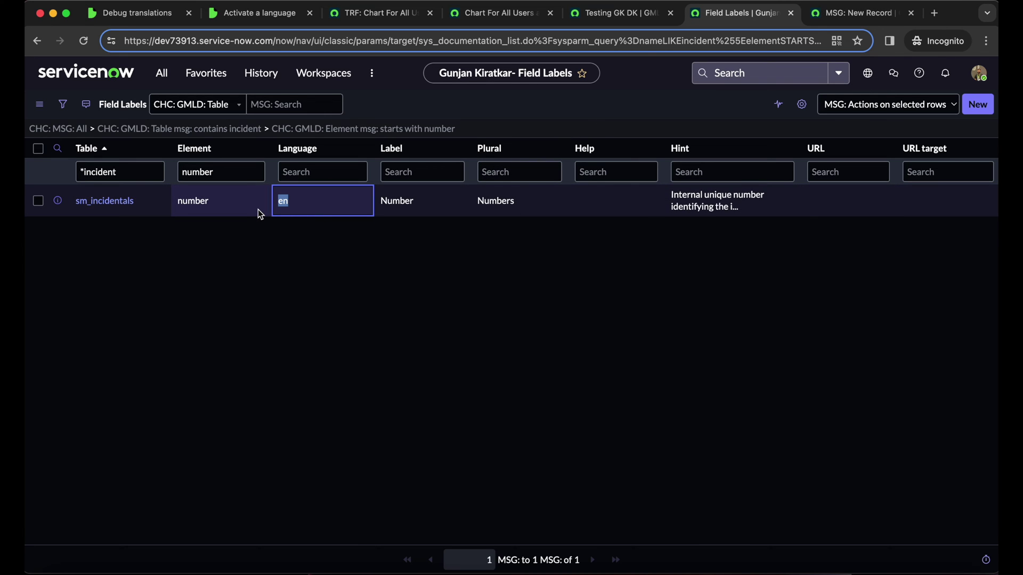
Step: Set the Table of the new Field Label record to Incident [incident]
key(ctrl+Tab)
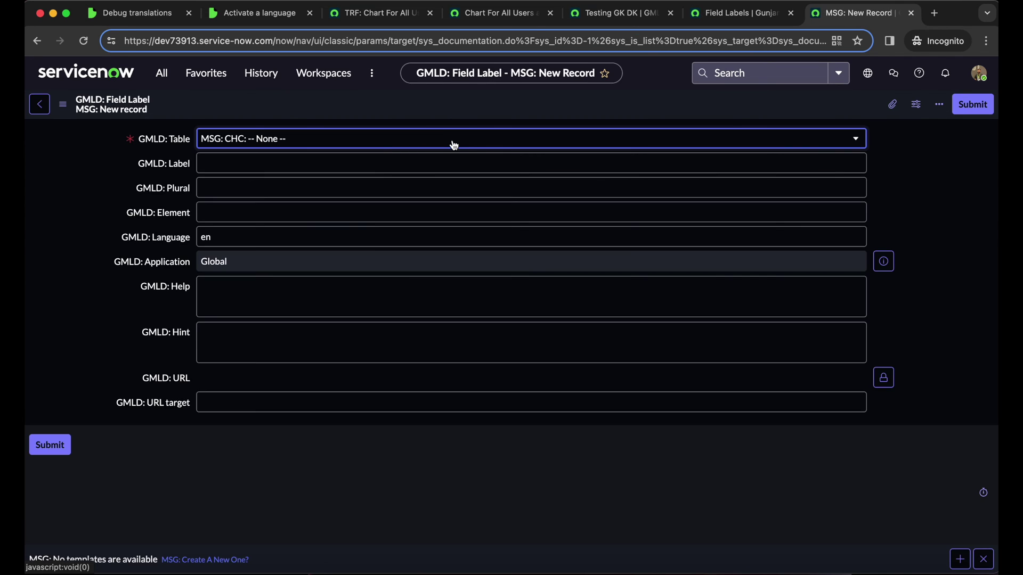
click(452, 139)
text(incident)
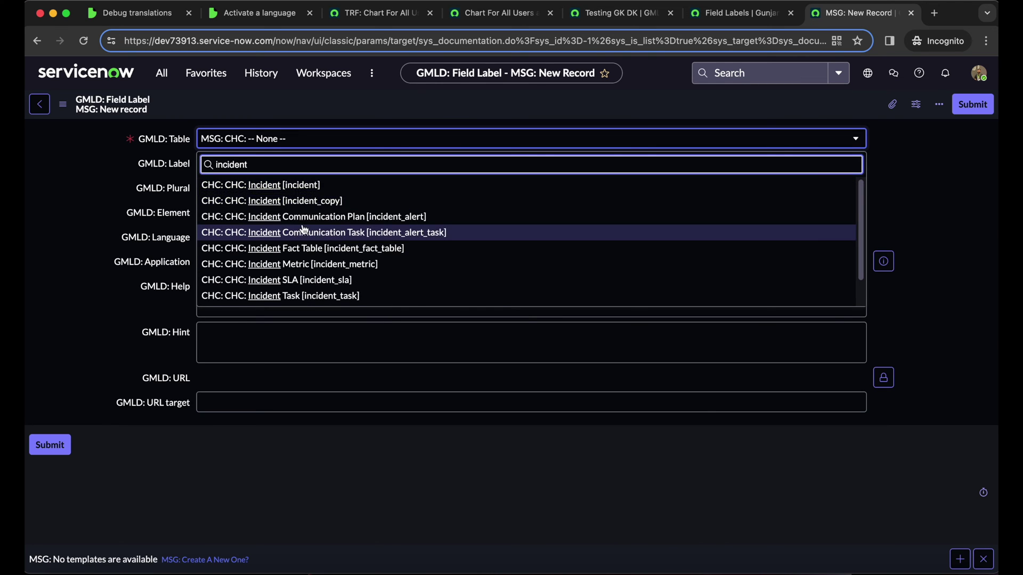
click(315, 186)
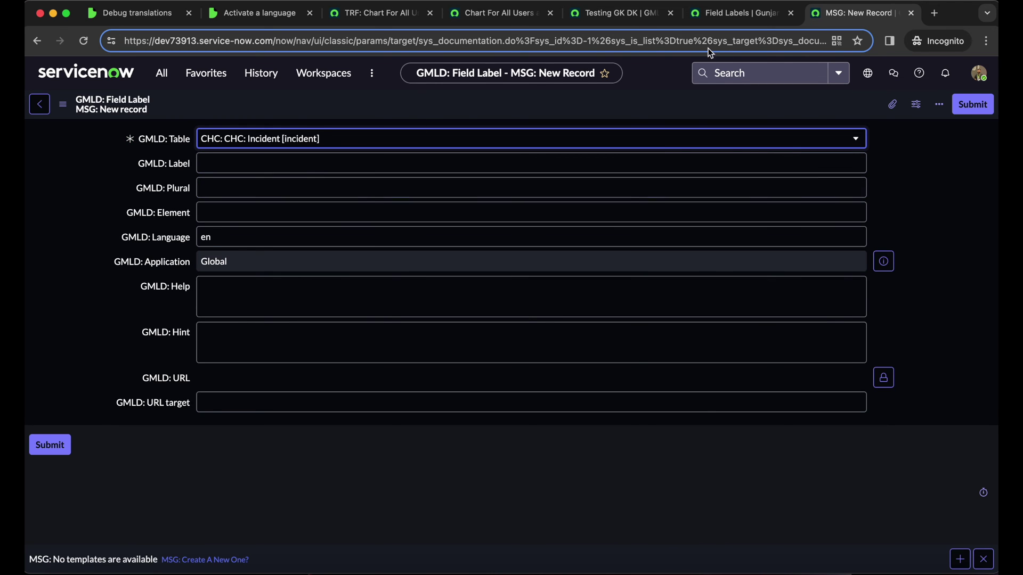
Step: Turn off translation prefixes by running Disable I18N Debugging from System Localization
click(618, 13)
click(162, 73)
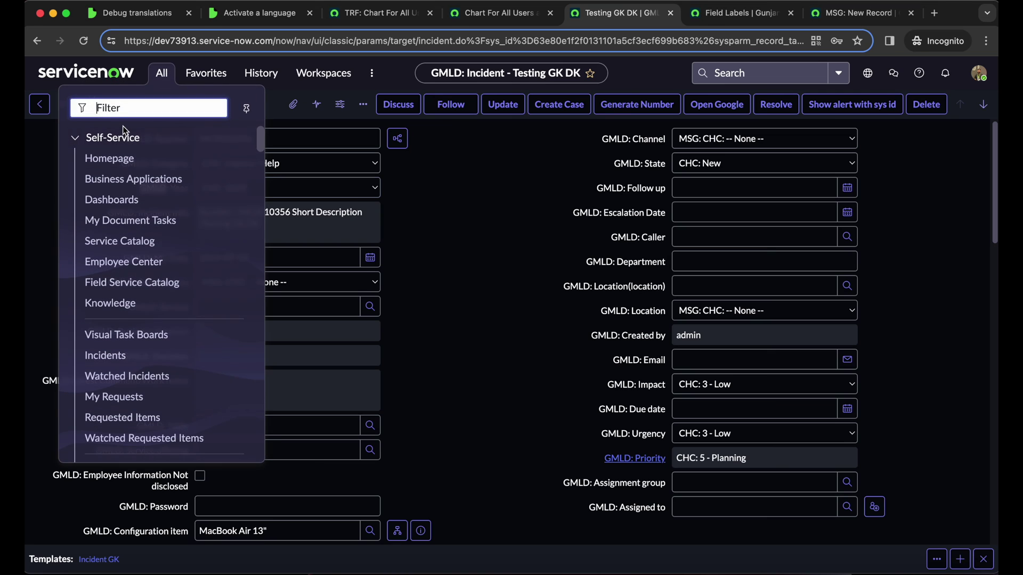
text(disab)
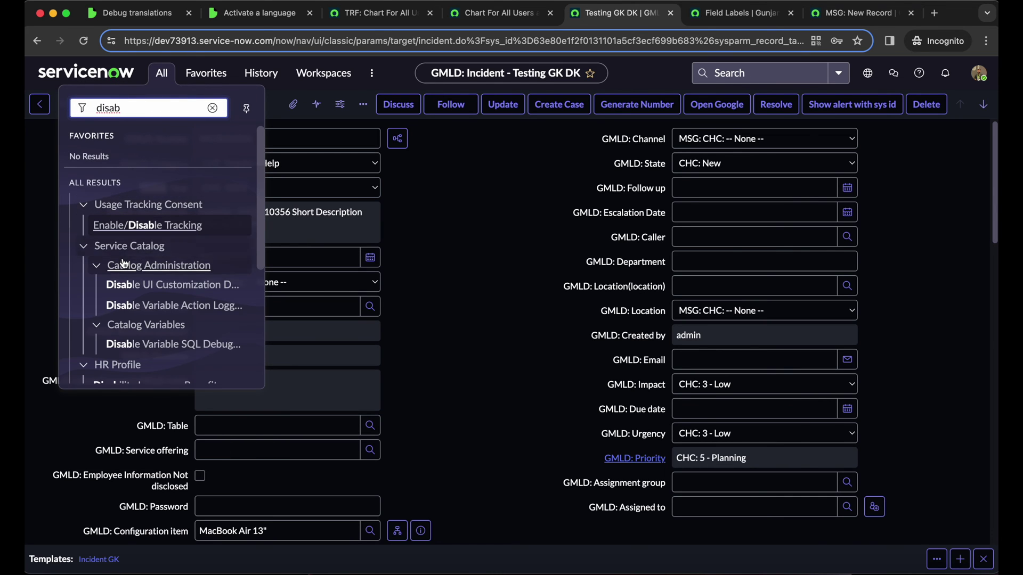
scroll(123, 263, down, 5)
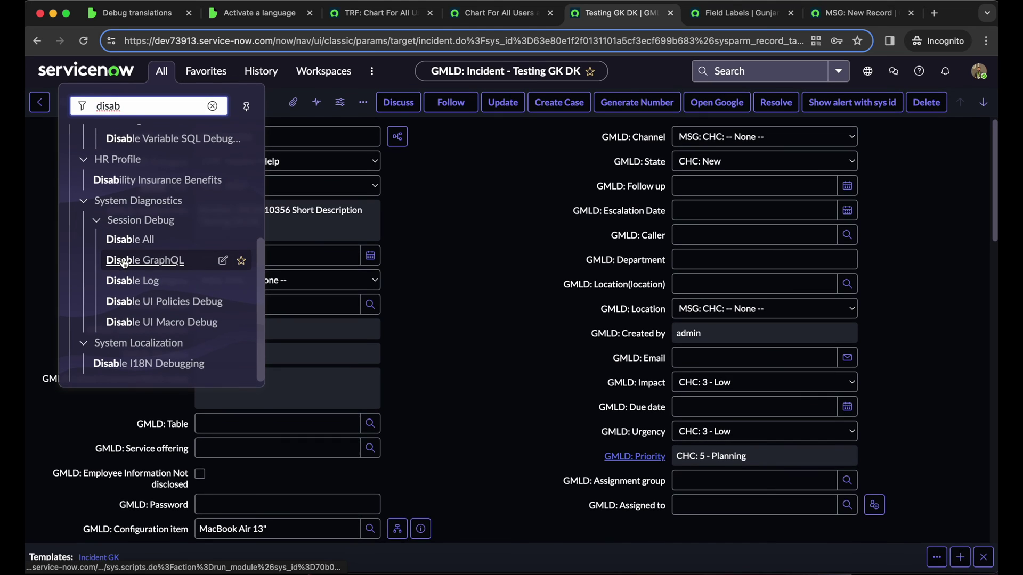
click(144, 368)
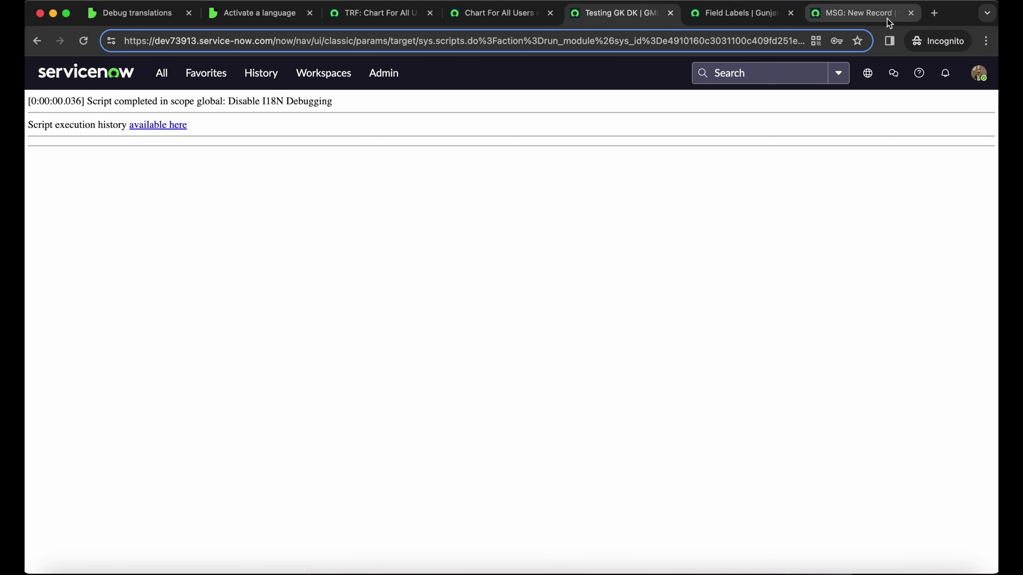
Step: Reload the new Field Label record form, discarding its unsaved changes
click(874, 13)
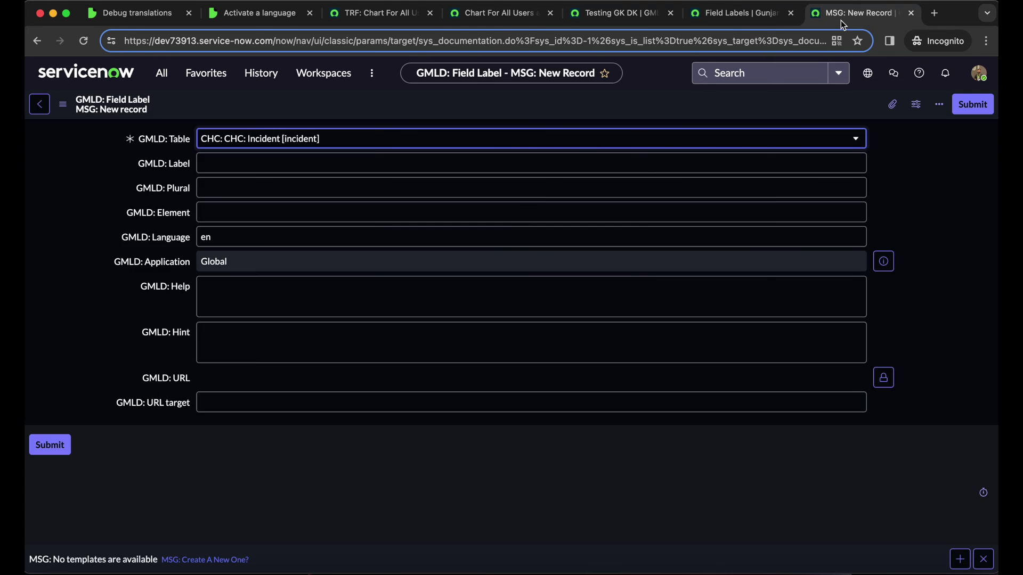
click(83, 41)
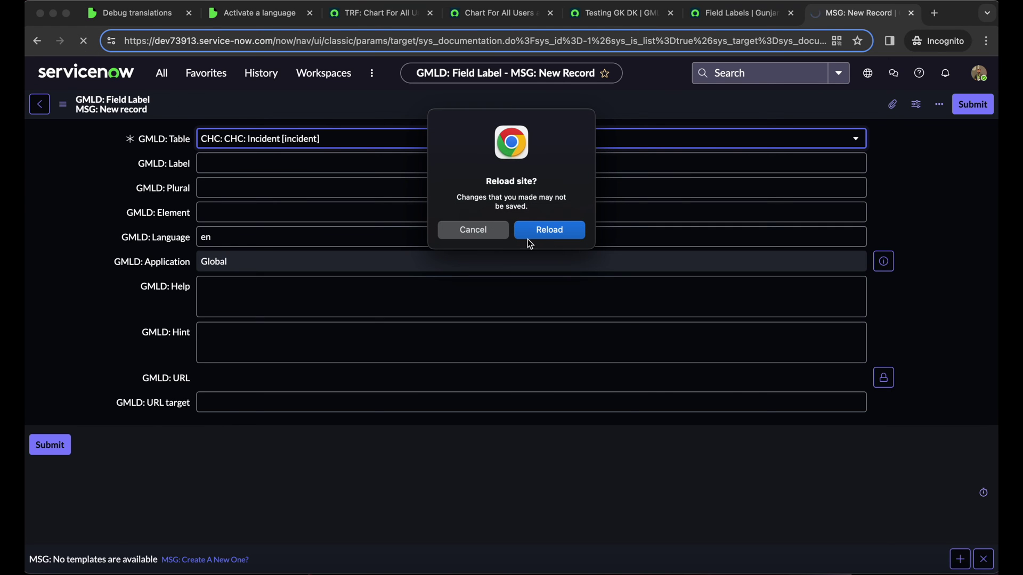
click(531, 237)
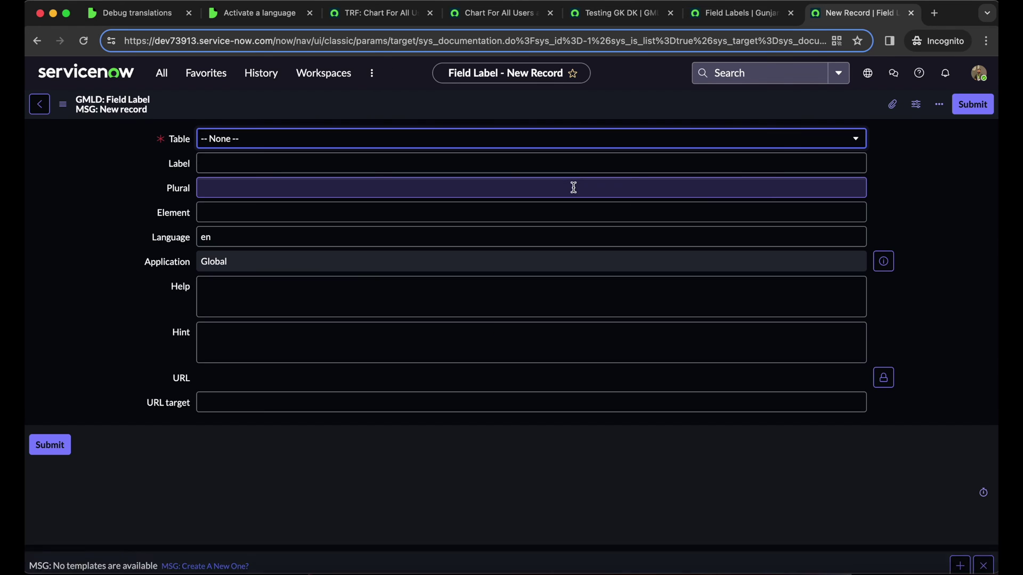
Step: Set the Table of the reloaded Field Label record to Incident [incident]
click(423, 138)
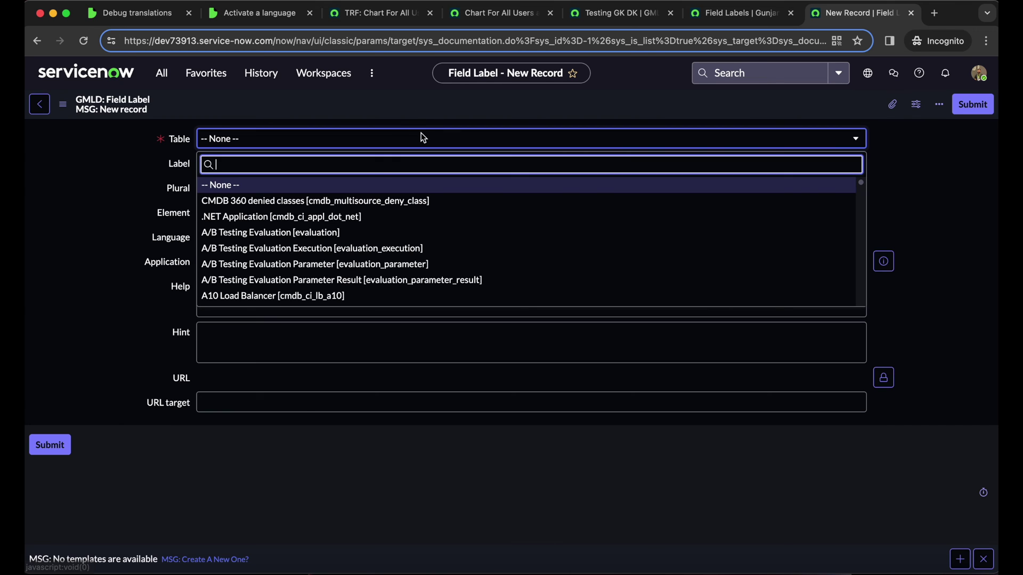
text(inc)
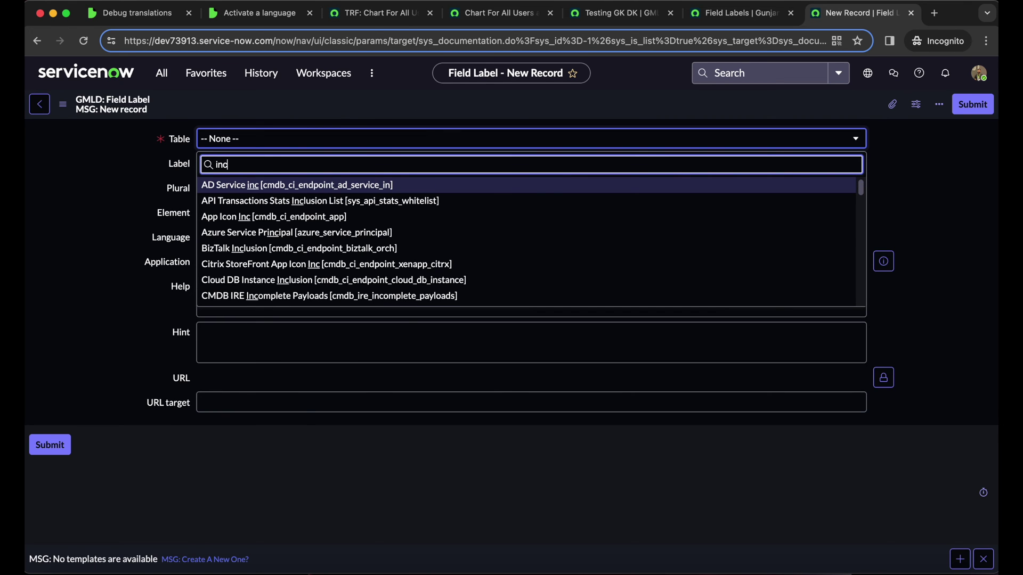
text(deint)
key(BackSpace)
key(BackSpace)
text(ident)
click(326, 191)
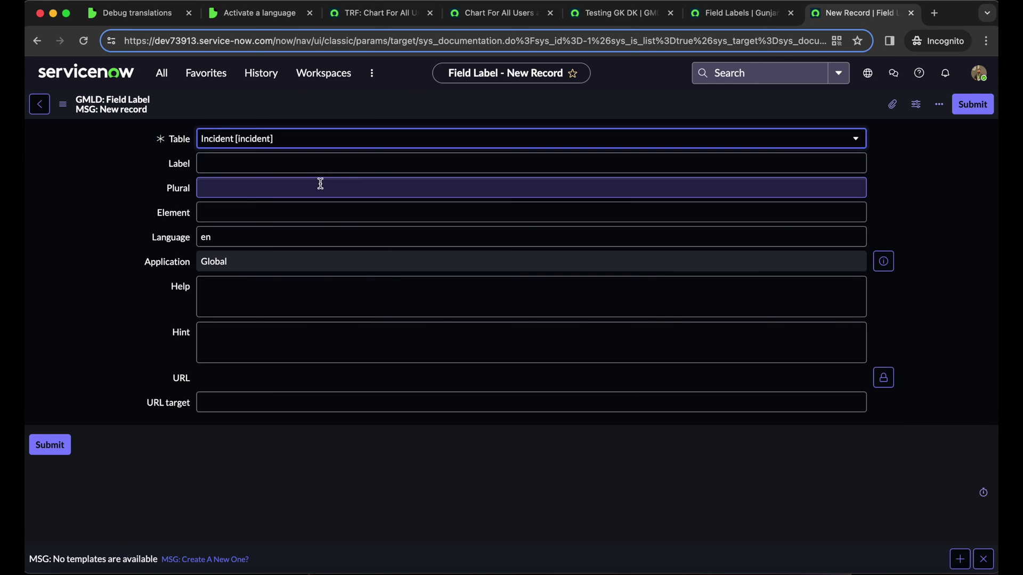
click(310, 161)
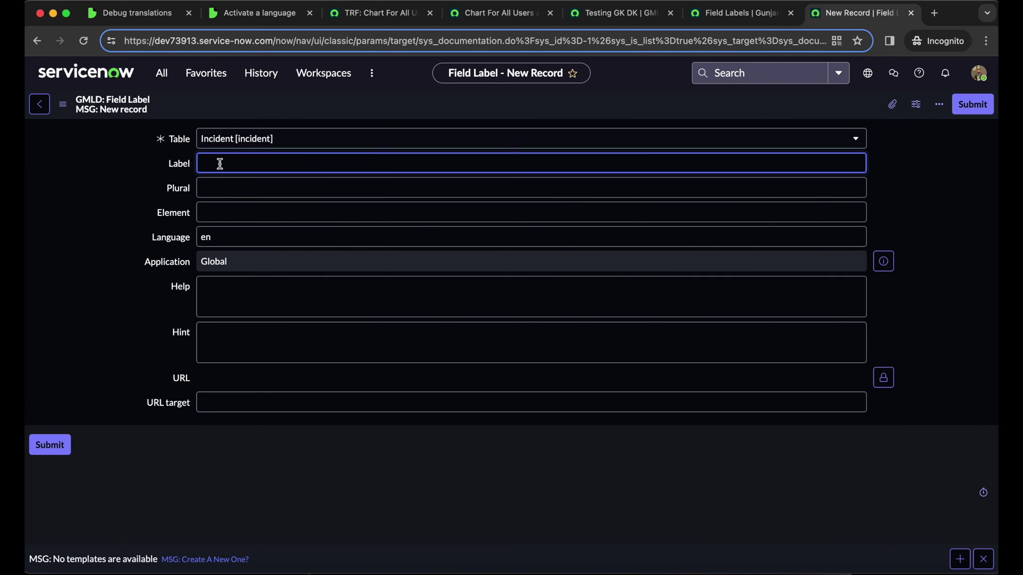
click(116, 150)
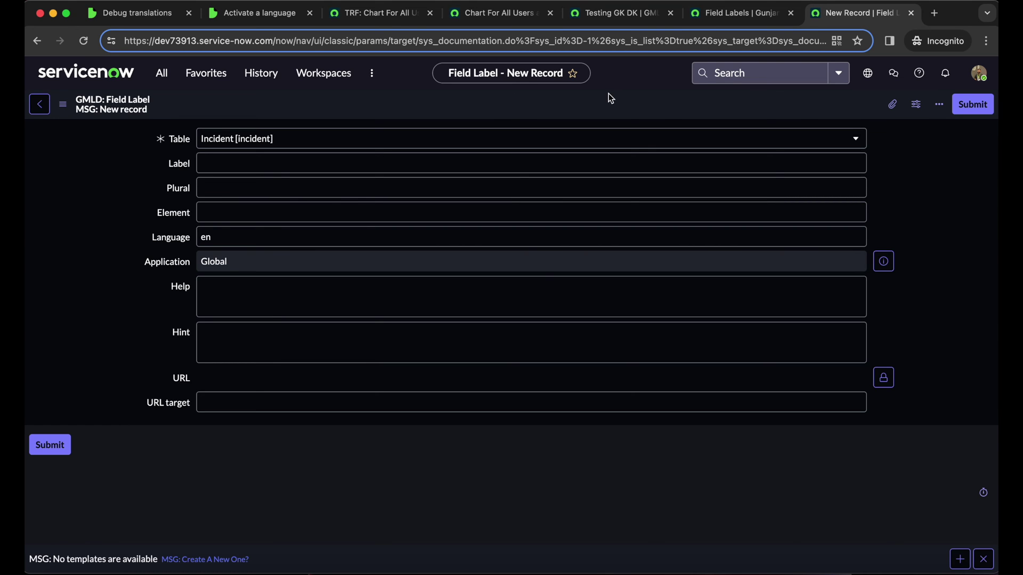
Step: In a duplicated browser tab, search Google for "english to español", translate "Number" into Spanish and copy the translation
right_click(839, 12)
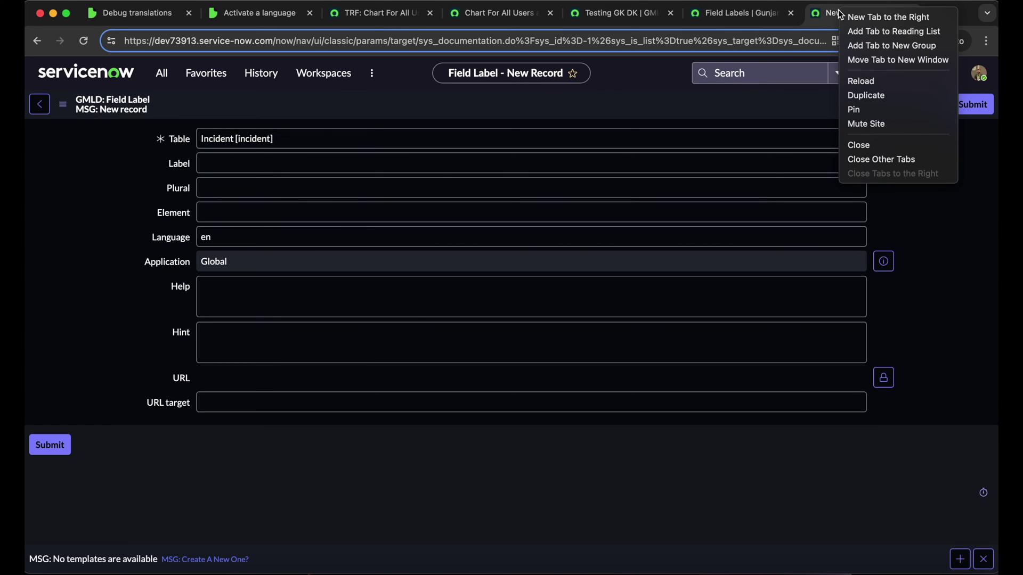
click(873, 101)
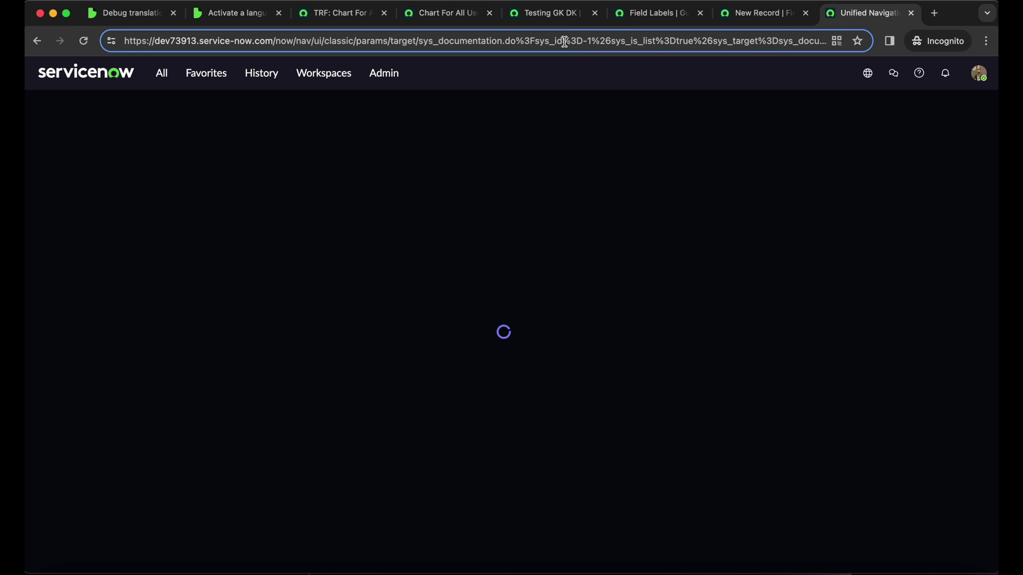
click(564, 41)
key(BackSpace)
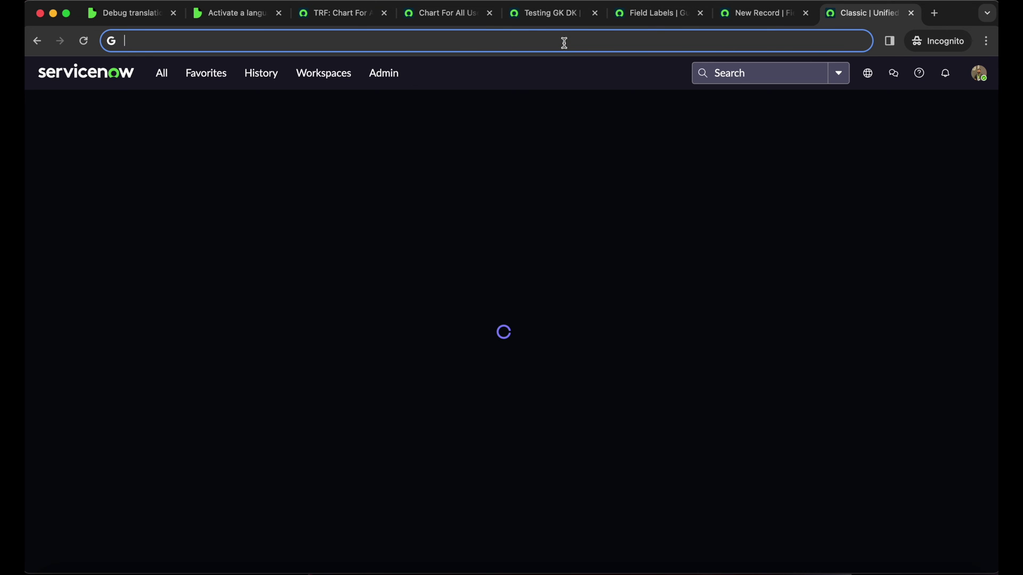
text(englus)
key(BackSpace)
key(BackSpace)
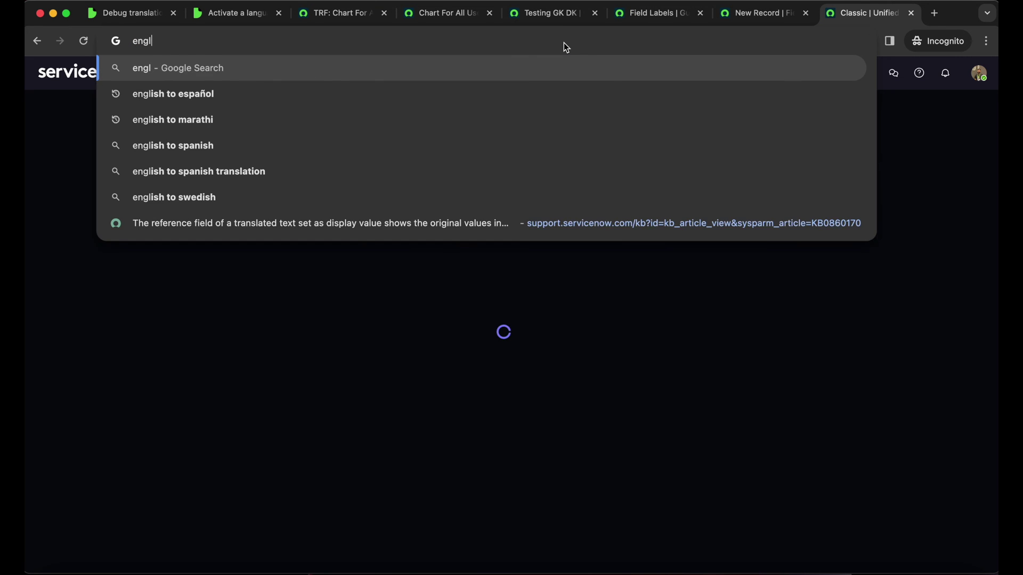
text(ish)
click(296, 98)
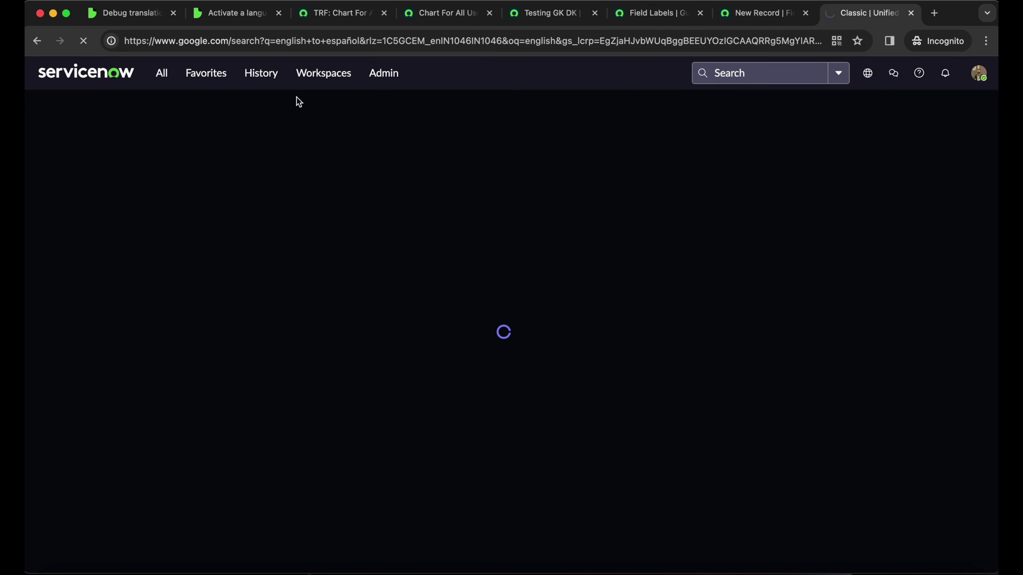
text(Number)
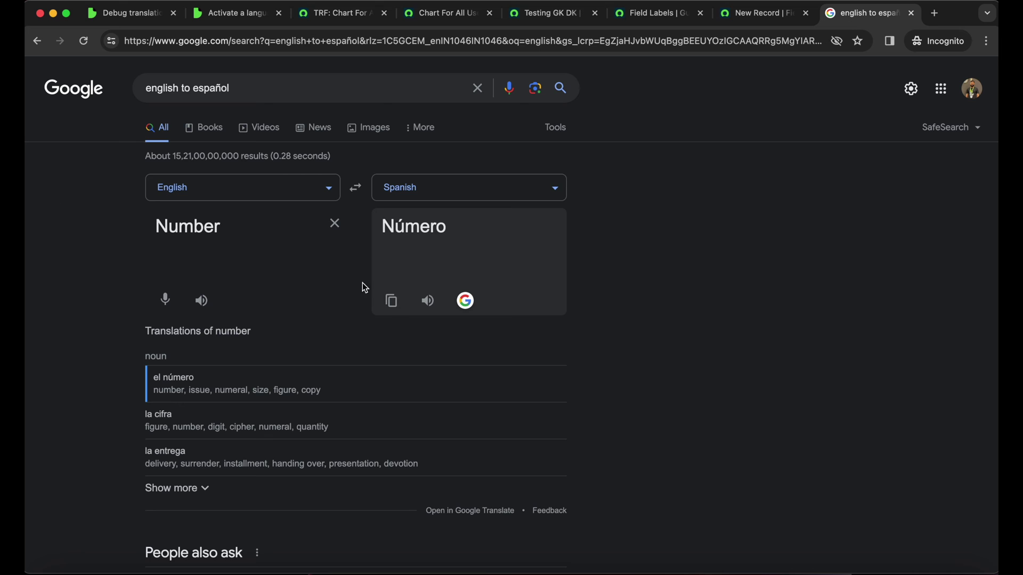
click(393, 302)
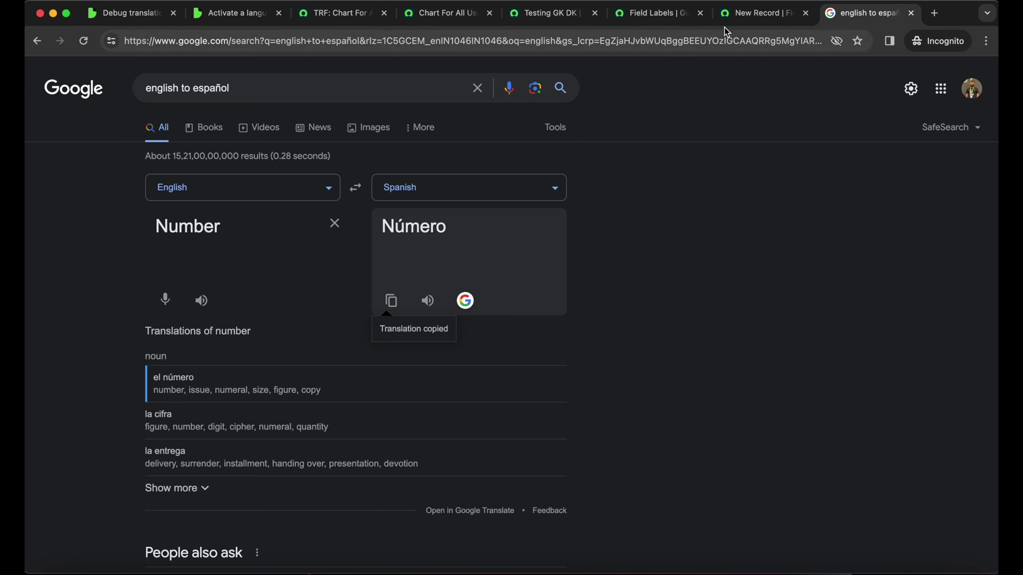
Step: Back in the new Field Label record, set both Label and Plural to "Número" and Element to "number"
click(756, 18)
click(278, 163)
key(super+v)
click(257, 188)
key(super+v)
click(235, 216)
text(number)
Step: Set the Language of the Field Label record to "es"
click(235, 238)
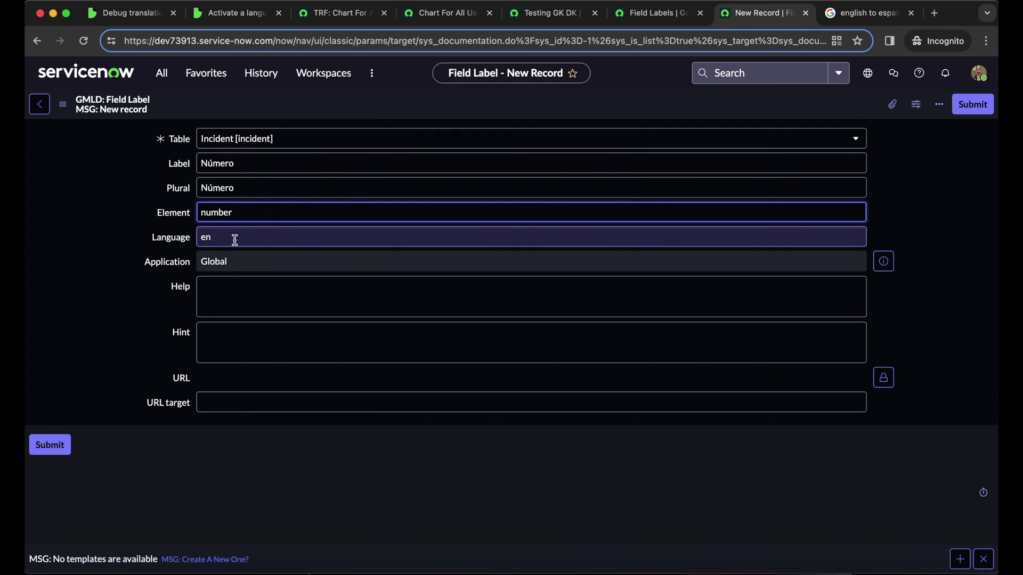
drag(235, 238, 196, 238)
key(BackSpace)
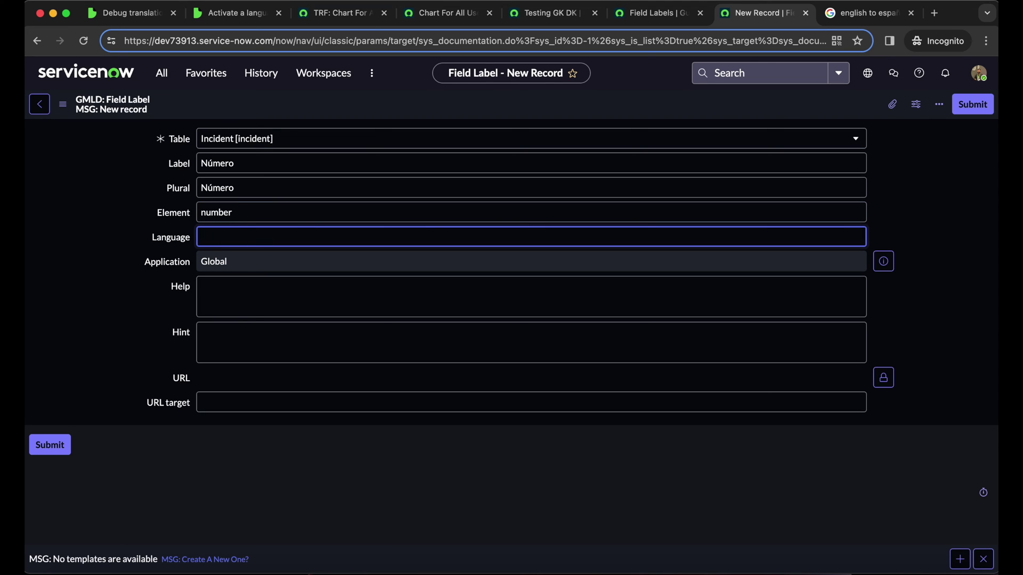
drag(221, 238, 190, 235)
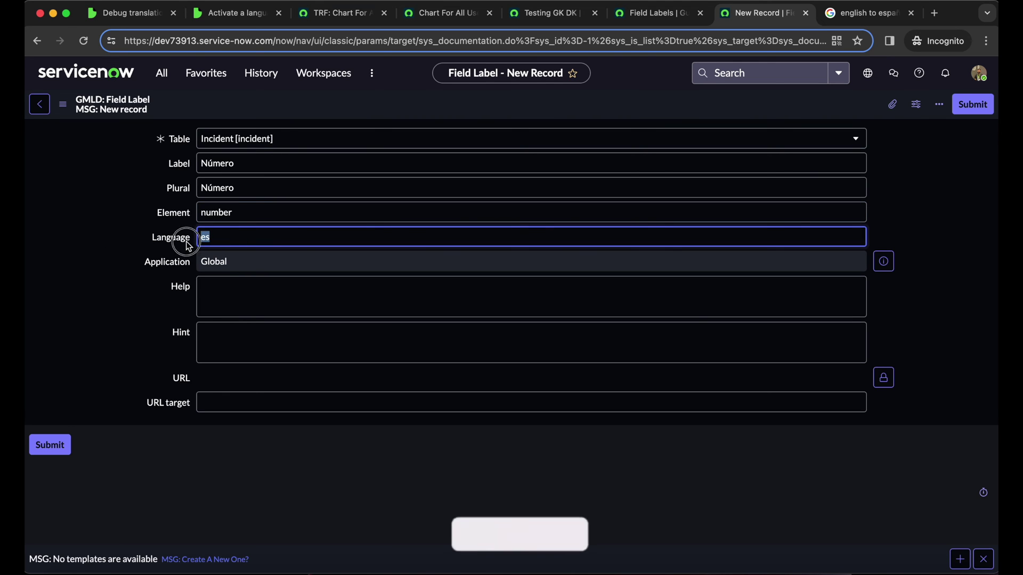
click(105, 249)
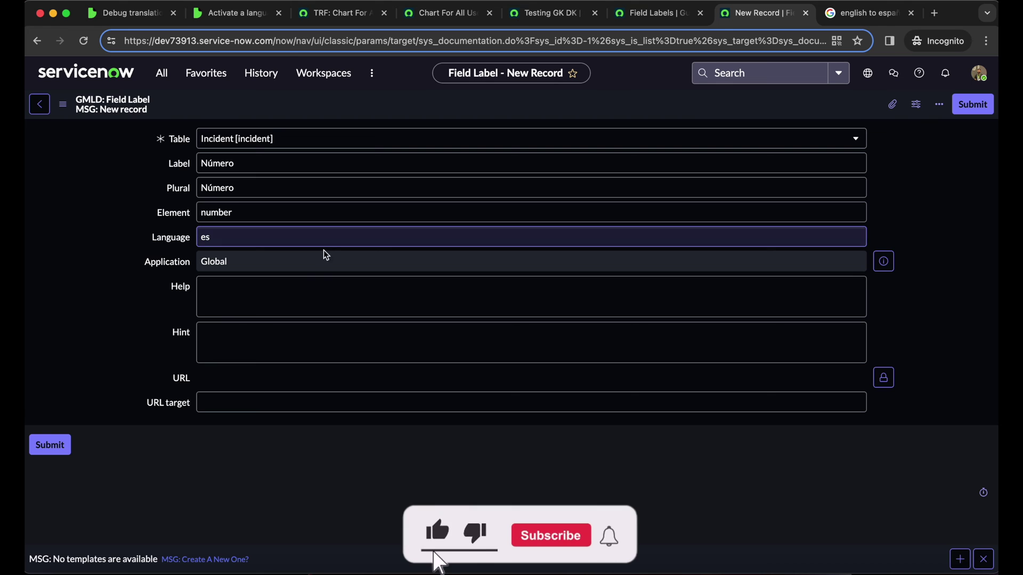
Step: Enter "Número jshdjs" as Help and "Número ajhd" as Hint, and save the Field Label record while staying on its form
click(175, 199)
key(super+a)
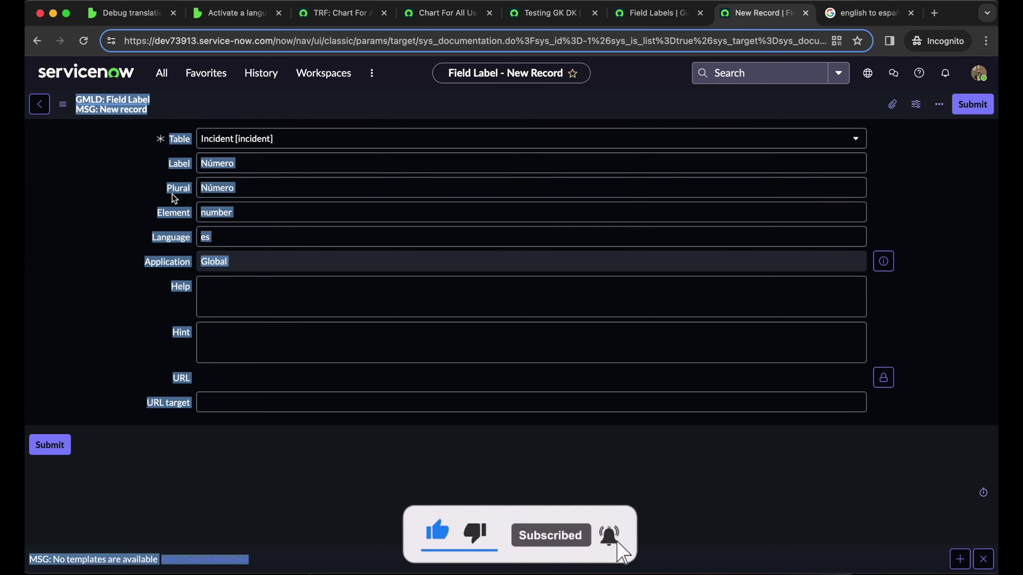
click(263, 194)
key(super+a)
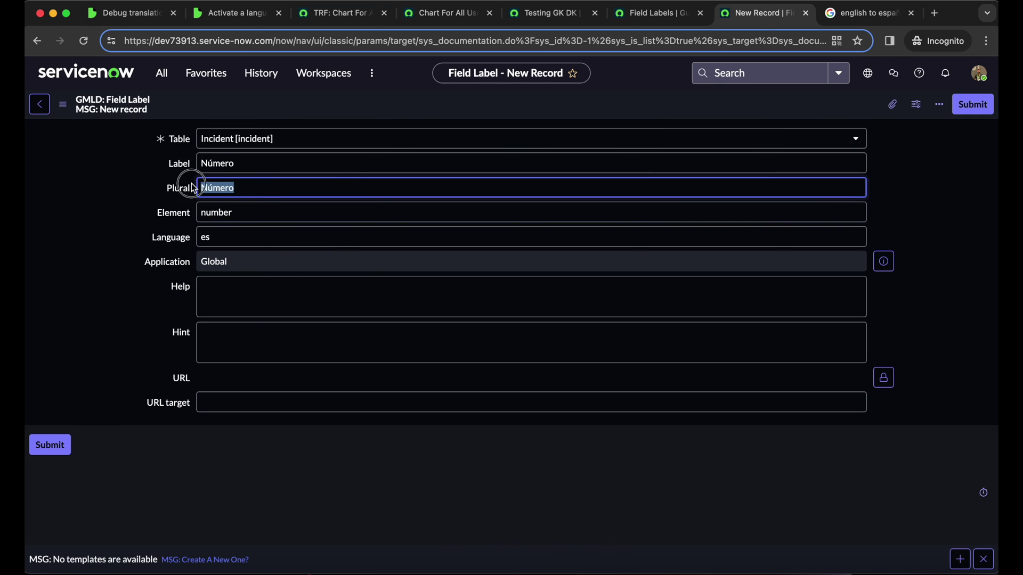
key(super+c)
click(247, 301)
key(super+v)
text(jshdjs)
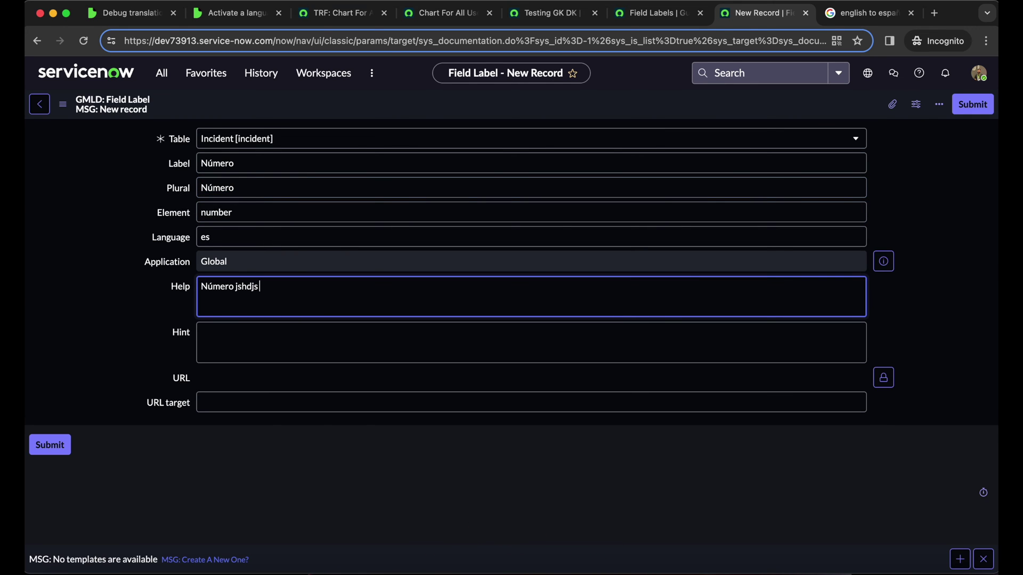
click(274, 343)
key(super+v)
text(ajhd)
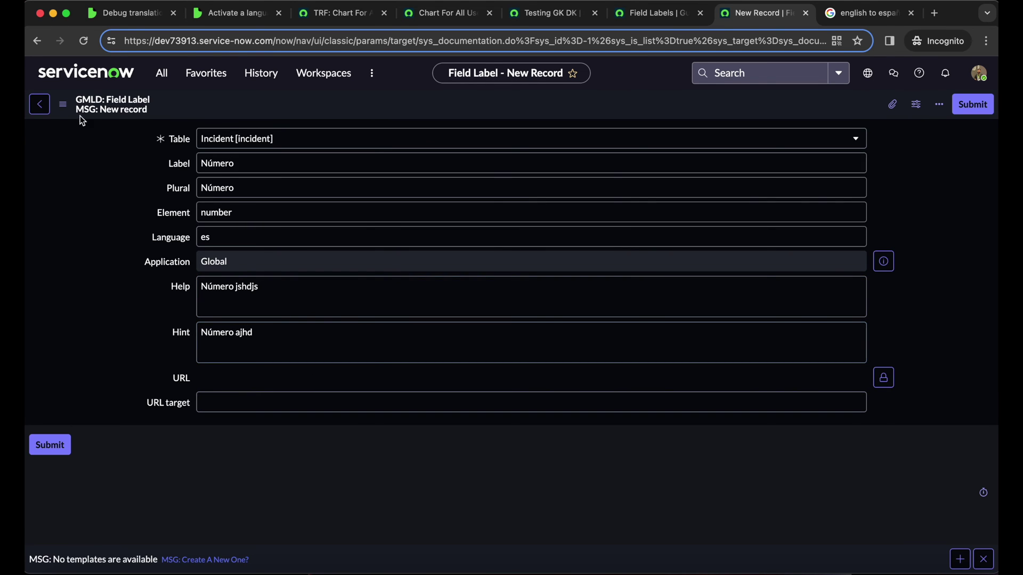
click(63, 105)
click(87, 115)
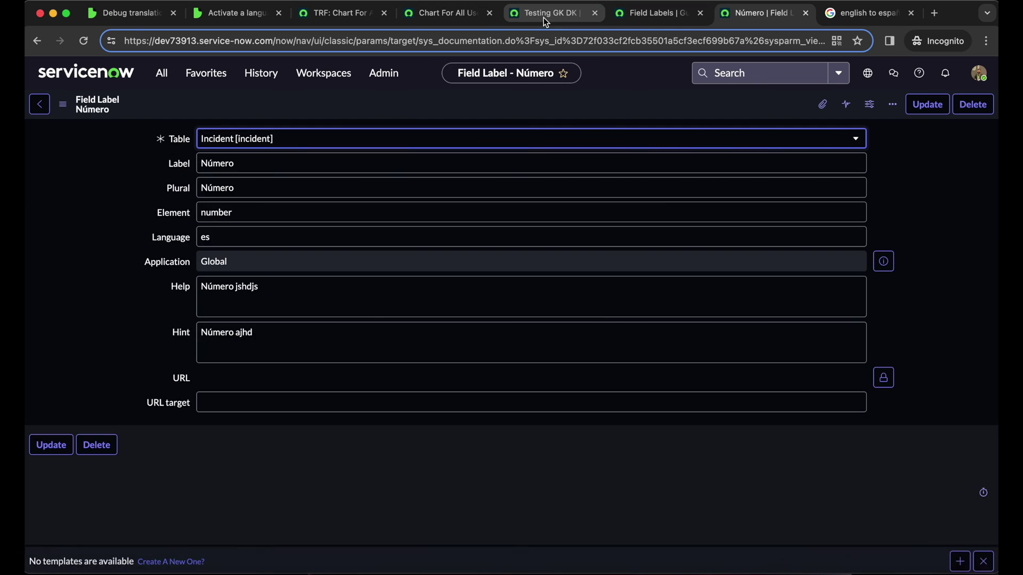
Step: From the Testing GK DK browser tab, open the incident table's list with the navigator command incident.LIST
click(543, 17)
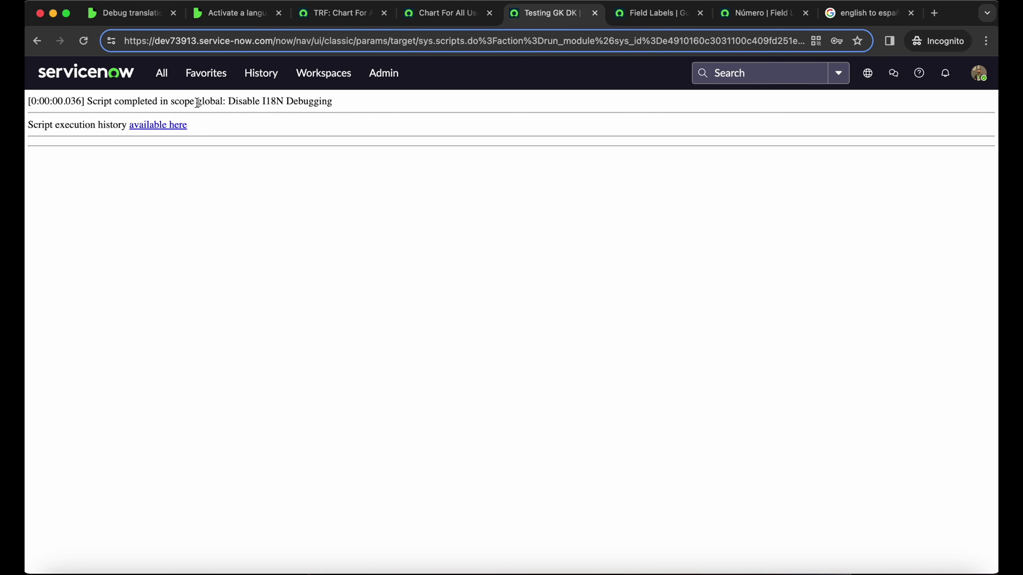
click(162, 74)
key(BackSpace)
text(incident)
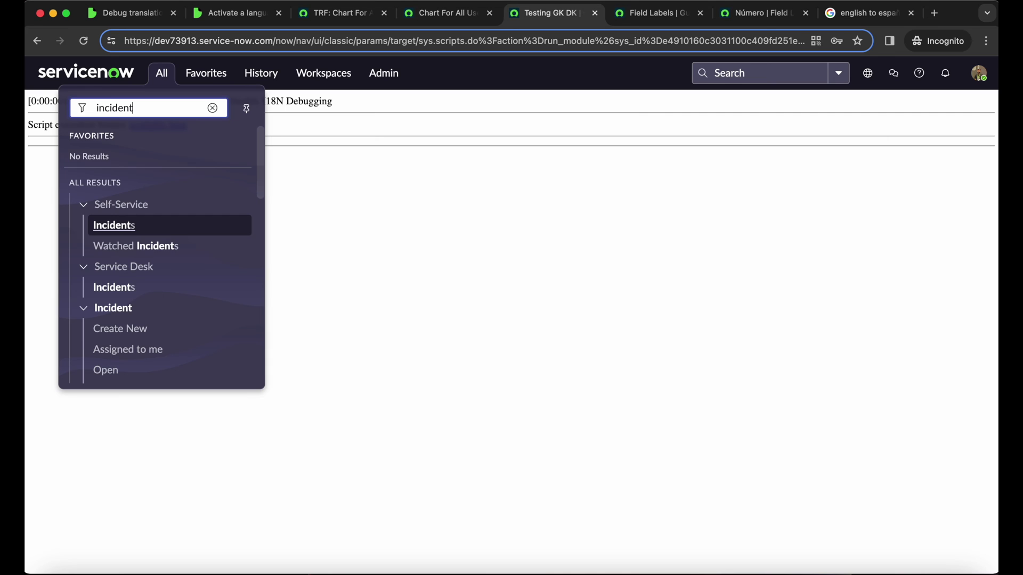
text(.LIST)
key(Return)
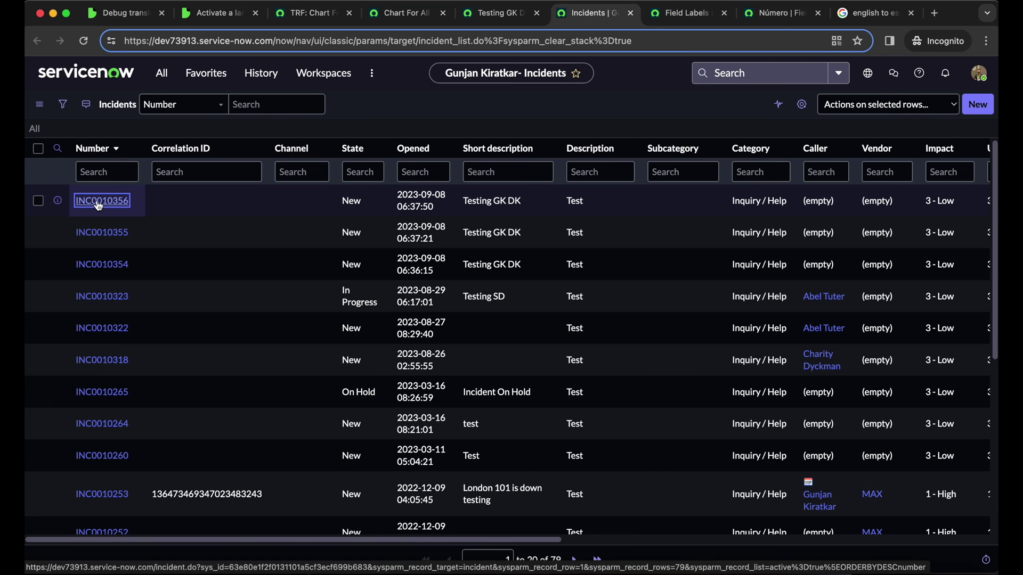
Step: Open the first incident in the list and dismiss its alert dialogs
click(98, 201)
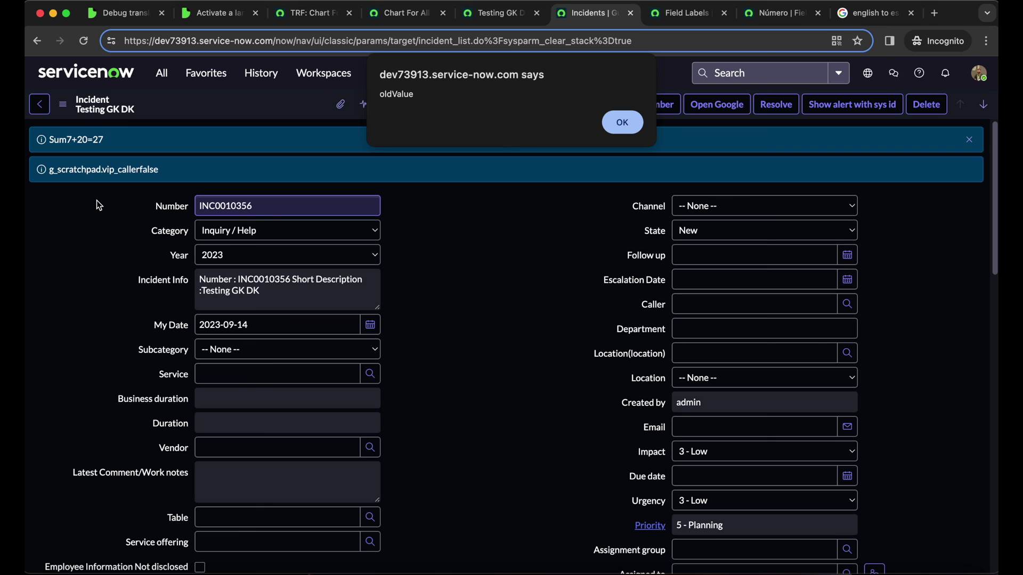
click(618, 123)
click(628, 125)
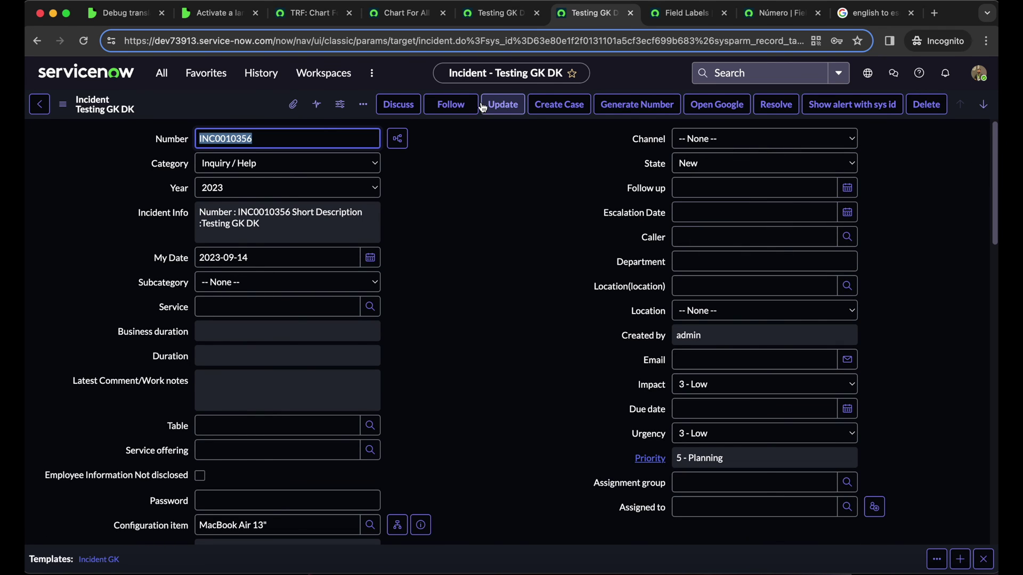
Step: Duplicate the incident's browser tab and open the logged-in user's profile from the original one, placing it after the duplicate
right_click(593, 8)
click(658, 97)
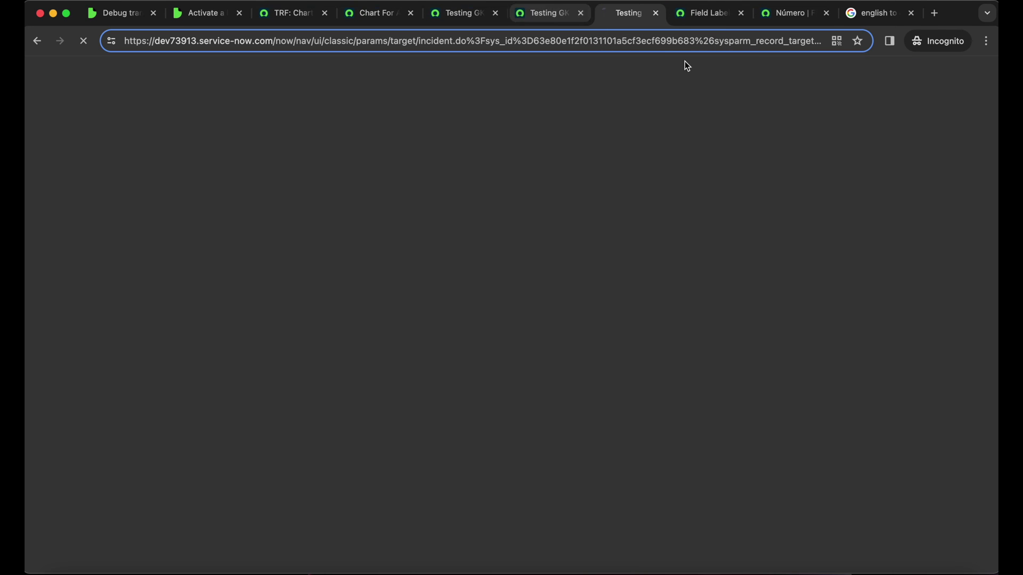
click(536, 15)
click(978, 73)
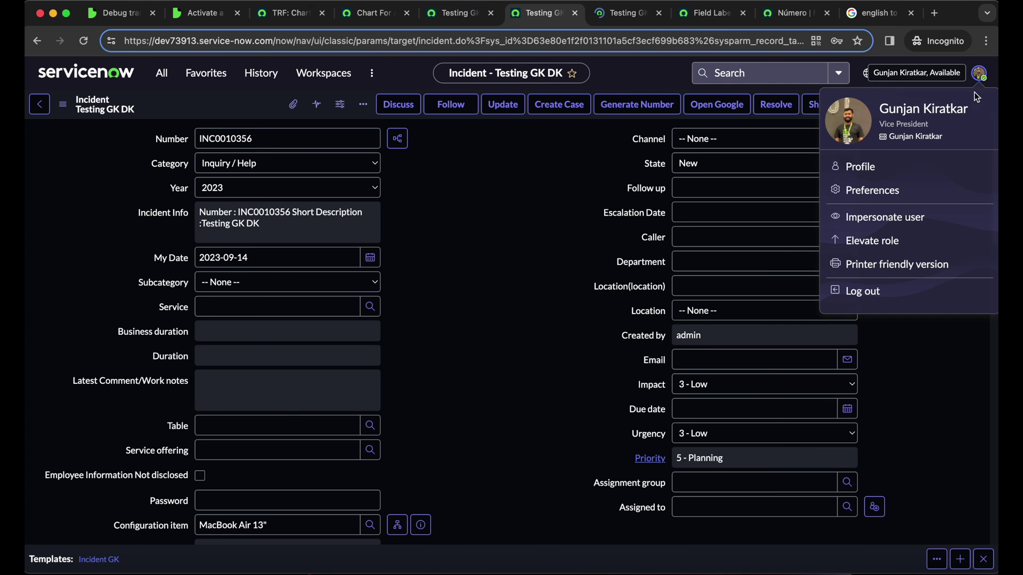
click(869, 174)
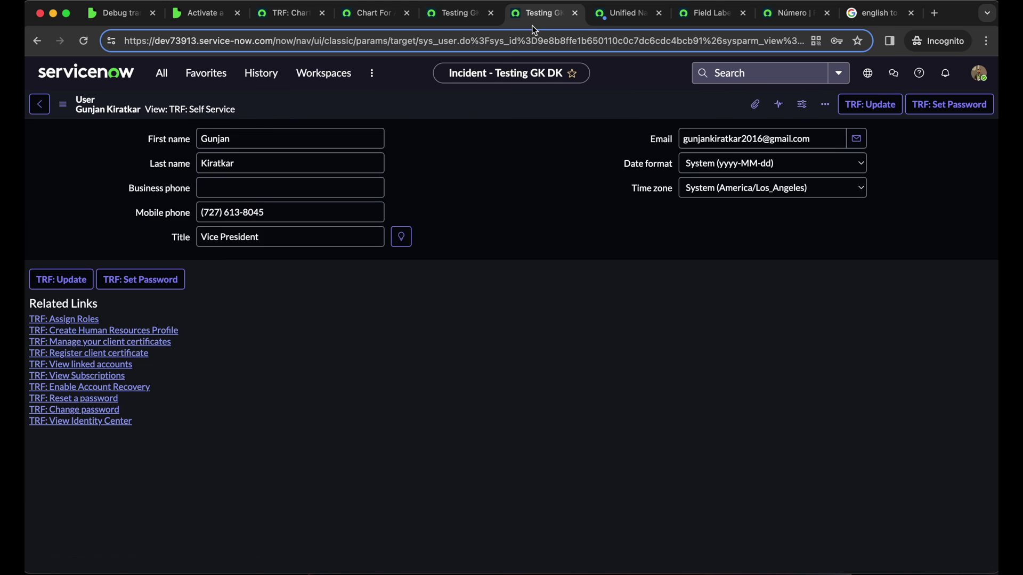
drag(532, 14, 595, 14)
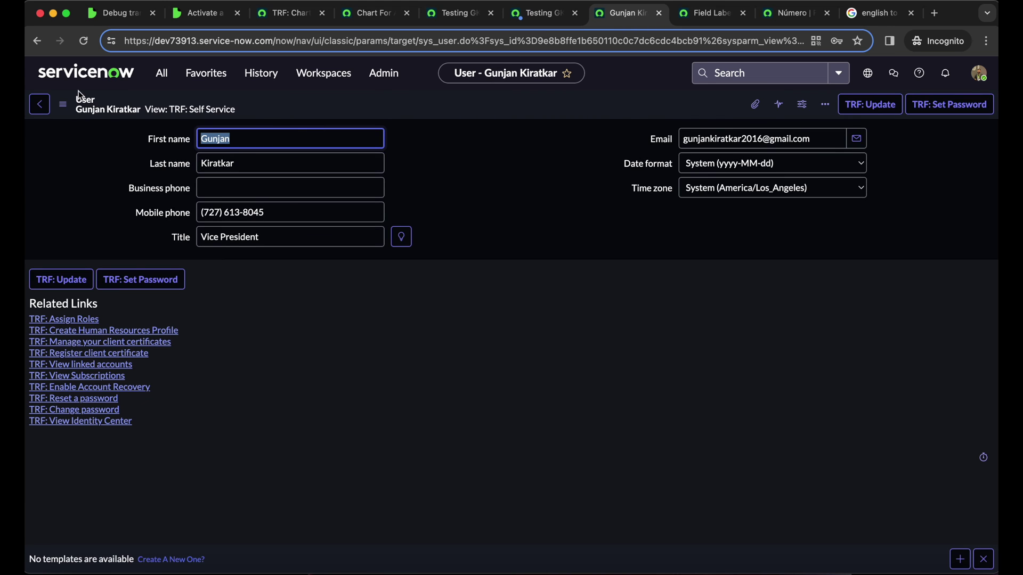
Step: Switch the user record form to the Default view
click(62, 103)
mouse_move(132, 198)
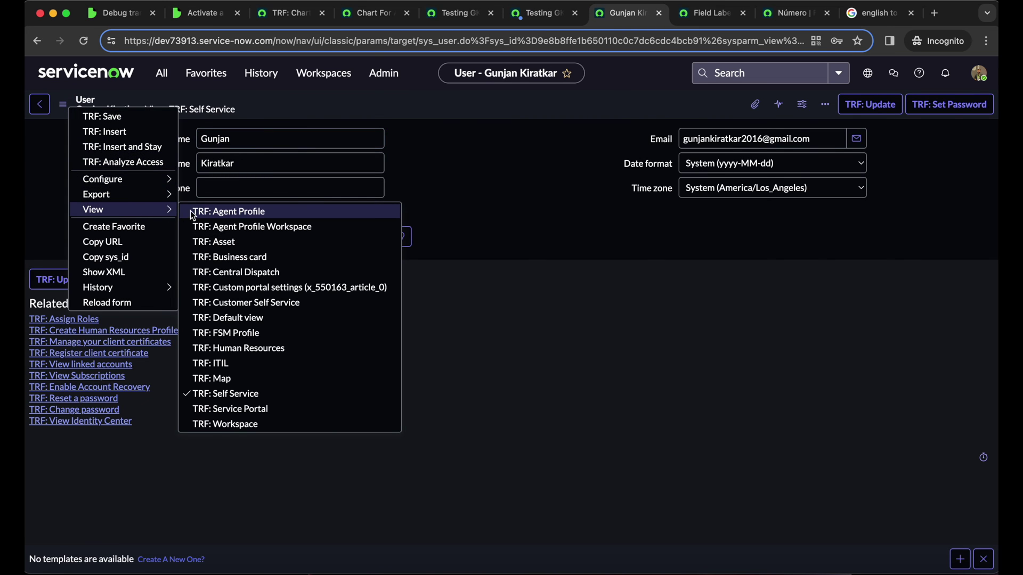
click(238, 318)
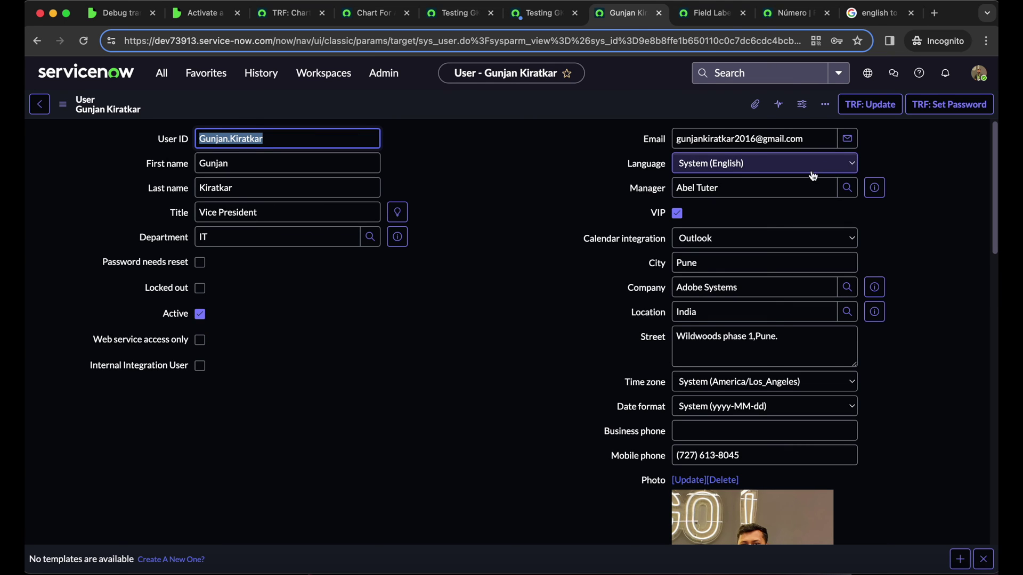
Step: Check which choices the Language field of the user record offers
drag(618, 163, 674, 168)
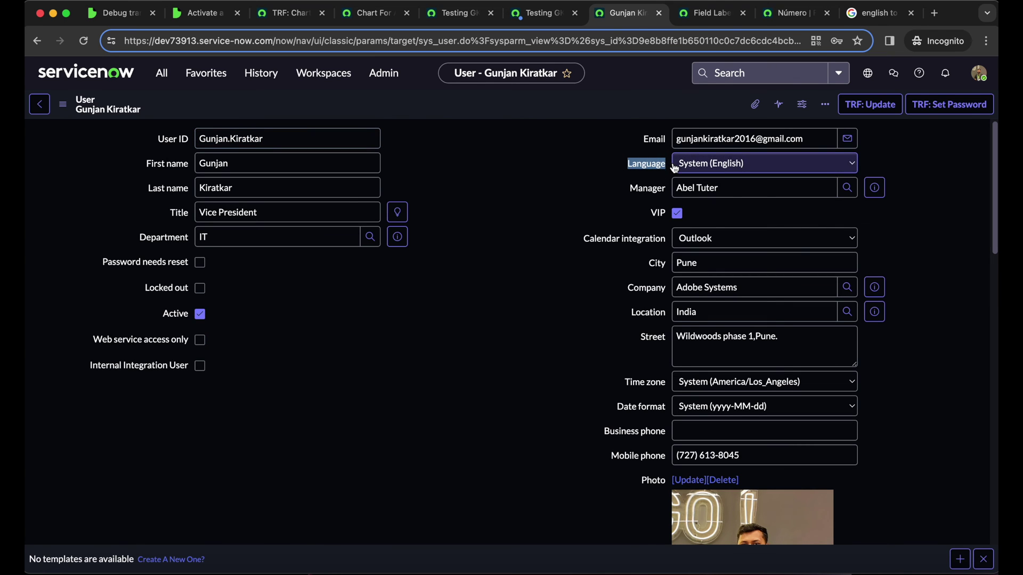
click(633, 167)
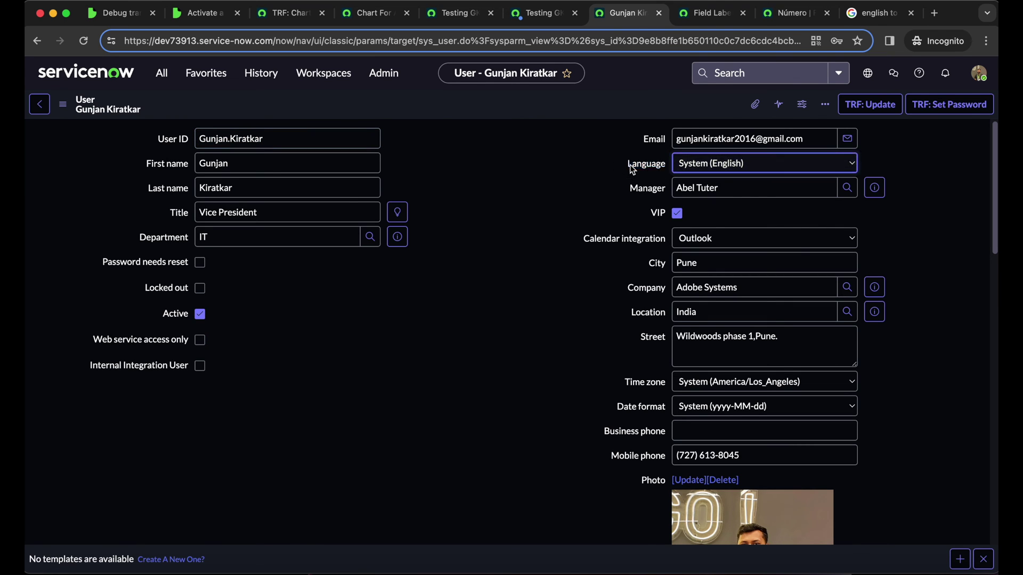
click(783, 163)
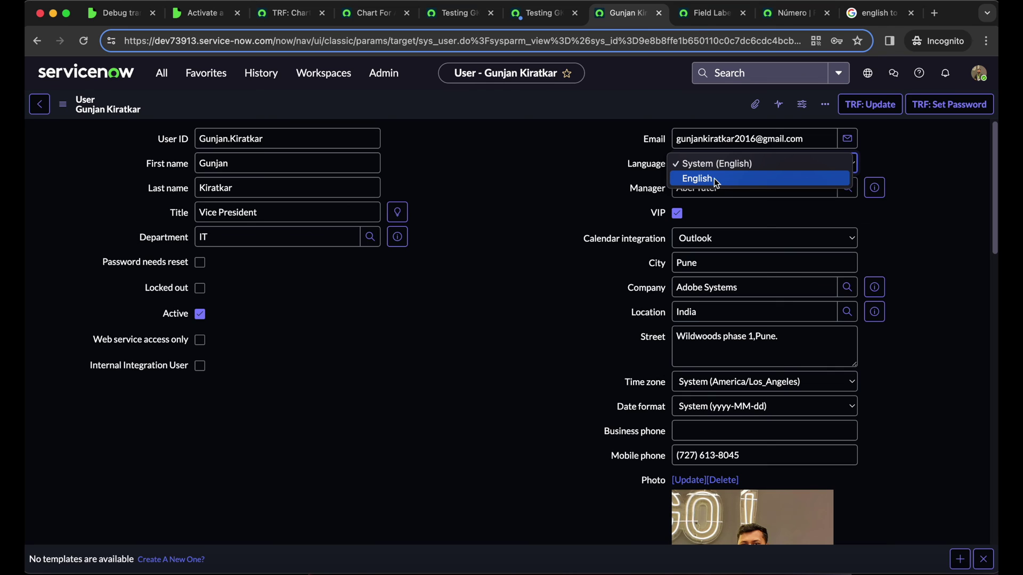
Step: Look for Spanish among the choices of the user record's Language field
click(596, 171)
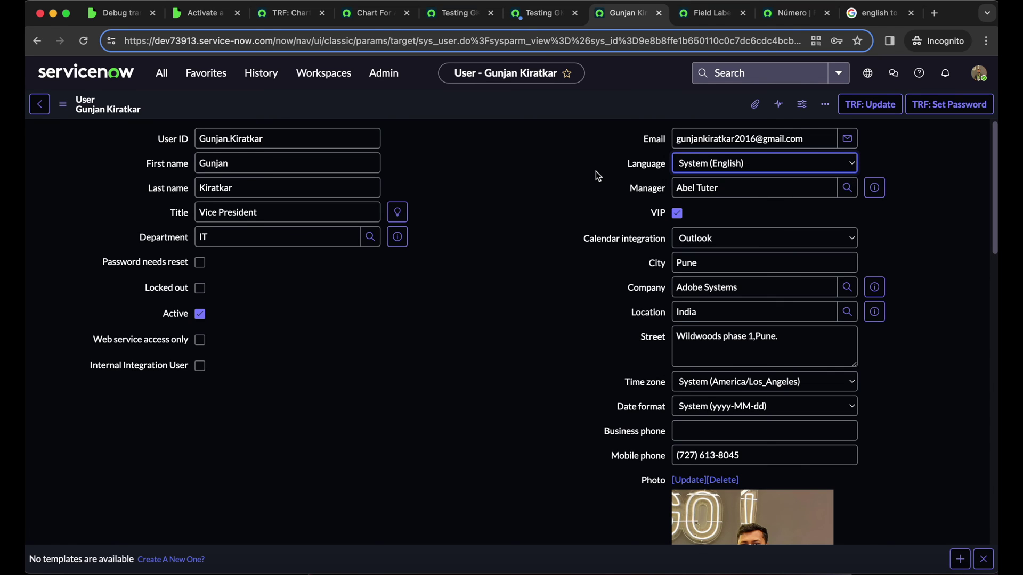
click(704, 169)
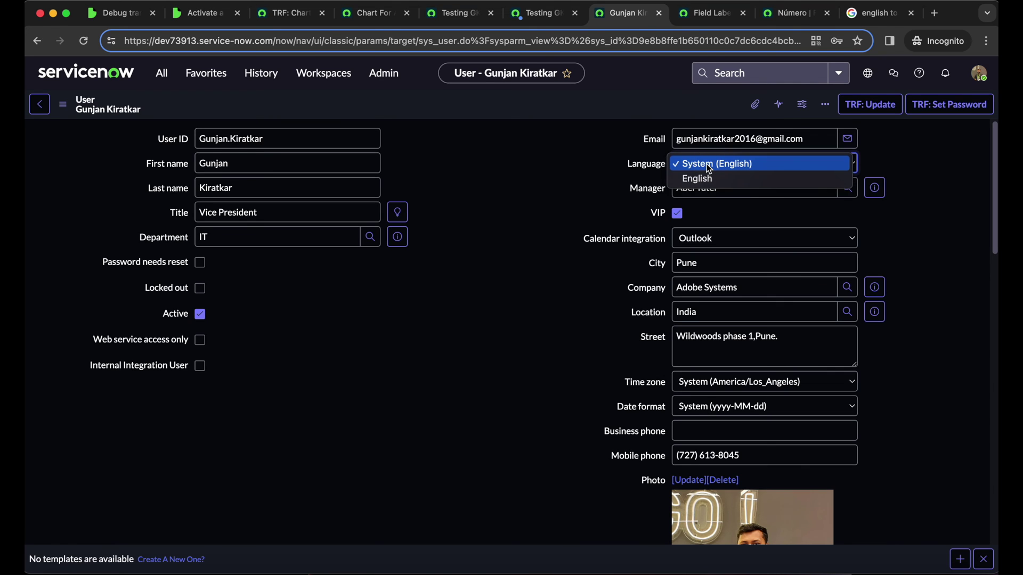
click(635, 169)
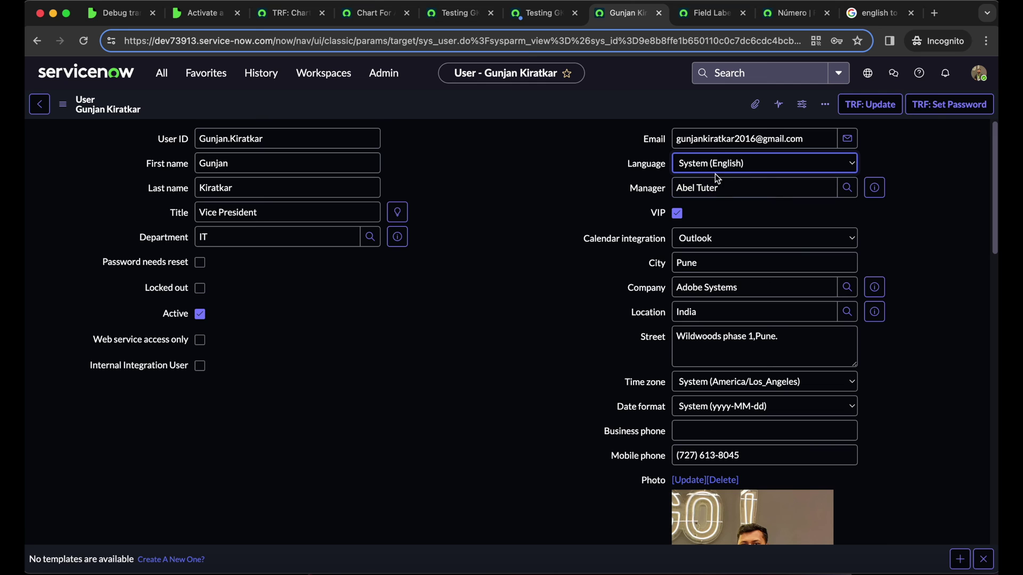
Step: In the tab with the script output, search the navigator for "language" and open the System Localization Languages list
click(449, 21)
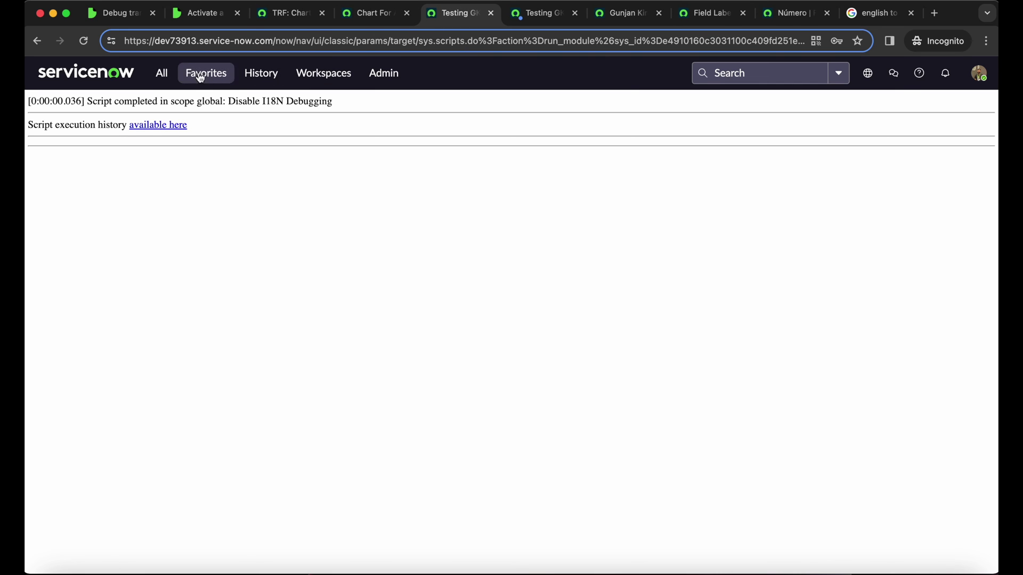
click(162, 74)
text(lang)
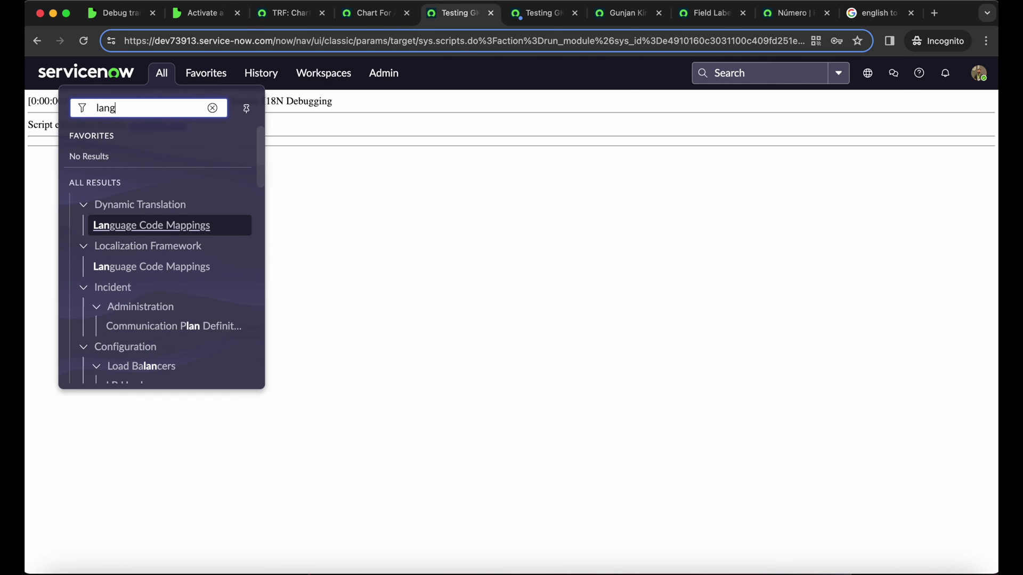
text(uage)
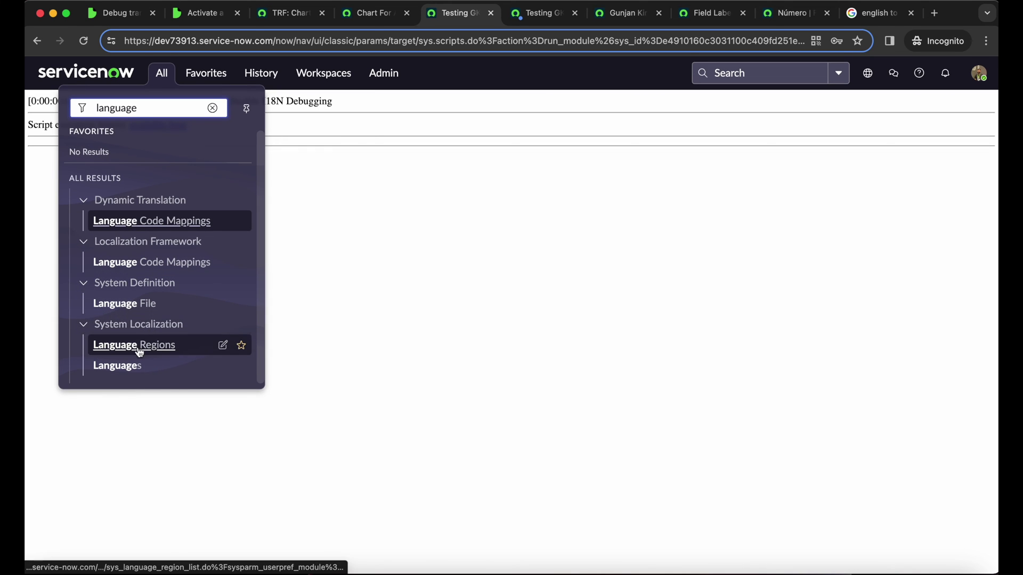
click(129, 366)
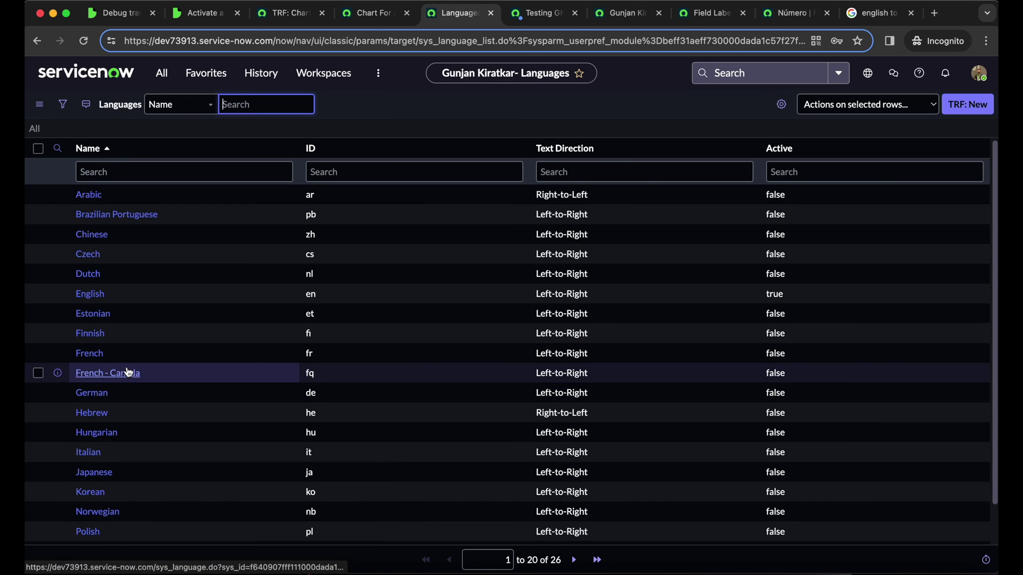
Step: Filter the Languages list by the name "spanish"
click(204, 170)
text(s)
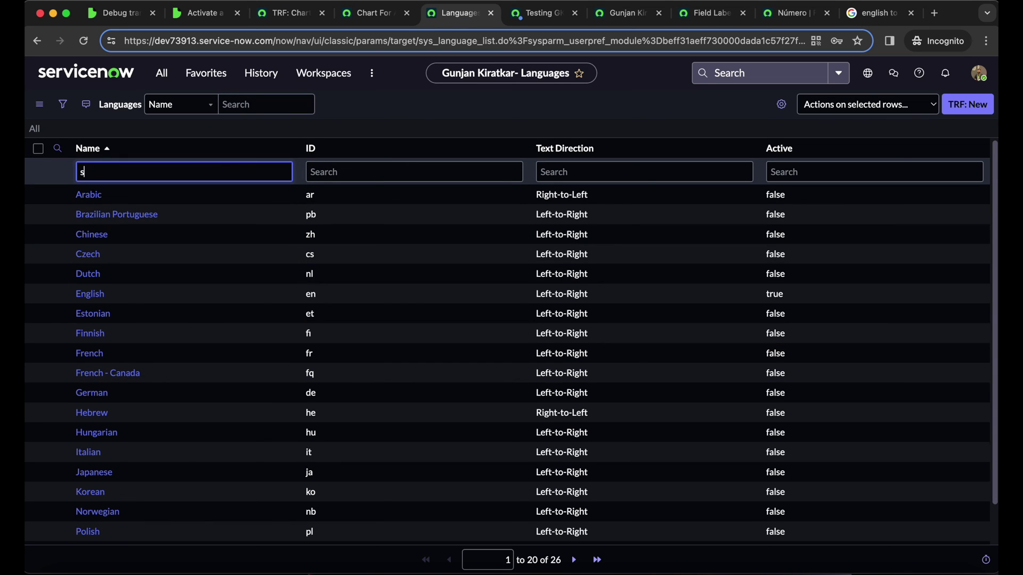
text(panish)
key(Return)
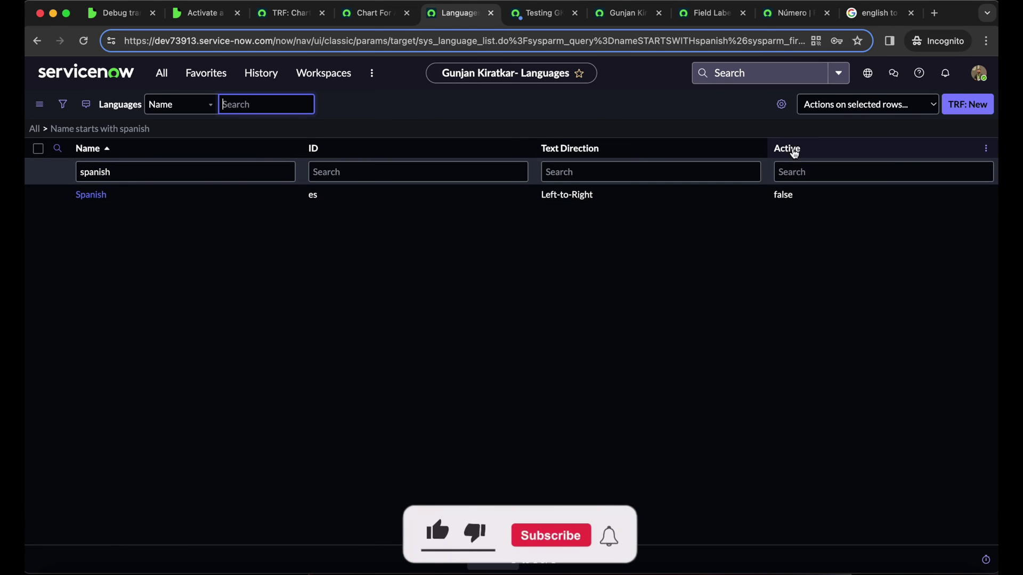
Step: Set the Active value of the Spanish language record to true directly in the list
click(803, 197)
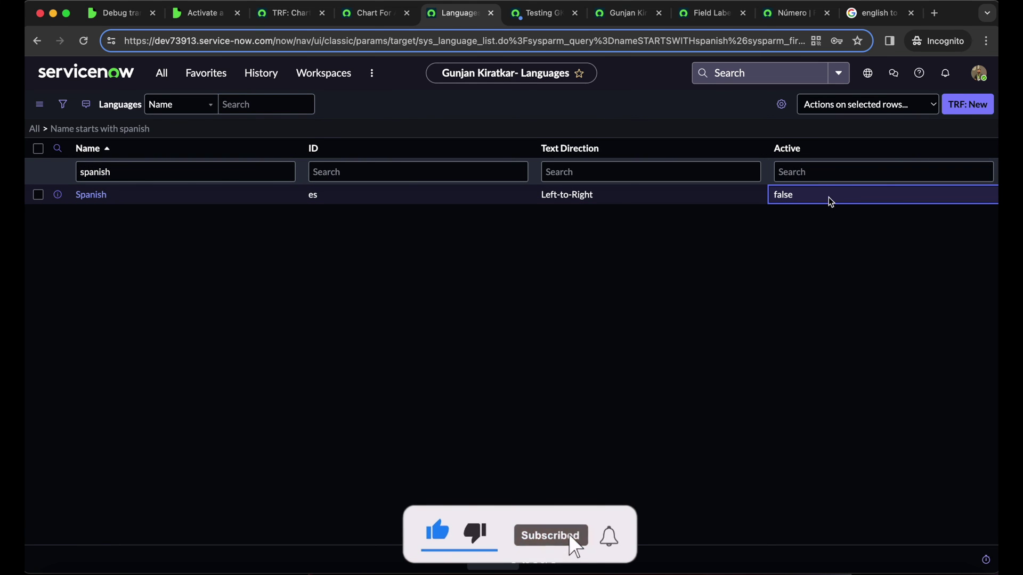
double_click(824, 197)
click(823, 201)
click(805, 185)
click(853, 200)
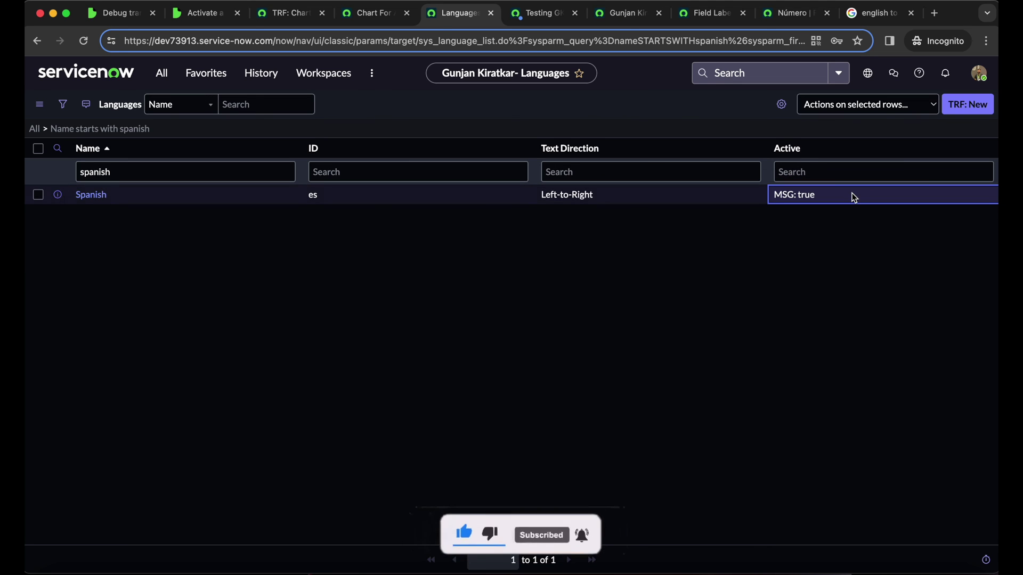
Step: Reload the user record in its tab, set its Language to Spanish and save the record
click(631, 14)
click(84, 40)
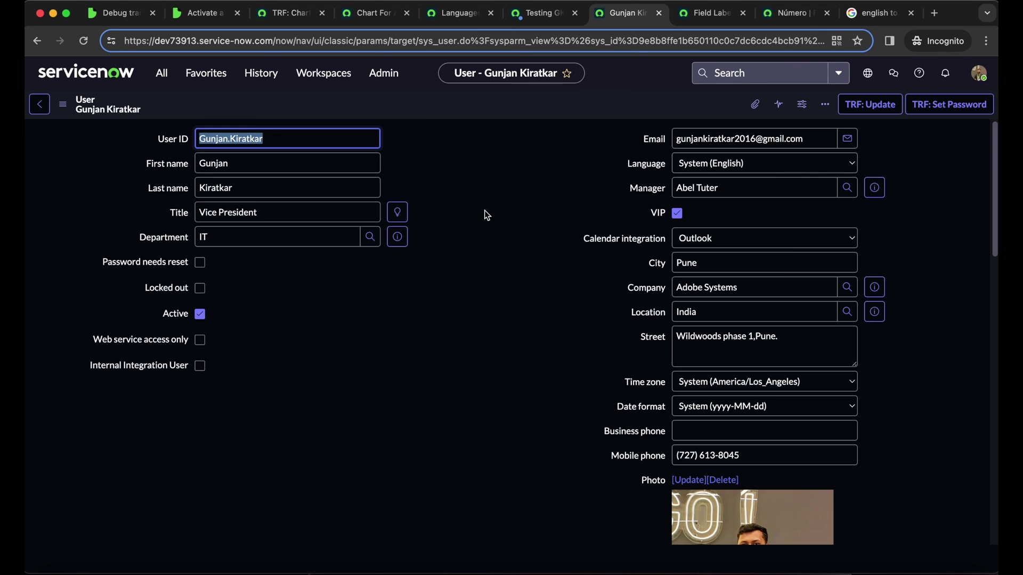
click(751, 167)
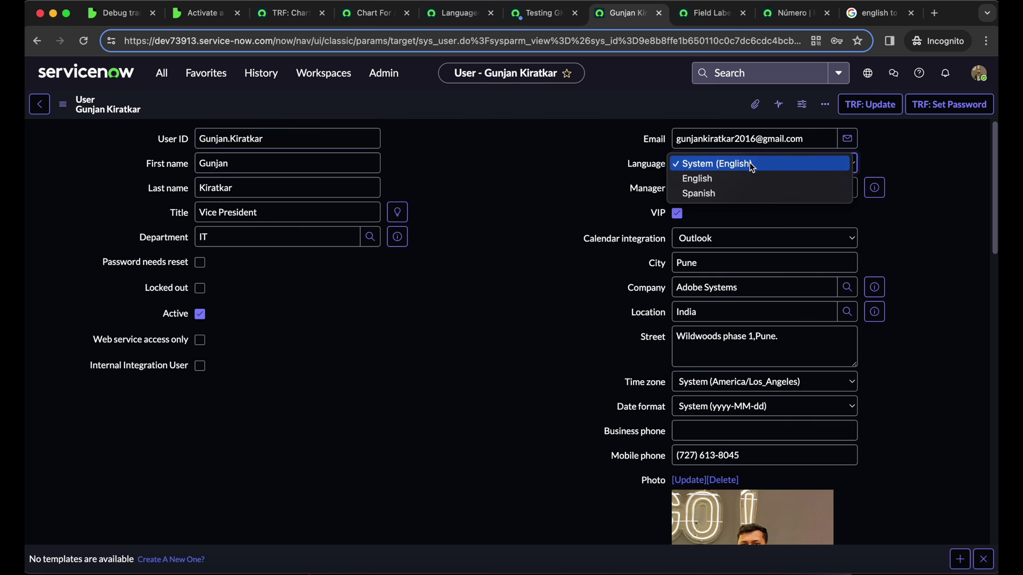
click(727, 195)
click(67, 106)
click(107, 116)
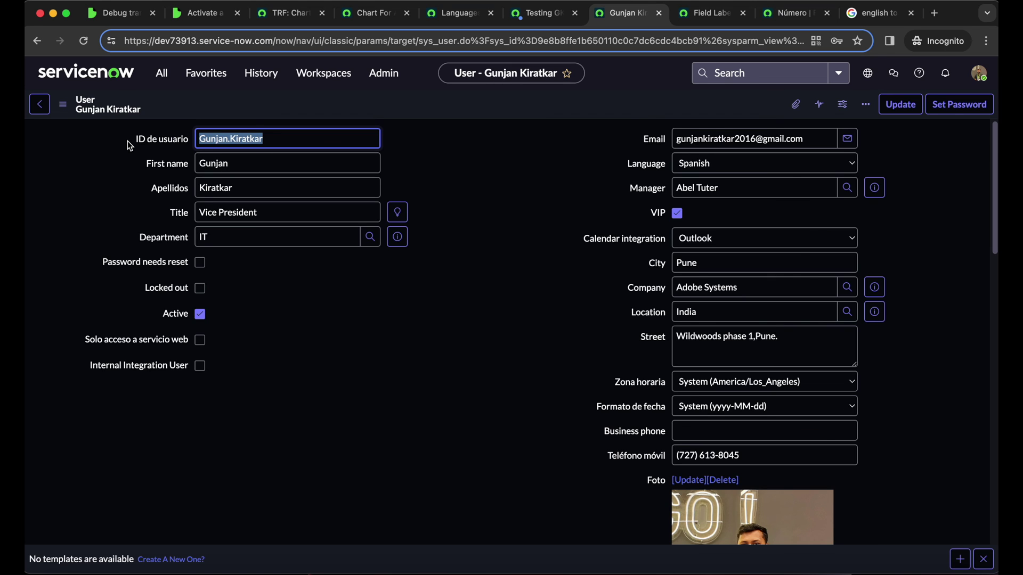
Step: Examine the translated labels of the user ID and last name fields on the user form
drag(127, 141, 190, 141)
click(145, 190)
drag(144, 191, 199, 191)
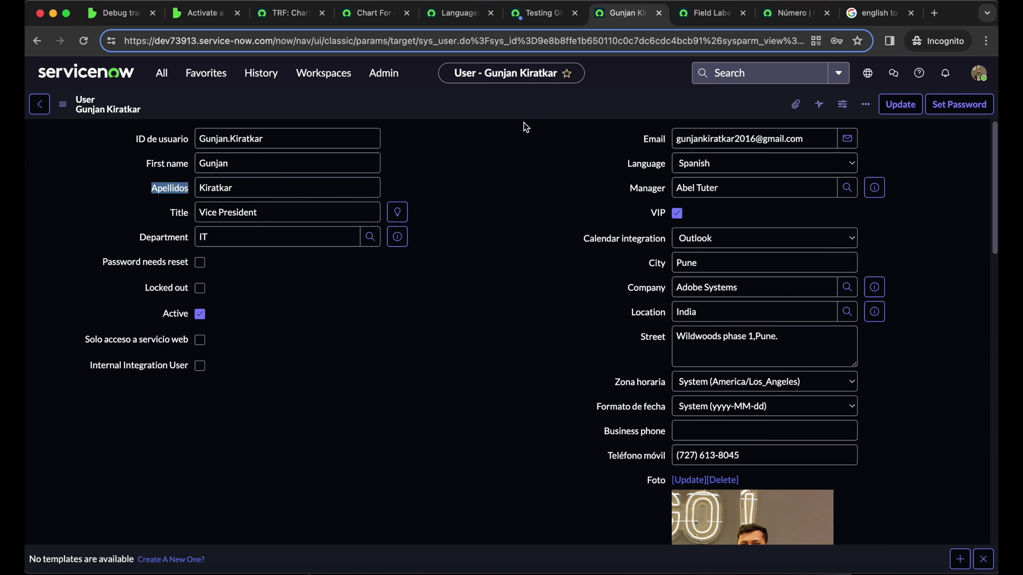
Step: Reload the incident form in its tab, dismissing its alert dialogs, and check the label of the Number field
click(537, 14)
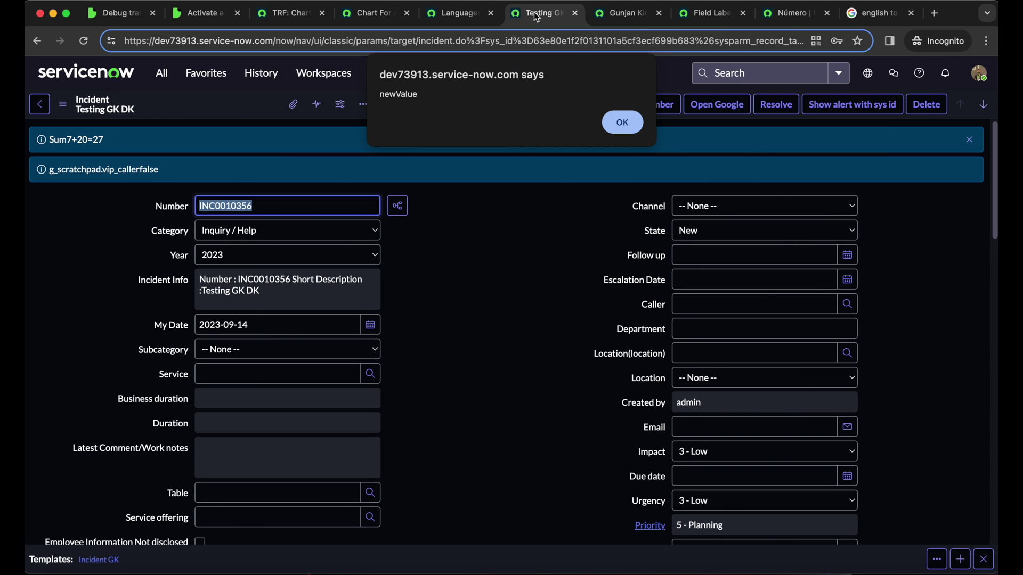
click(634, 124)
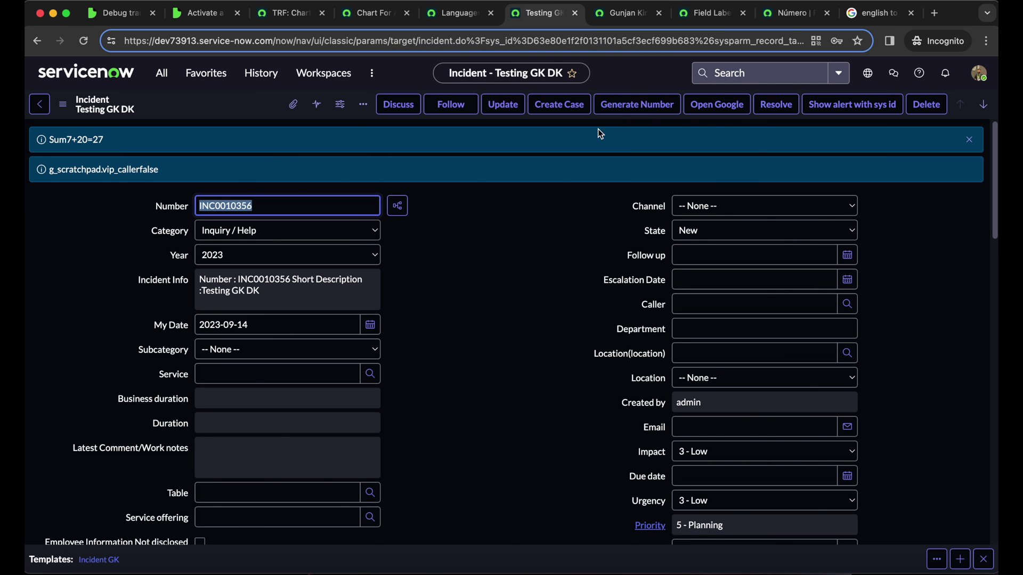
click(84, 43)
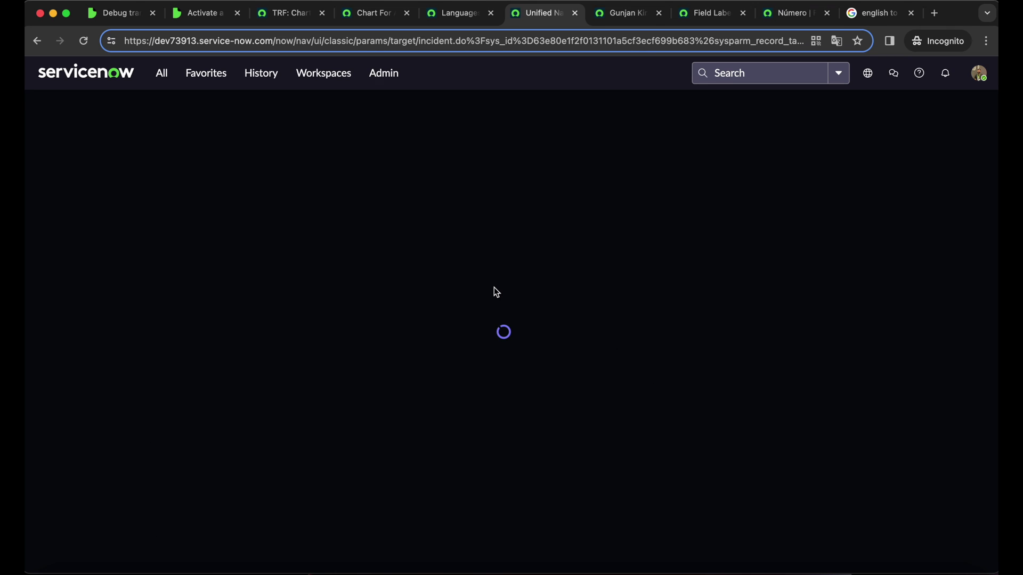
click(628, 122)
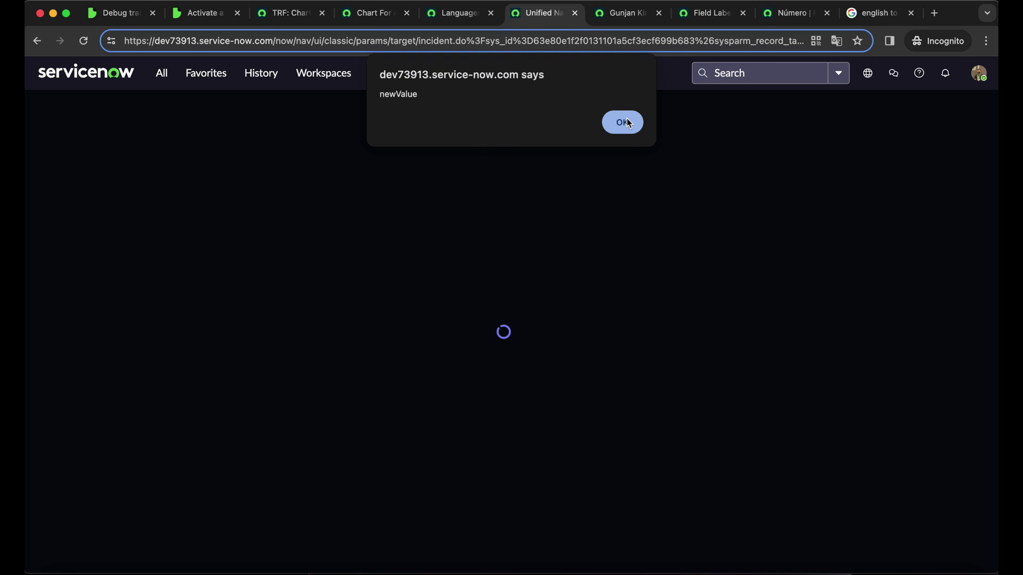
click(627, 122)
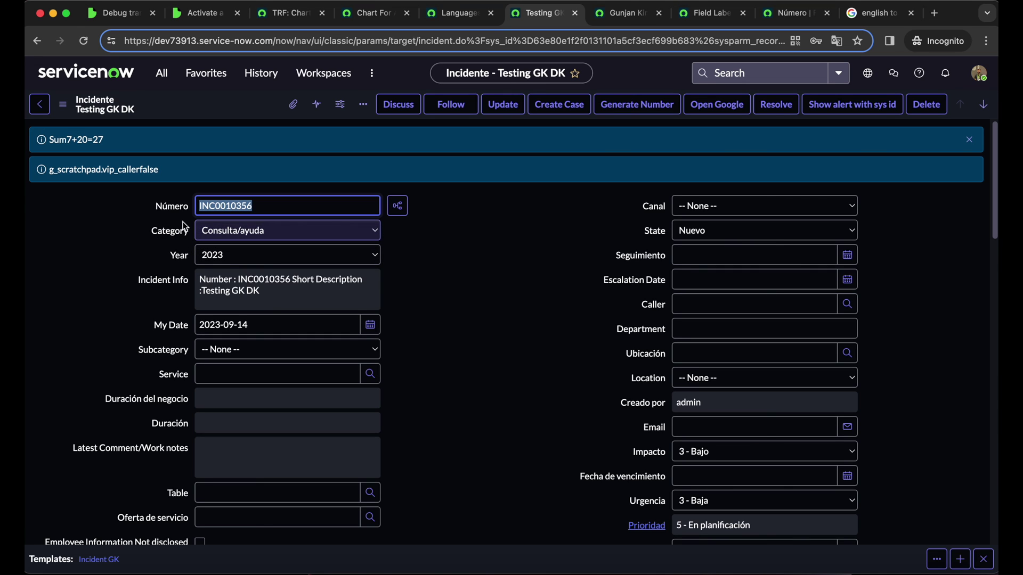
mouse_move(175, 210)
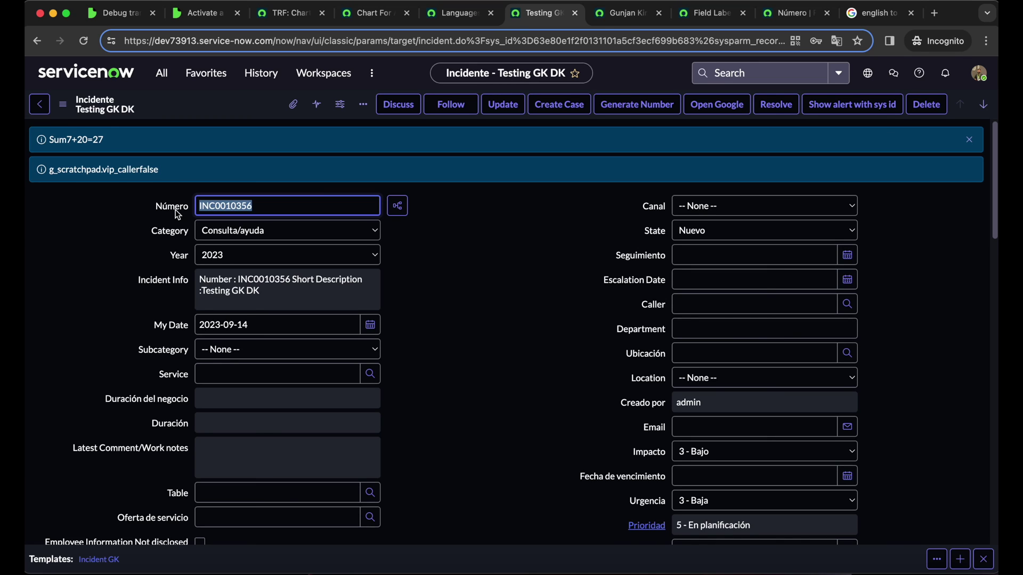
Step: Return to the Debug translations documentation page and review which tables the TRF and MSG prefixes map to
click(224, 15)
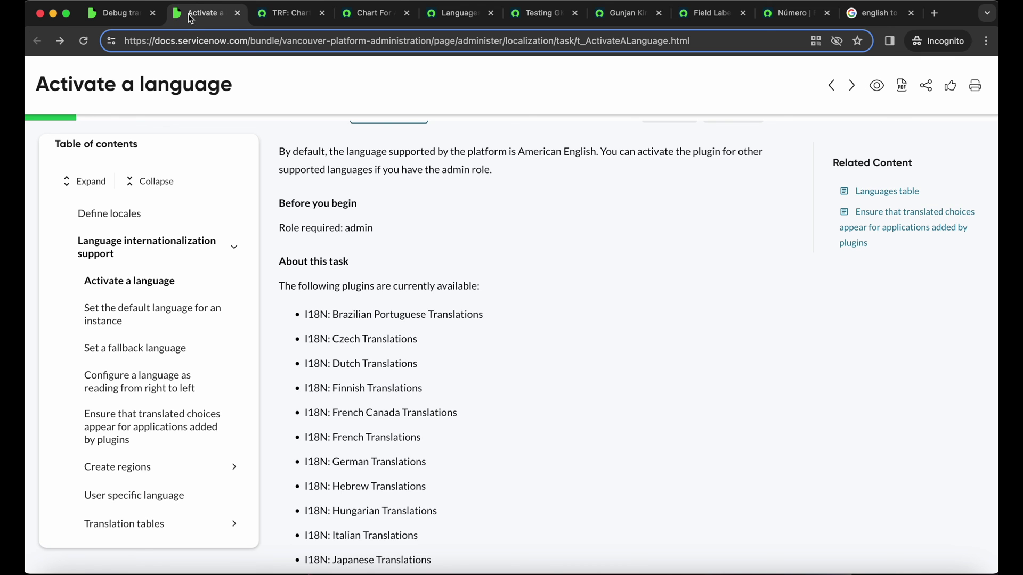
click(122, 14)
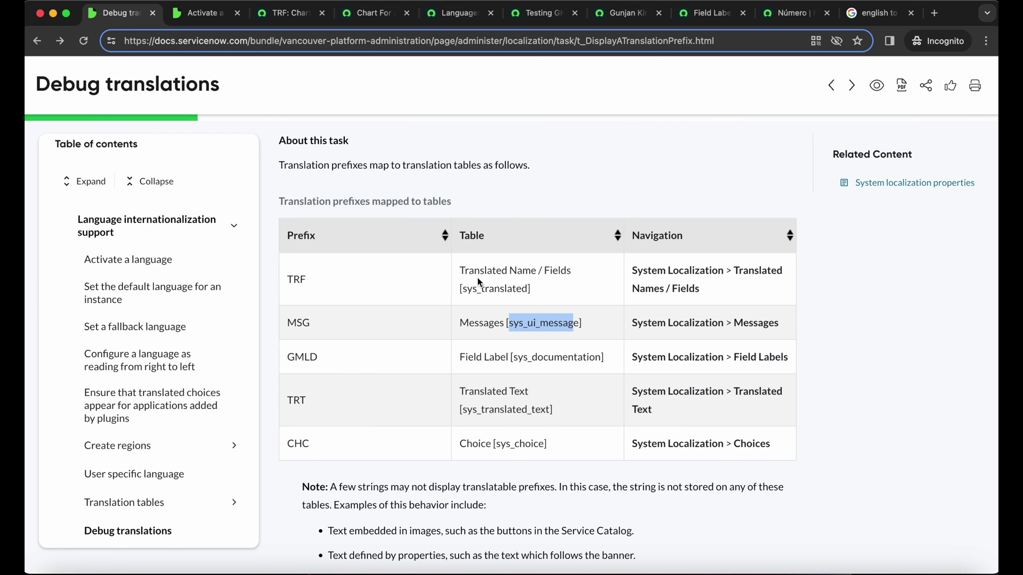
drag(475, 270, 562, 299)
drag(475, 322, 545, 322)
click(544, 322)
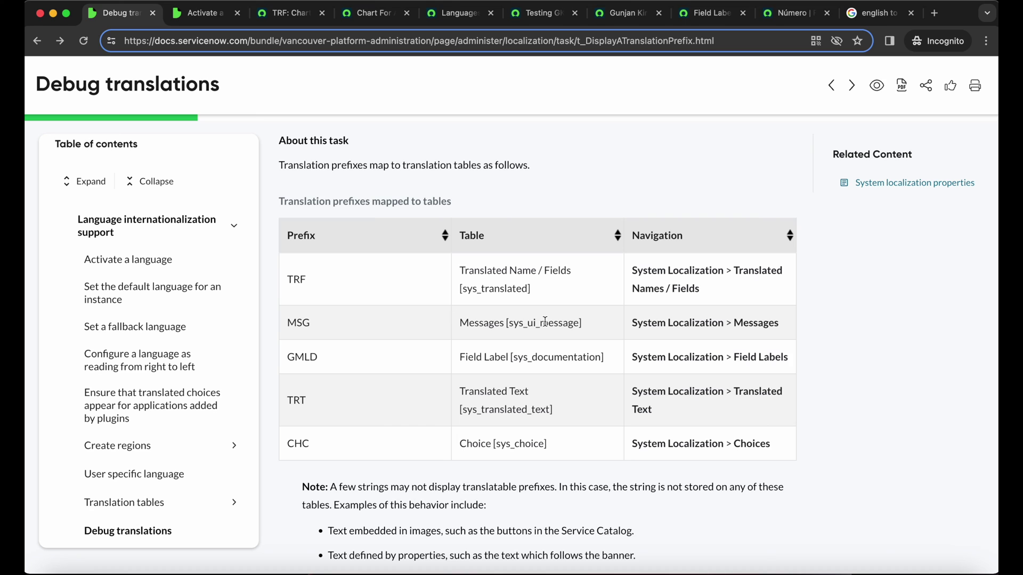